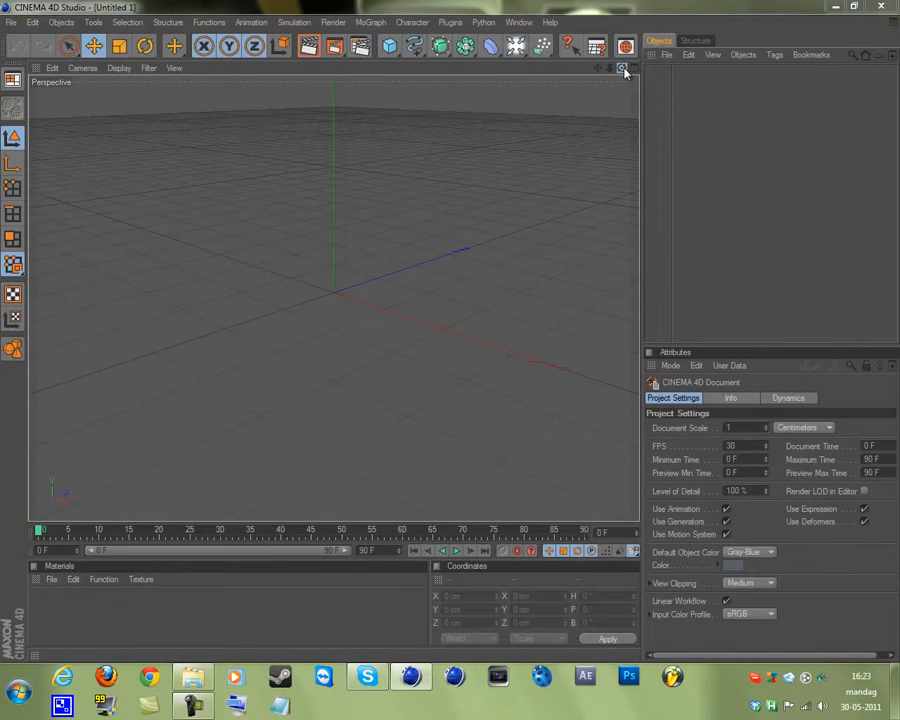
Examine the empty scene by orbiting the Perspective view and switching between the Perspective, Top and Right views.
left_click_drag(621, 67, 460, 99)
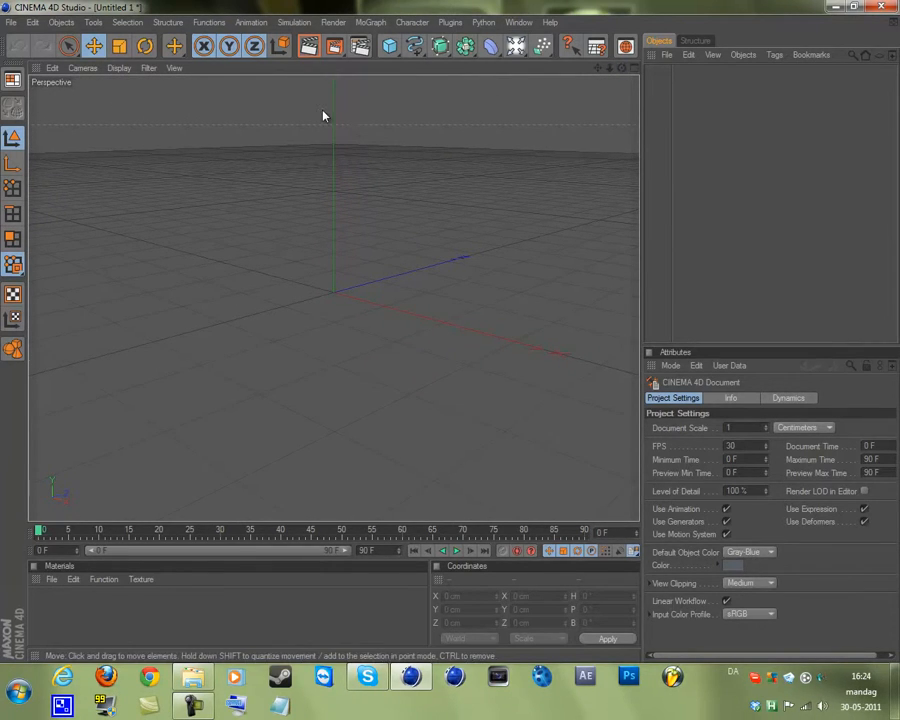
key("F2")
key("F1")
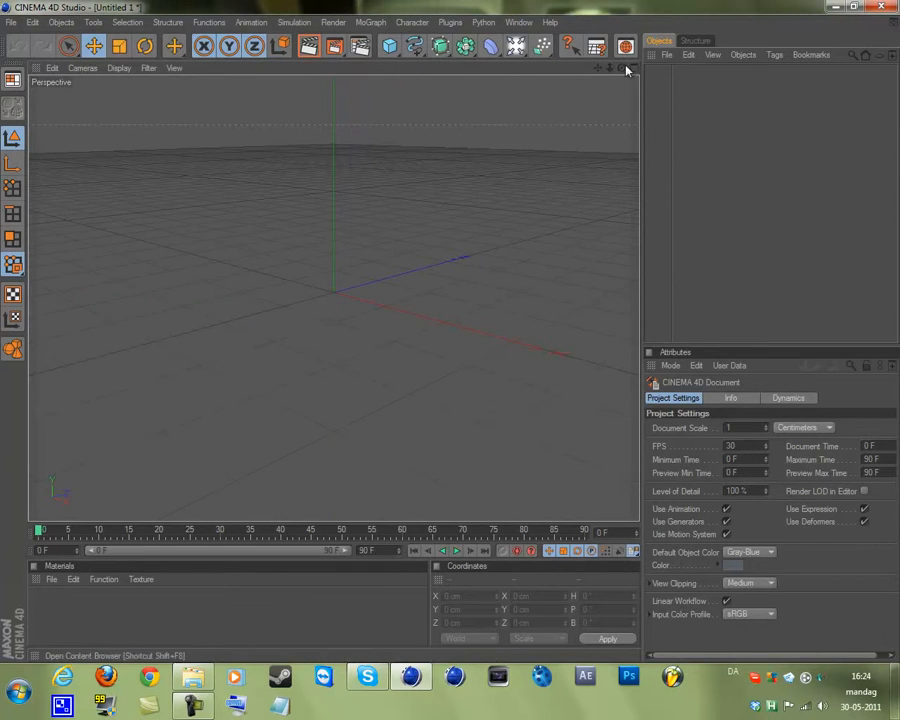
left_click_drag(621, 67, 451, 338)
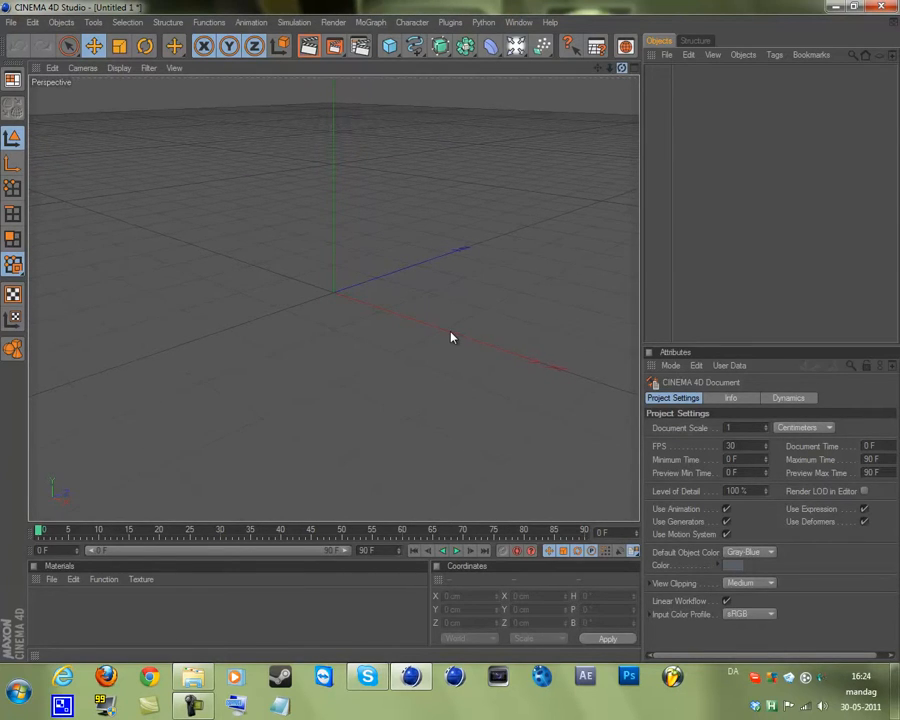
key("F2")
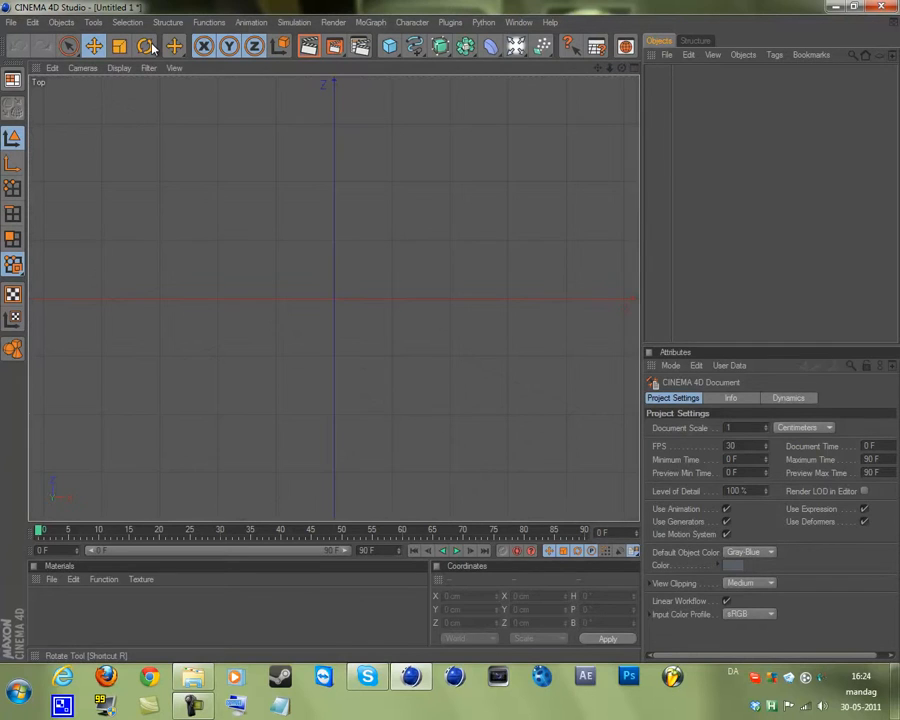
key("F1")
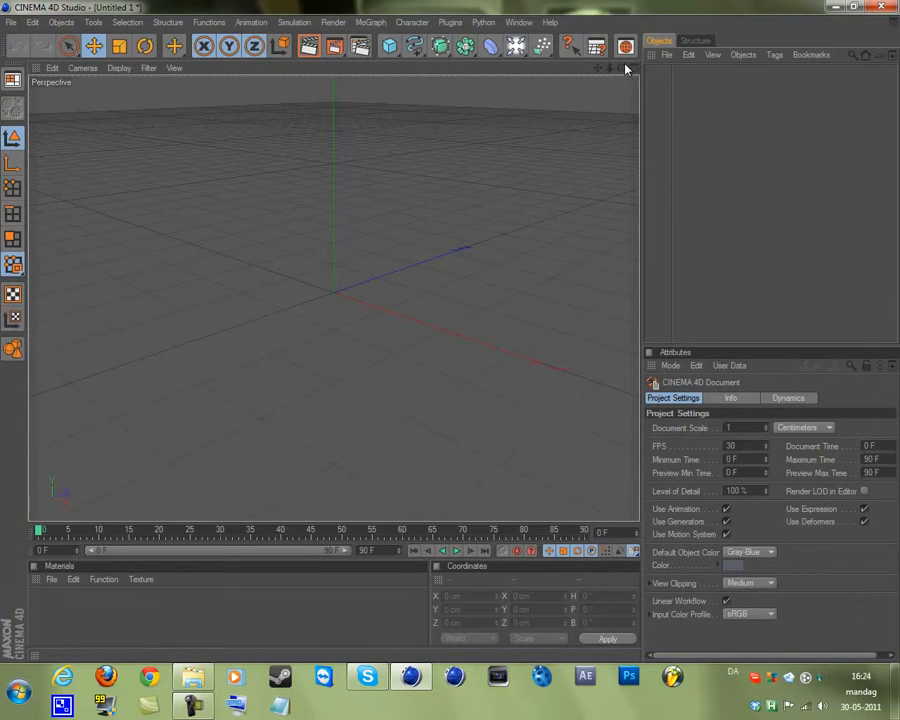
left_click_drag(623, 68, 450, 337)
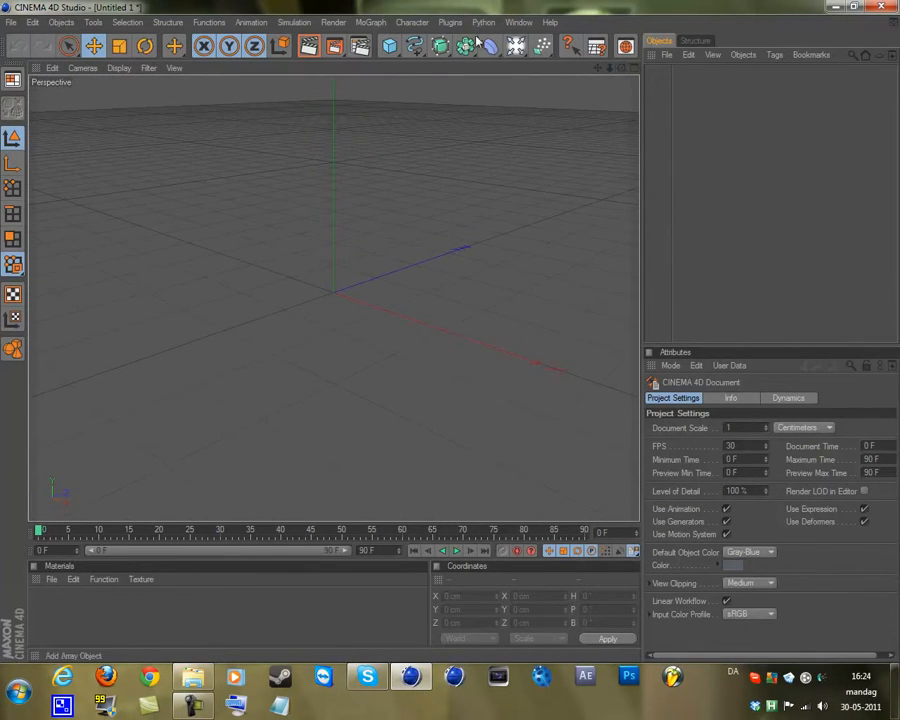
key("F3")
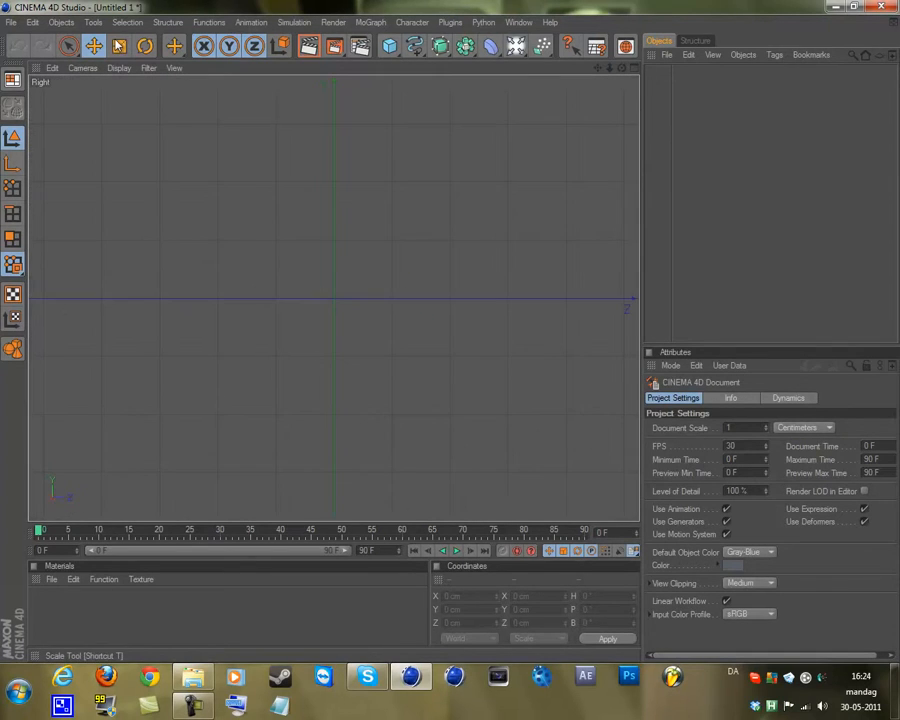
Switch to the Top view, show all four views, and maximize the Top view.
key("F2")
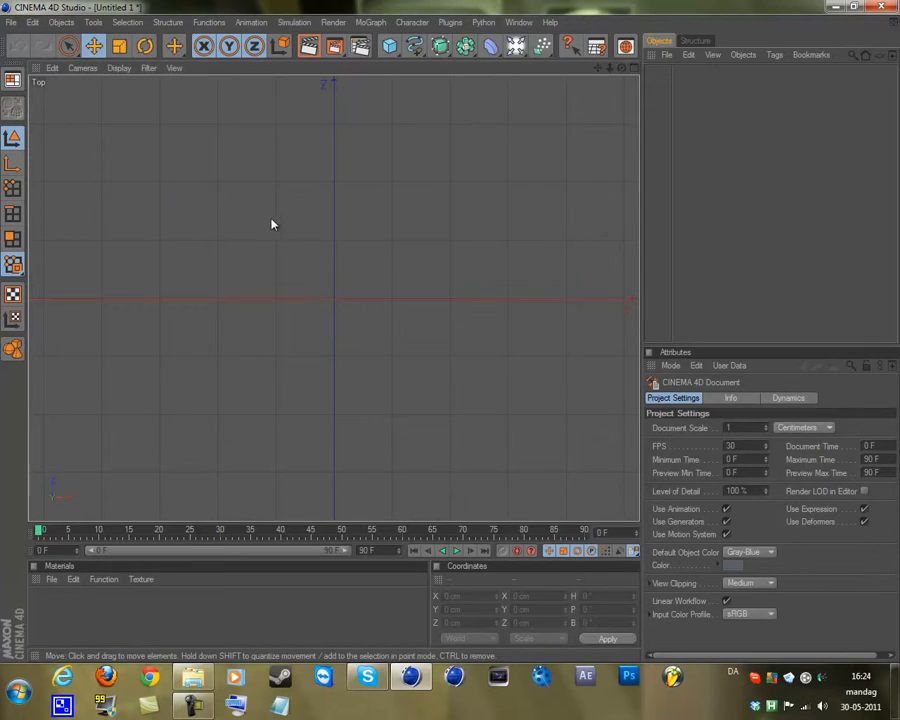
key("F5")
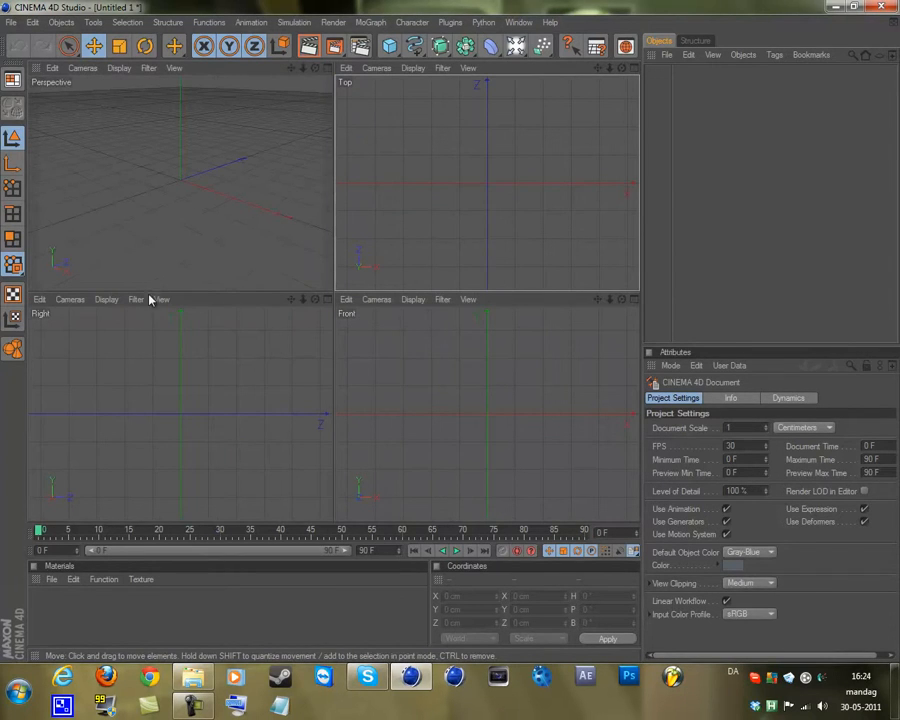
left_click(632, 68)
left_click(632, 68)
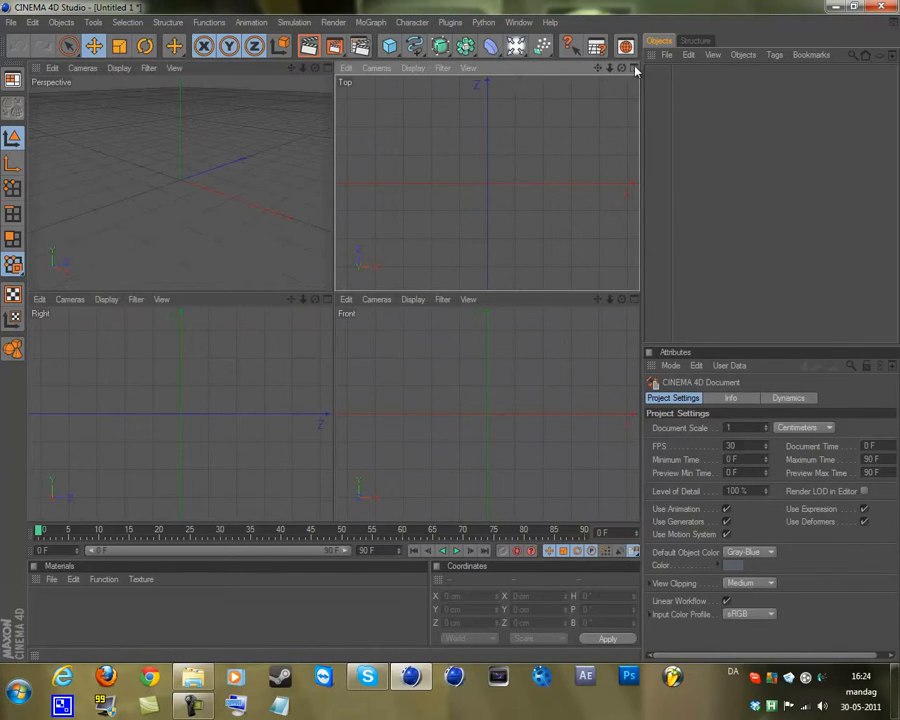
left_click(632, 68)
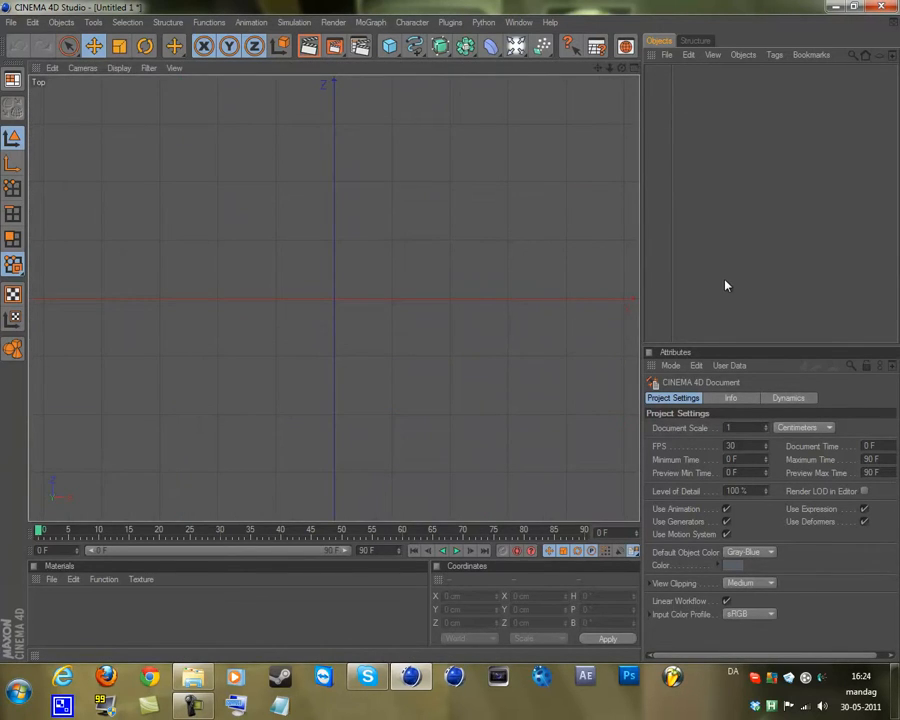
Load the HFC-MAC11 gun picture from the Pictures library as the Top viewport's background image.
key("shift+v")
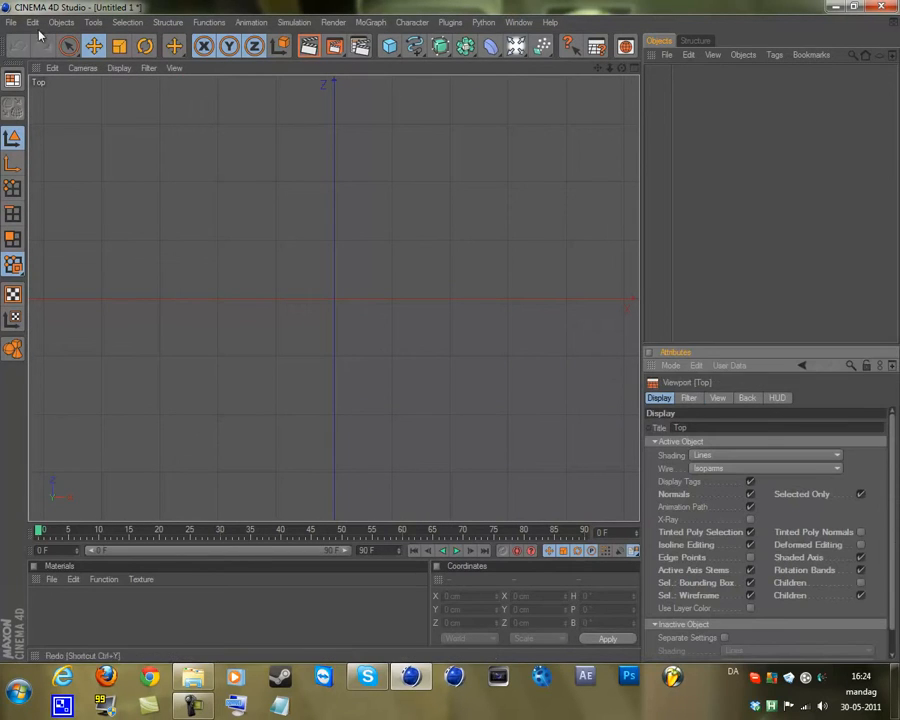
left_click(52, 68)
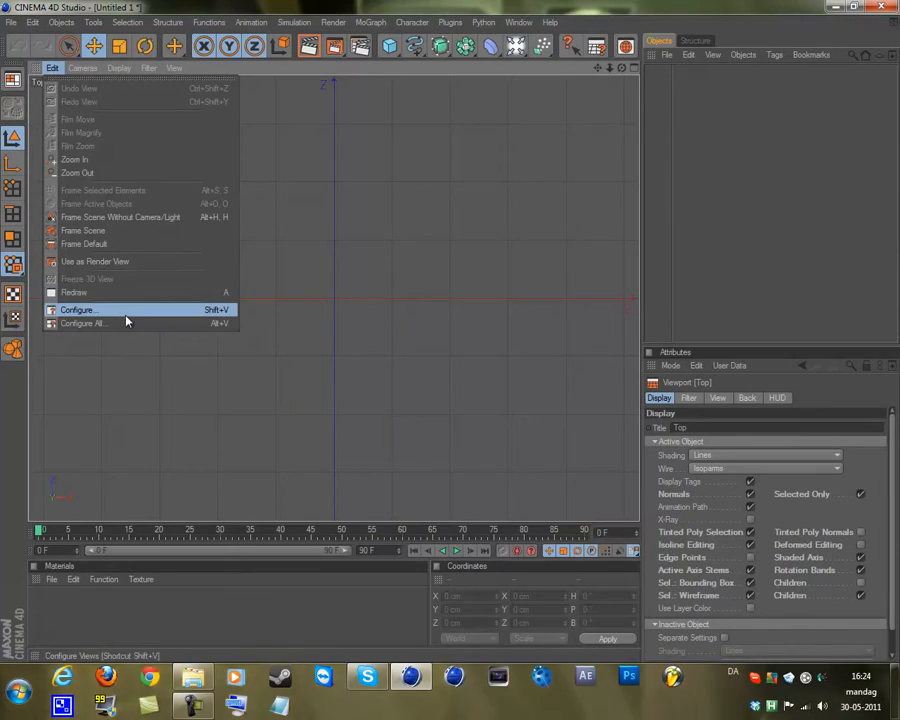
left_click(120, 309)
left_click(717, 397)
left_click(748, 397)
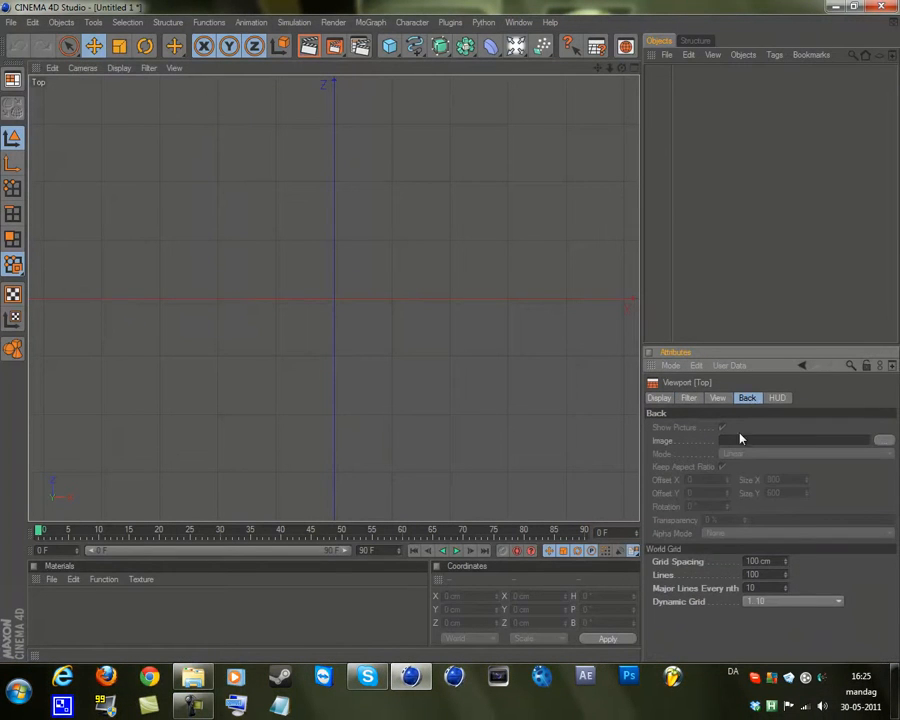
left_click(885, 441)
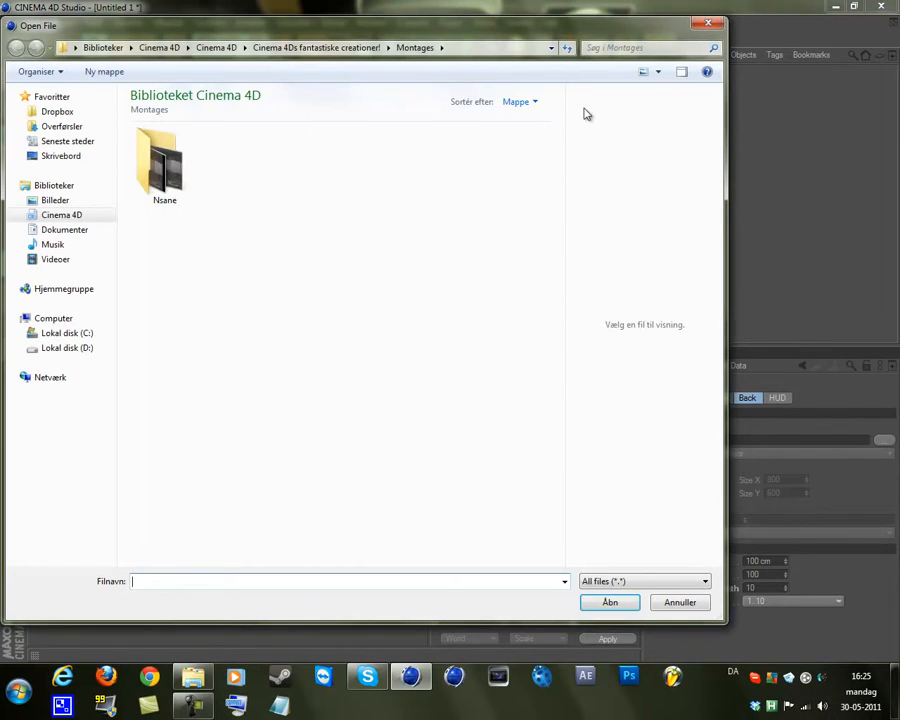
left_click(60, 200)
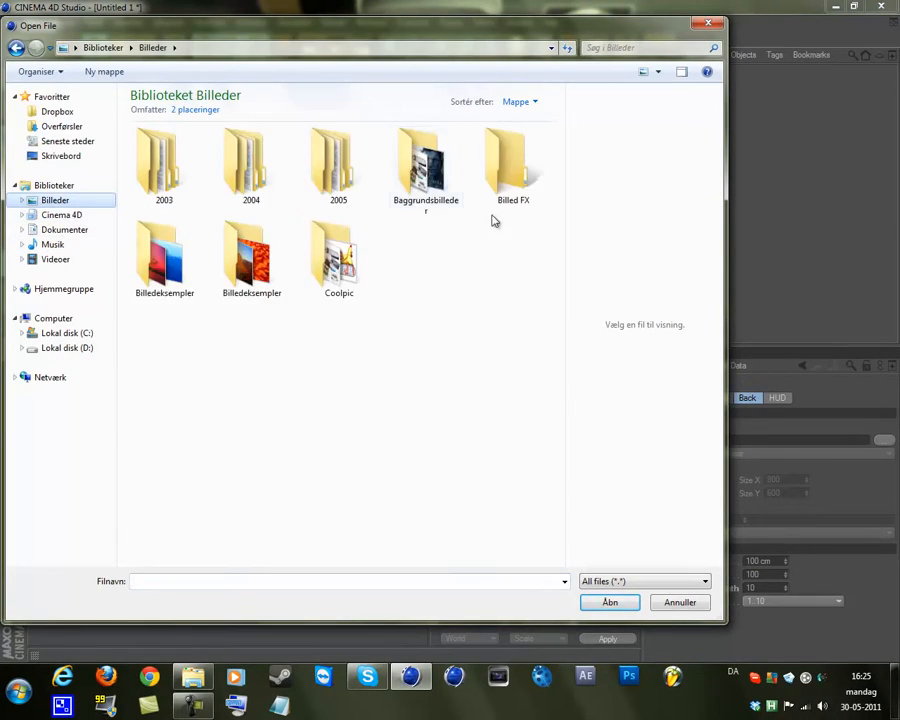
left_click_drag(563, 186, 562, 341)
double_click(333, 318)
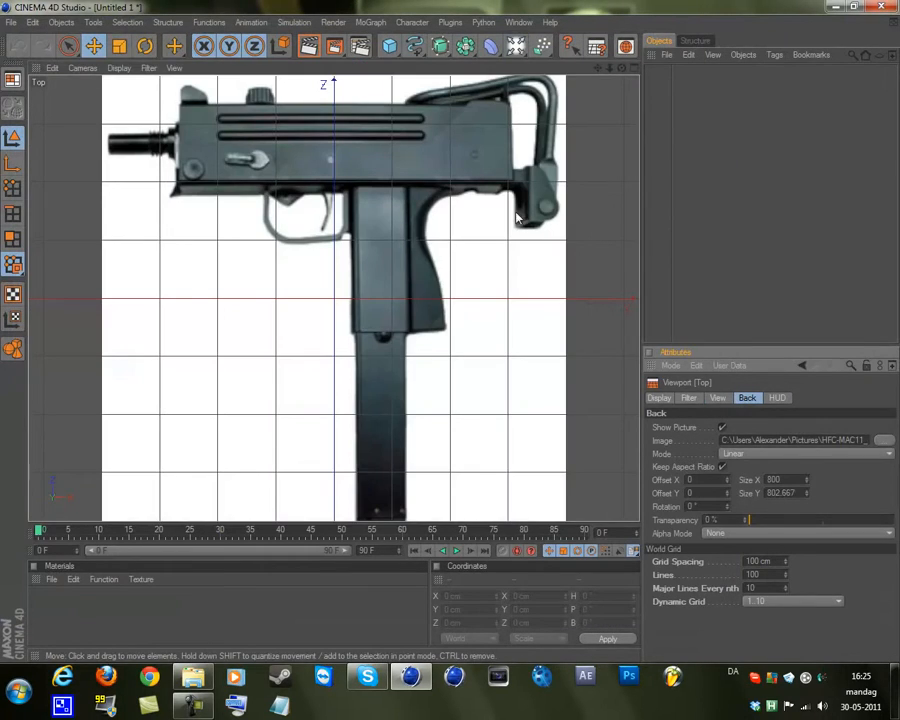
Turn off the Grid display in the Top viewport's filter settings.
scroll(597, 193, "up", 5)
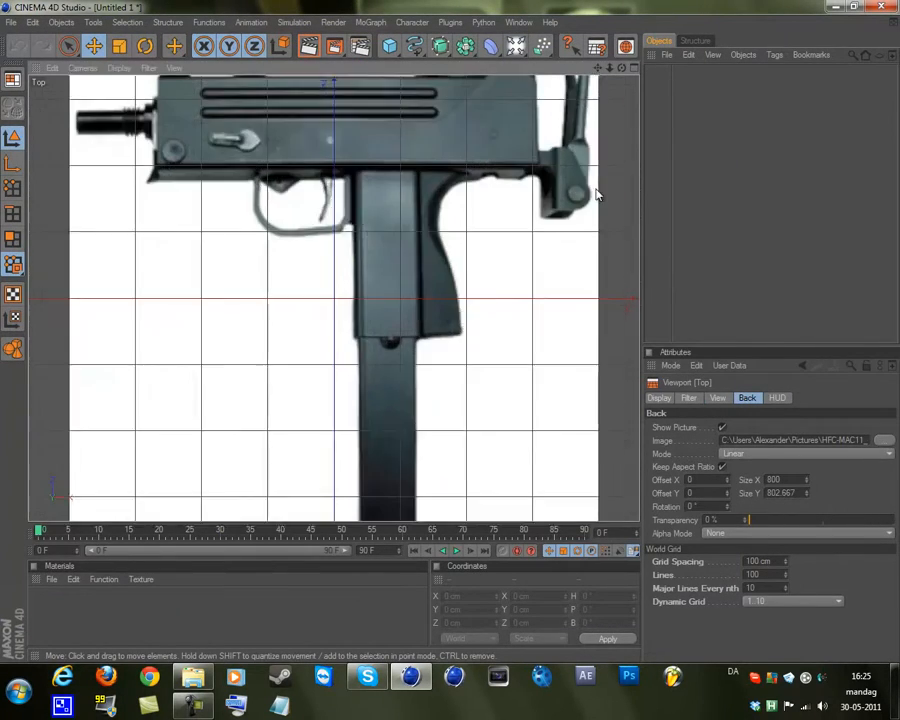
scroll(580, 230, "down", 3)
scroll(562, 261, "up", 3)
scroll(562, 261, "down", 3)
left_click(718, 398)
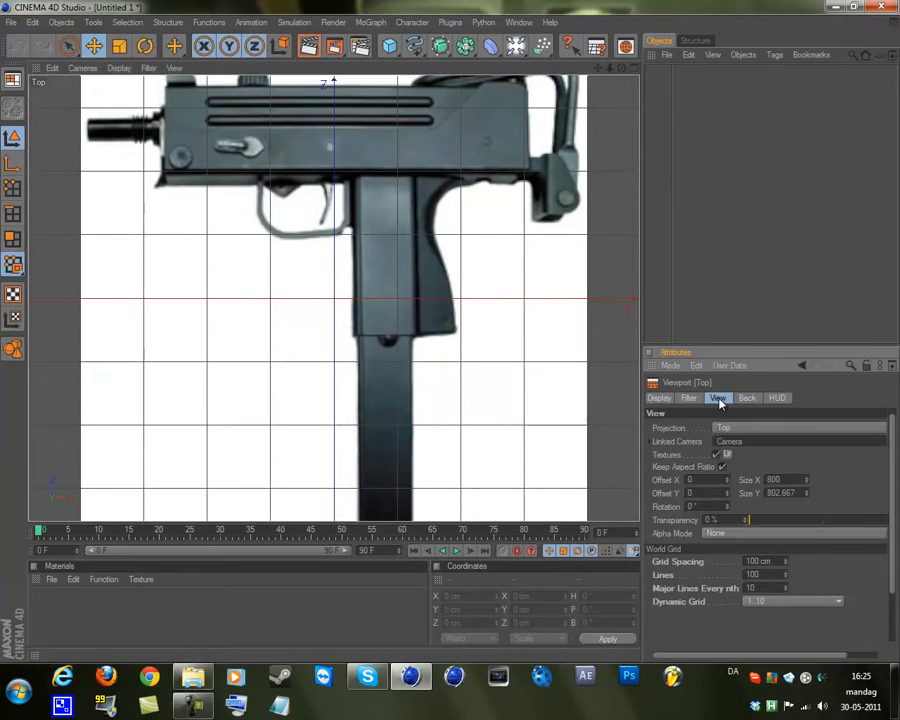
left_click(689, 398)
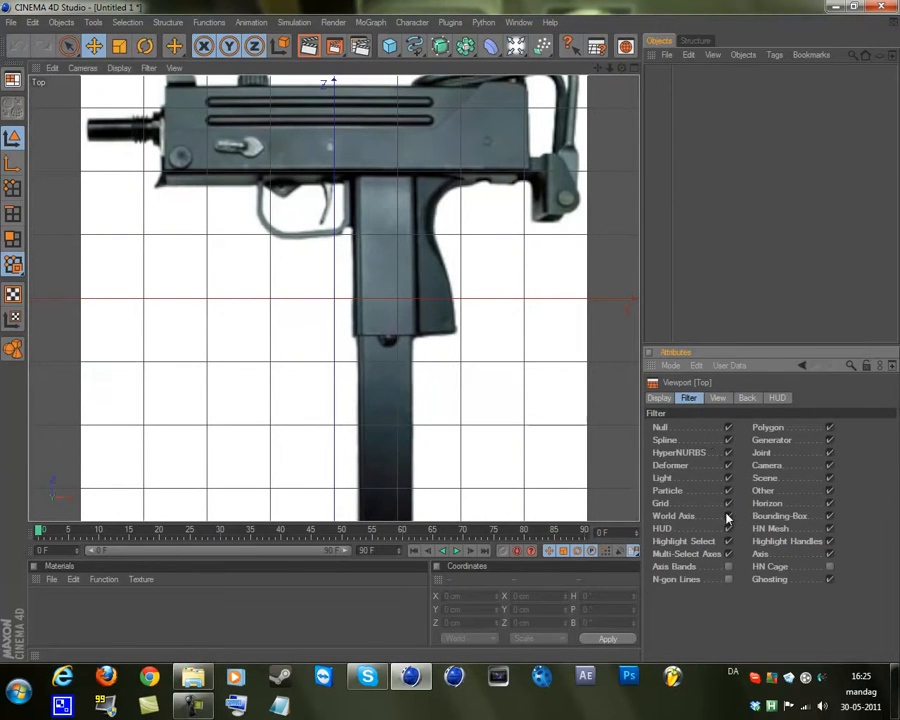
scroll(452, 335, "down", 2)
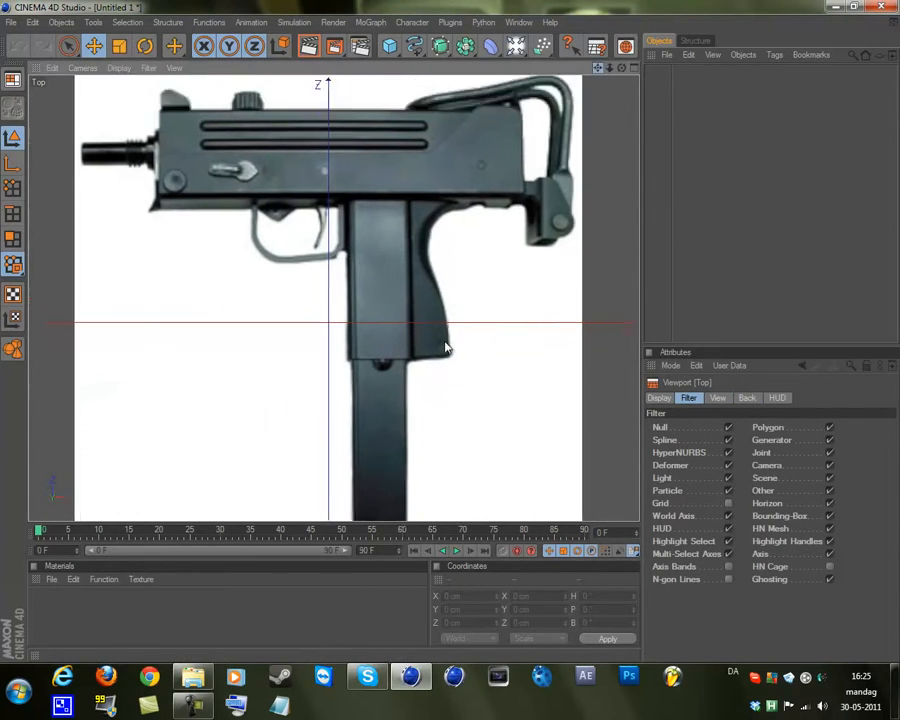
Add a cube and move it over the gun's magazine housing, to about X 82 cm and Z 68 cm.
middle_click_drag(450, 329, 448, 347, "alt")
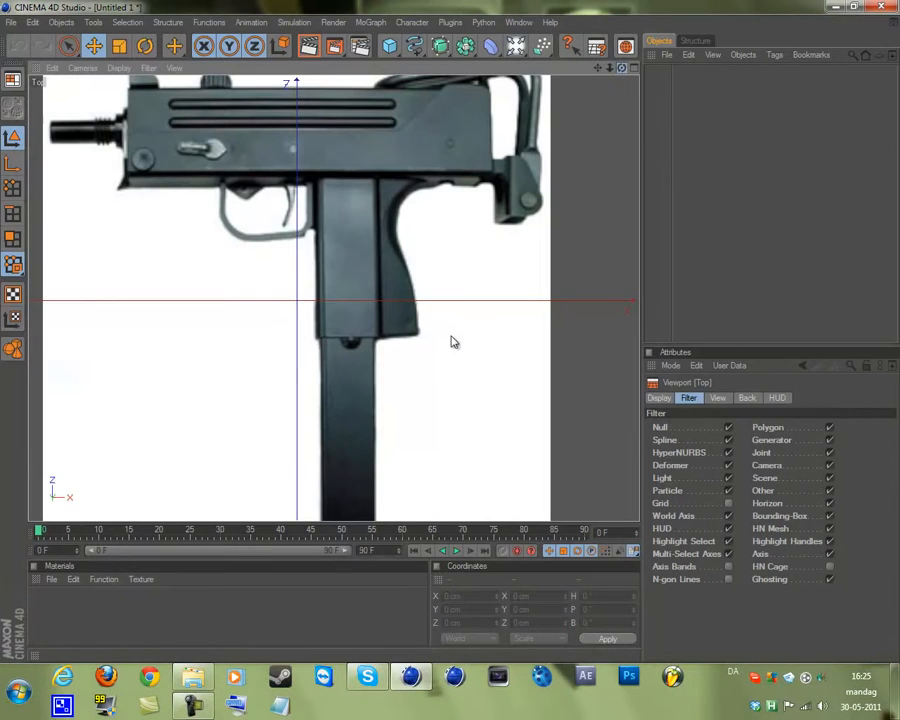
left_click_drag(597, 68, 451, 337)
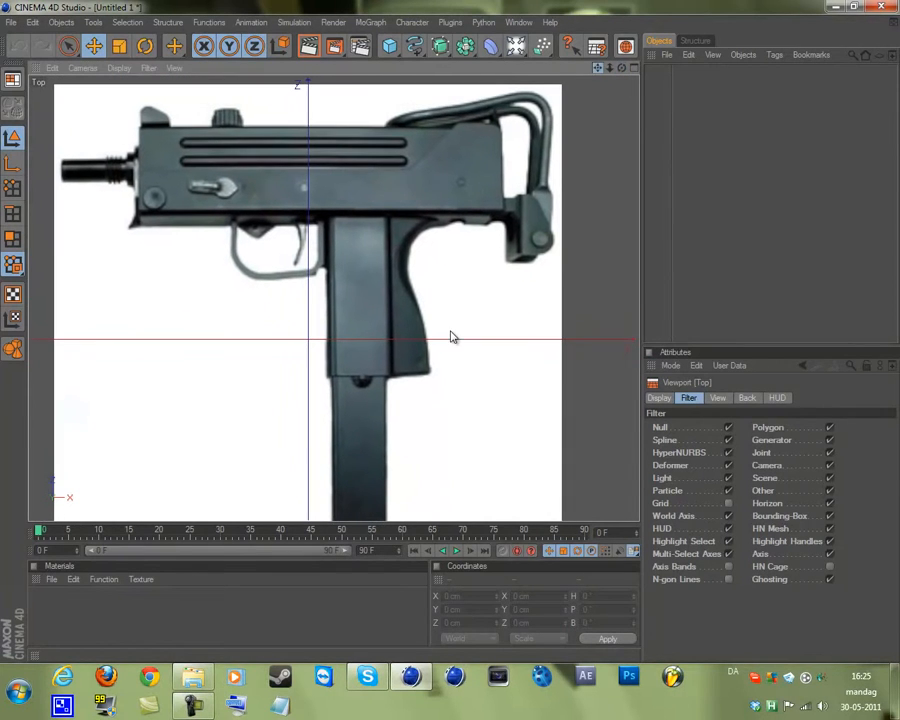
left_click(391, 50)
left_click_drag(597, 68, 476, 279)
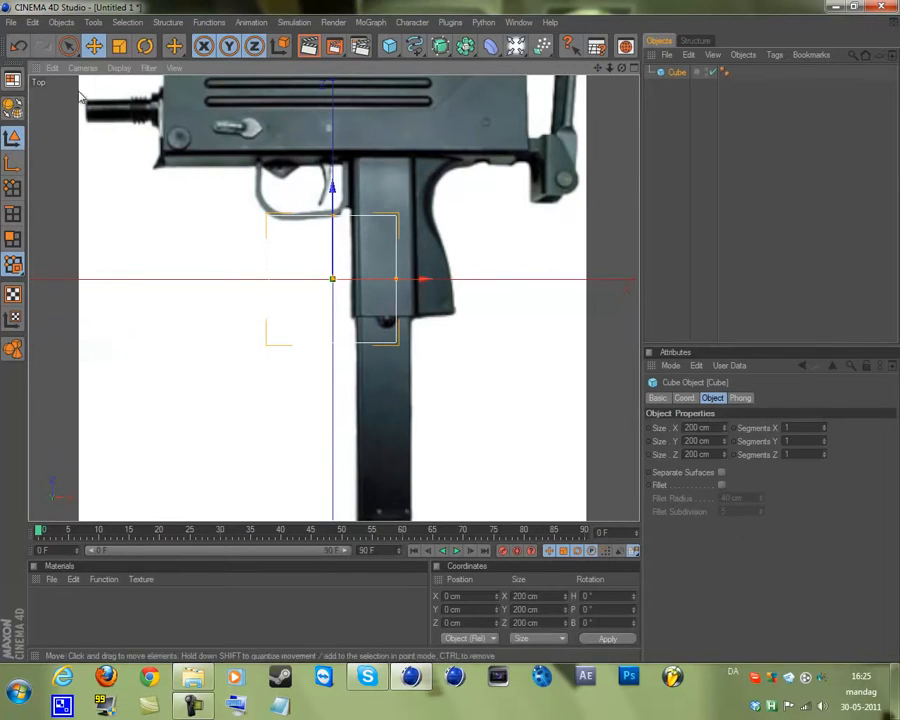
left_click(94, 46)
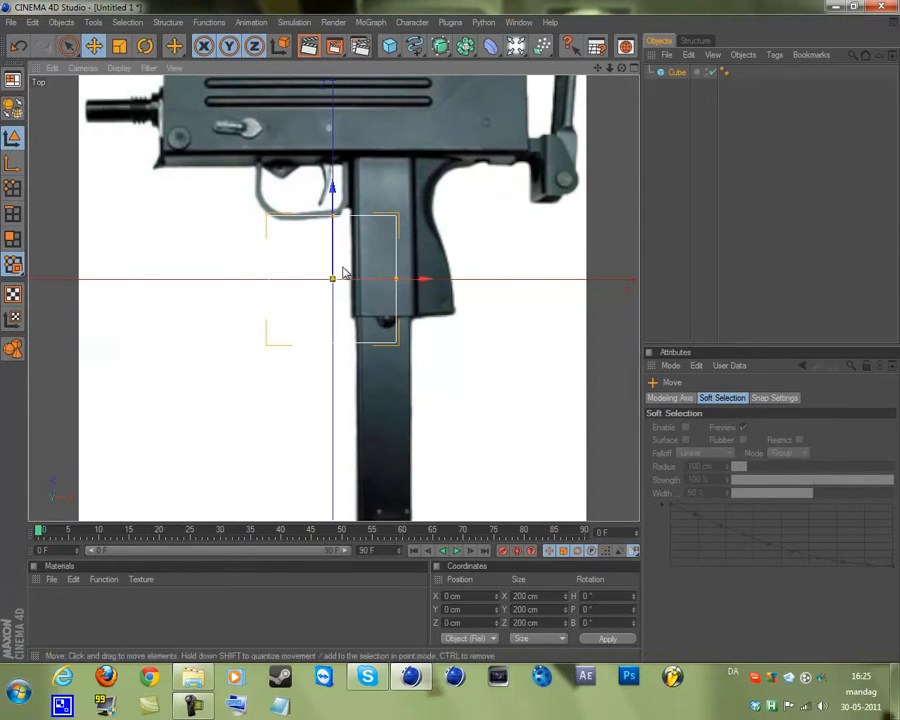
left_click_drag(346, 267, 452, 338)
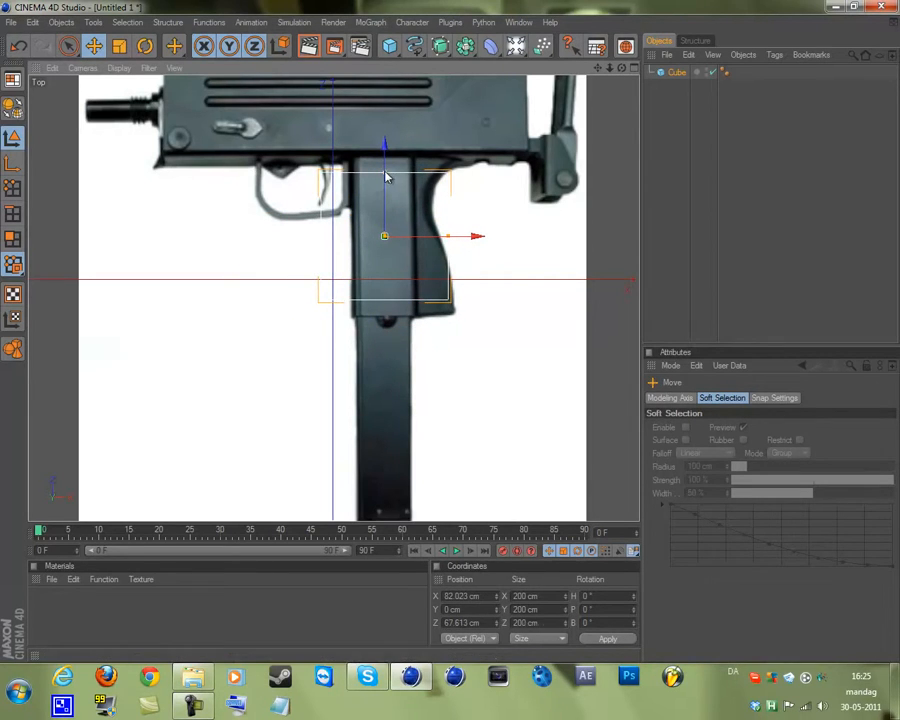
Resize the cube to about 106 cm in X and 245 cm in Z to fit the magazine housing's outline.
left_click_drag(385, 173, 385, 157)
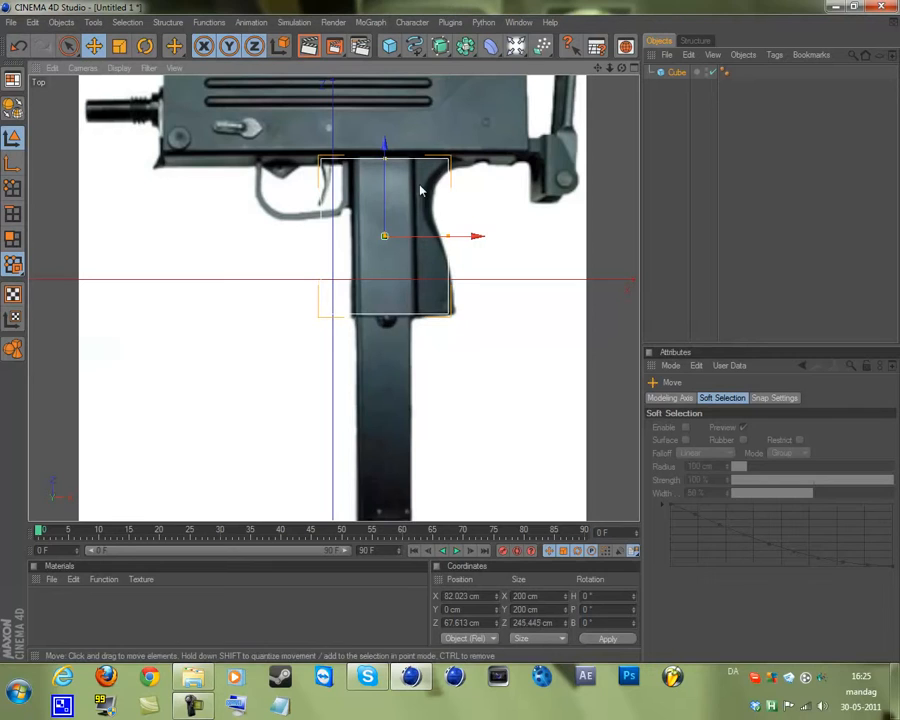
left_click_drag(444, 226, 445, 230)
left_click_drag(454, 338, 452, 334)
left_click_drag(446, 241, 415, 238)
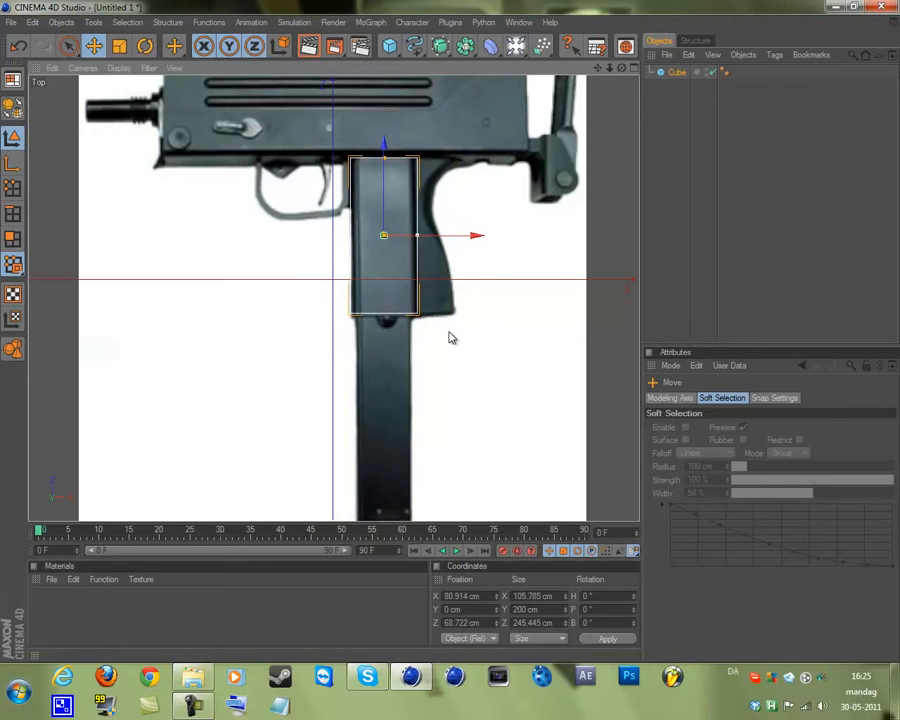
Reduce the cube's Y size to about 102 cm in the Perspective view.
key("F1")
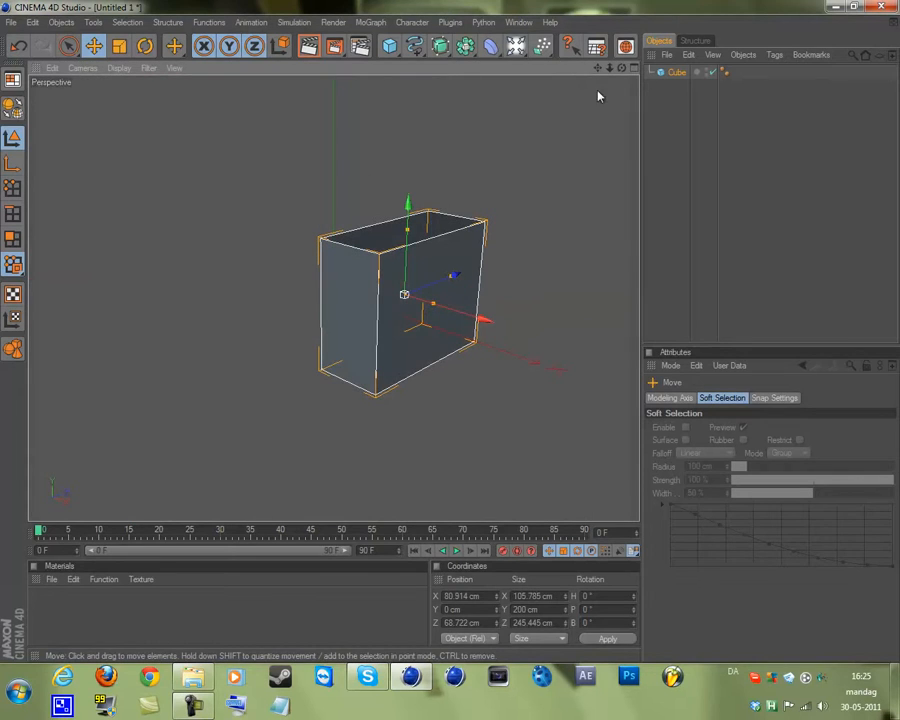
left_click_drag(450, 339, 496, 320, "alt")
left_click_drag(405, 231, 405, 261)
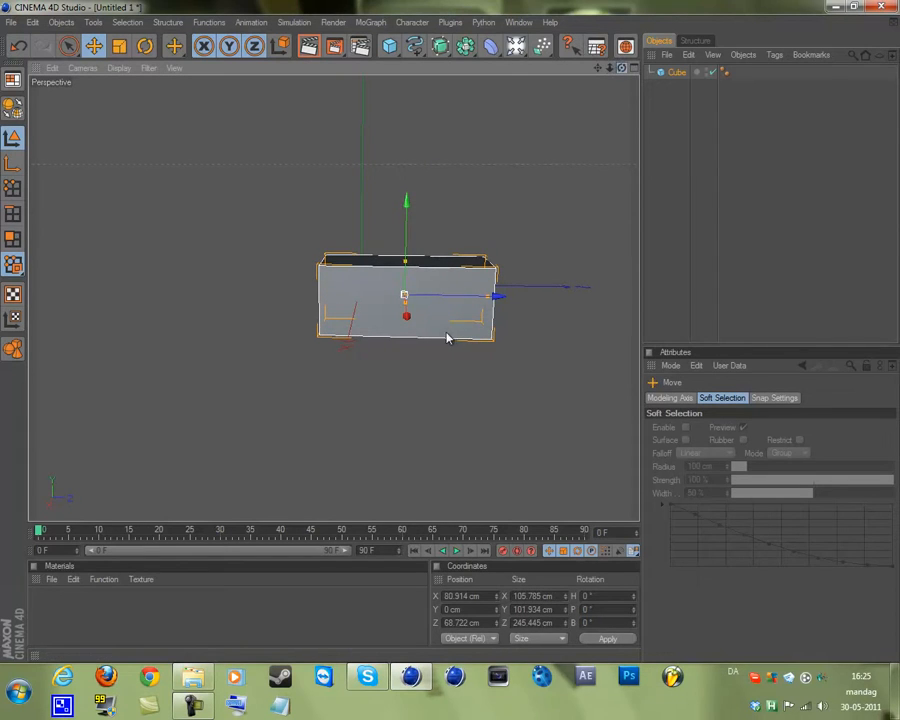
mouse_move(448, 337)
left_mouse_down("alt")
mouse_move(408, 338)
mouse_move(462, 335)
mouse_move(453, 337)
left_mouse_up("alt")
Compare the cube with the reference picture in the Top view and enable Fillet on the cube.
key("F2")
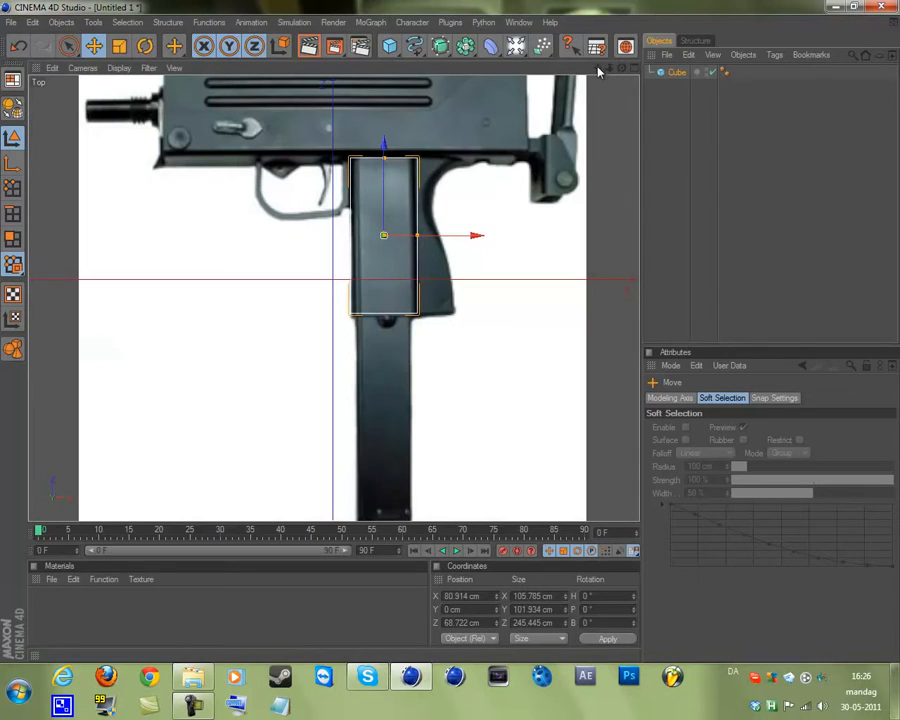
left_click_drag(598, 68, 450, 332)
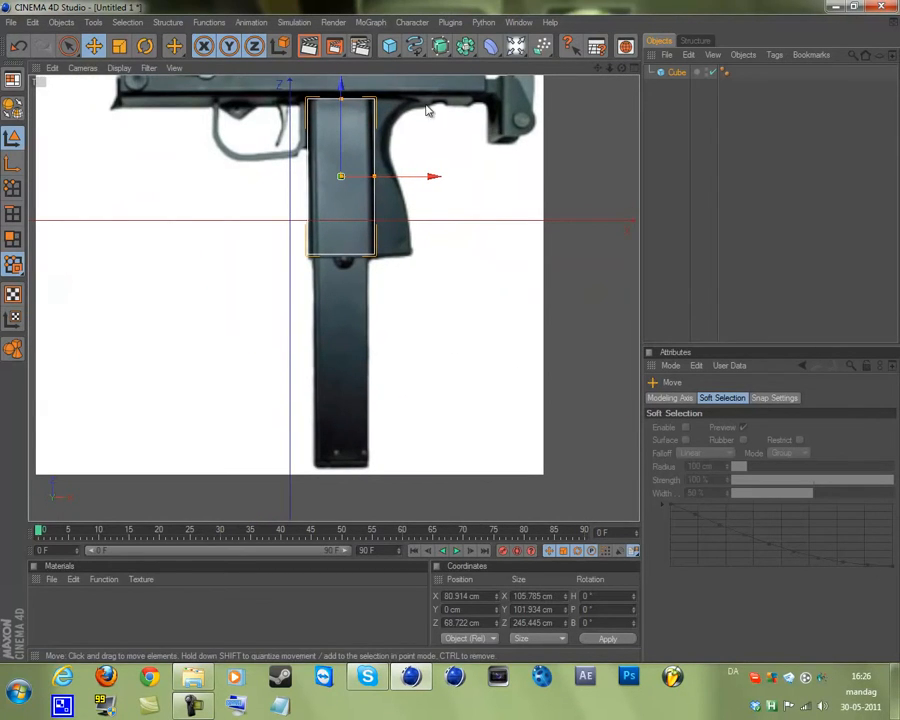
key("F1")
left_click_drag(443, 343, 470, 320, "alt")
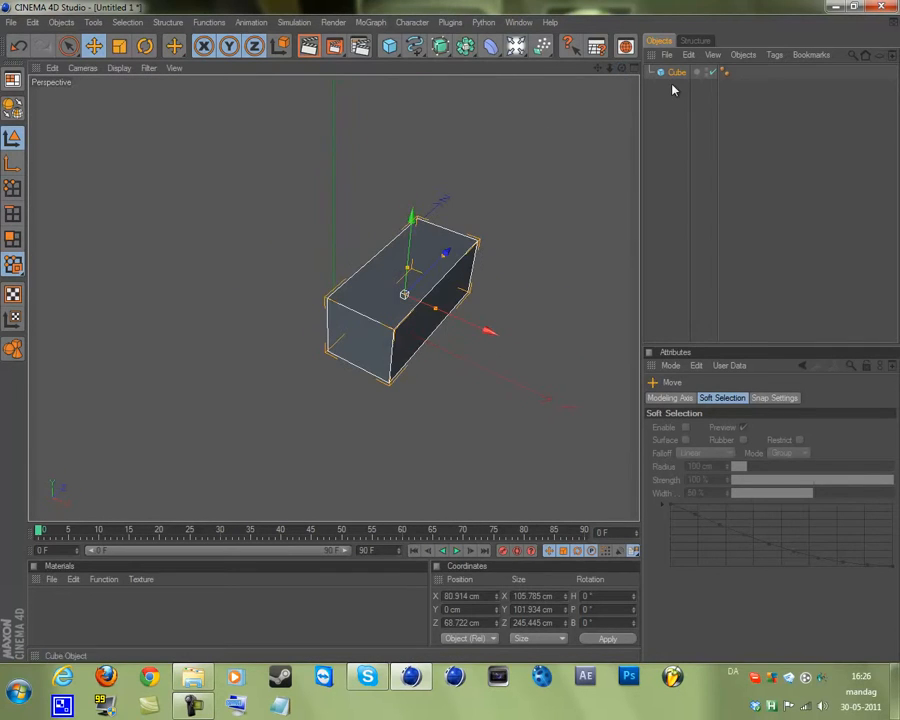
left_click(675, 72)
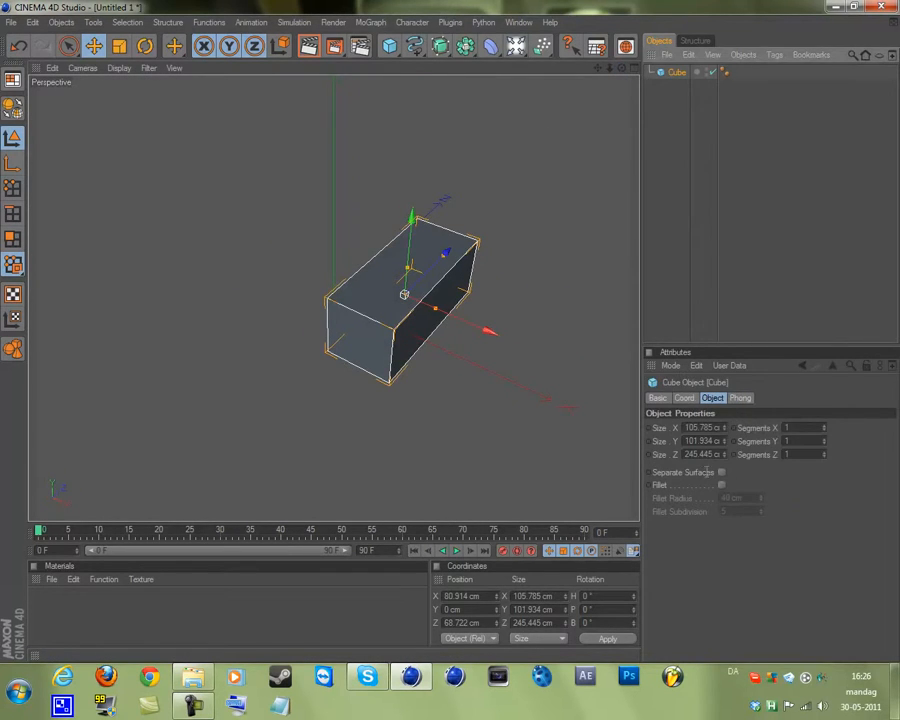
left_click(713, 399)
left_click(722, 485)
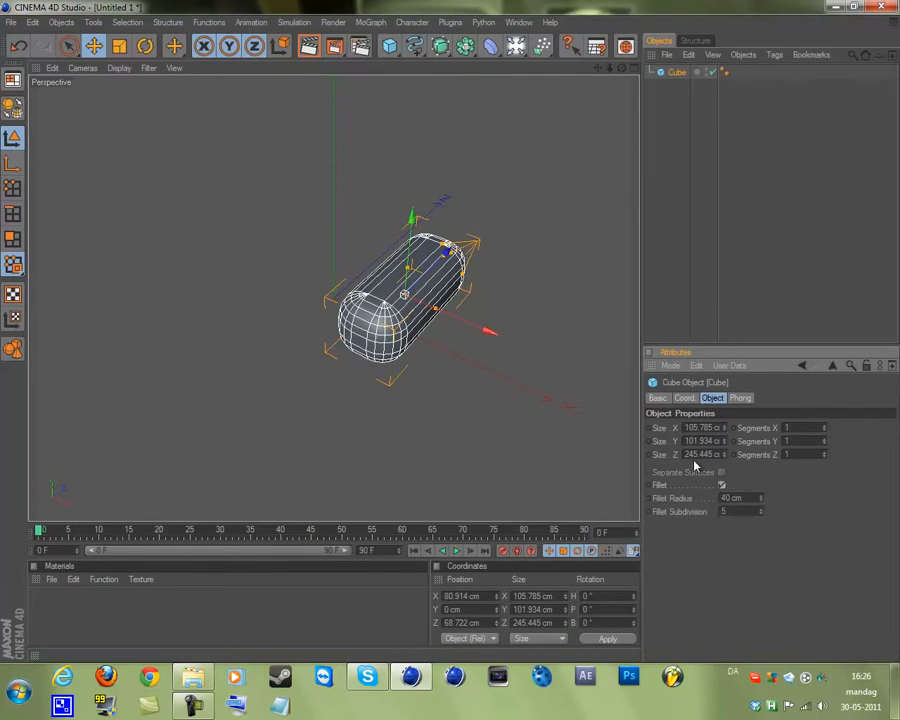
Try fillet radii of 10 cm, 0 cm and 20 cm on the magazine housing cube.
double_click(748, 497)
type("10")
key("Return")
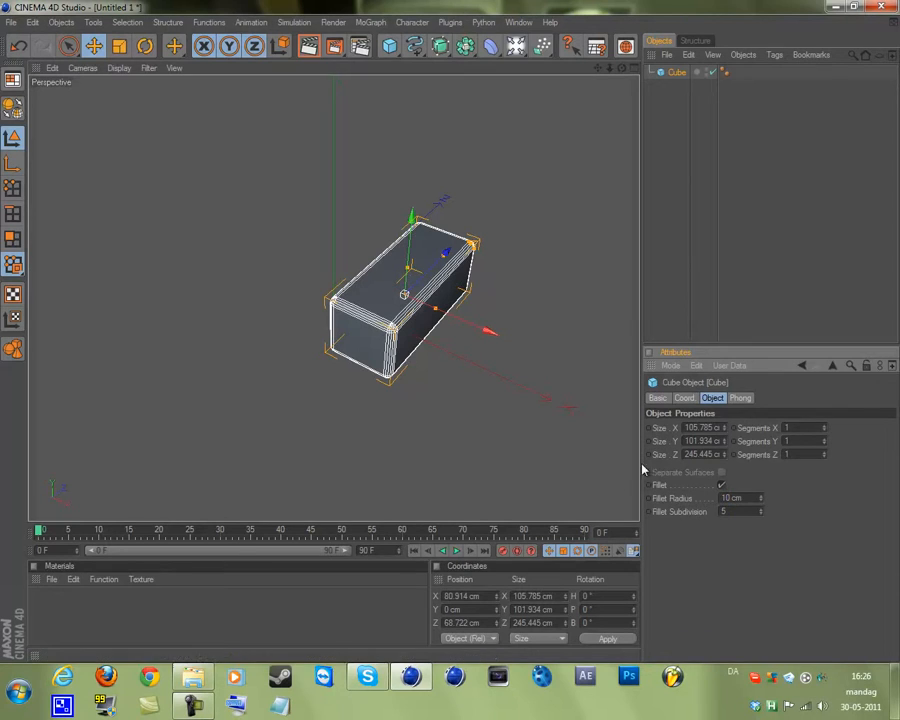
double_click(740, 496)
type("0")
key("Return")
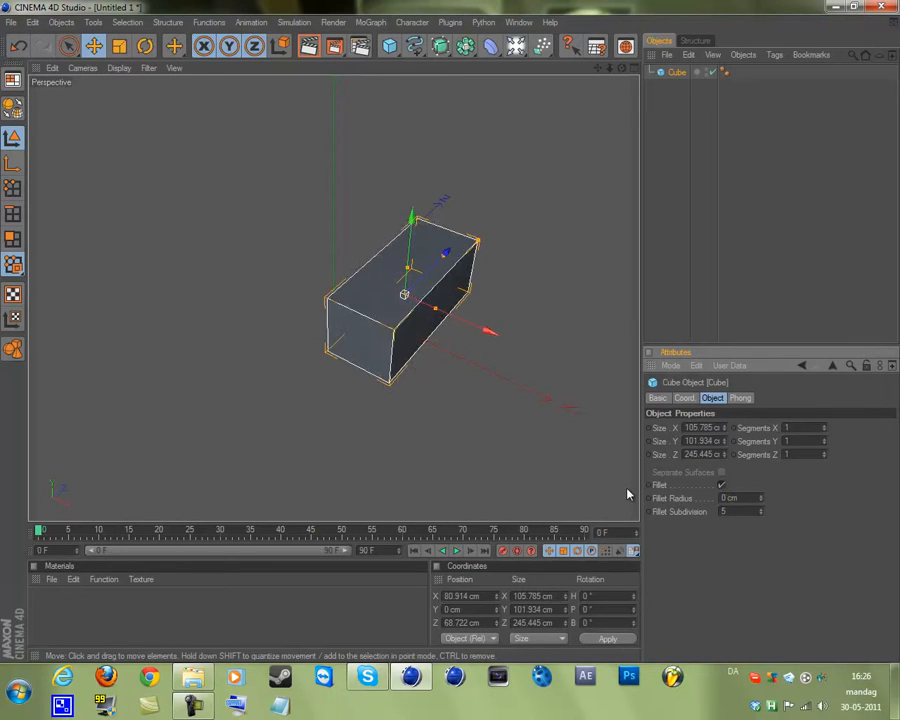
double_click(735, 497)
right_click(772, 705)
left_click(777, 696)
double_click(738, 497)
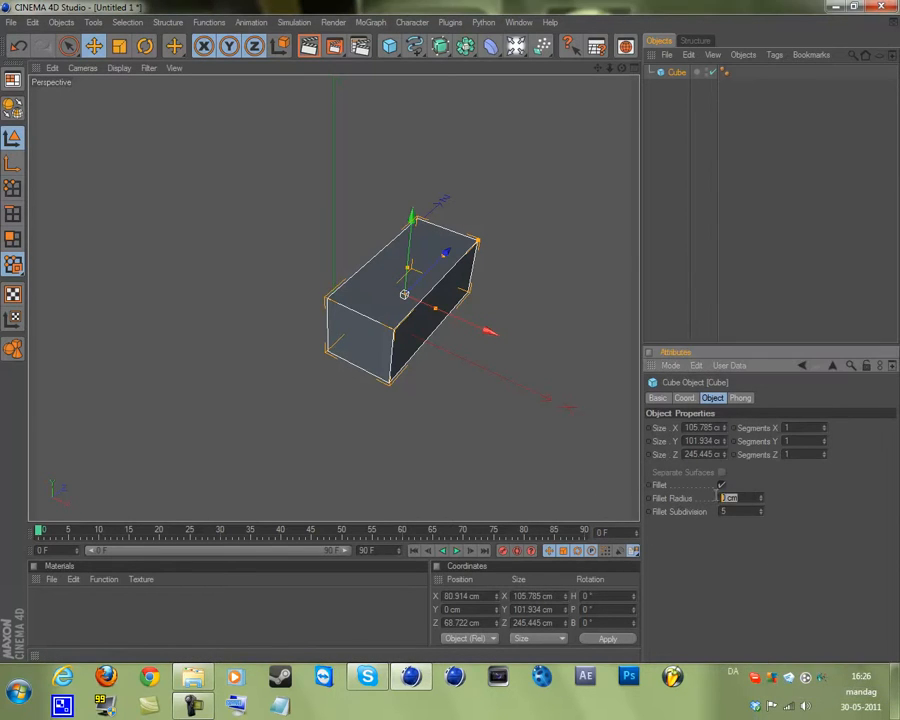
type("20")
key("Return")
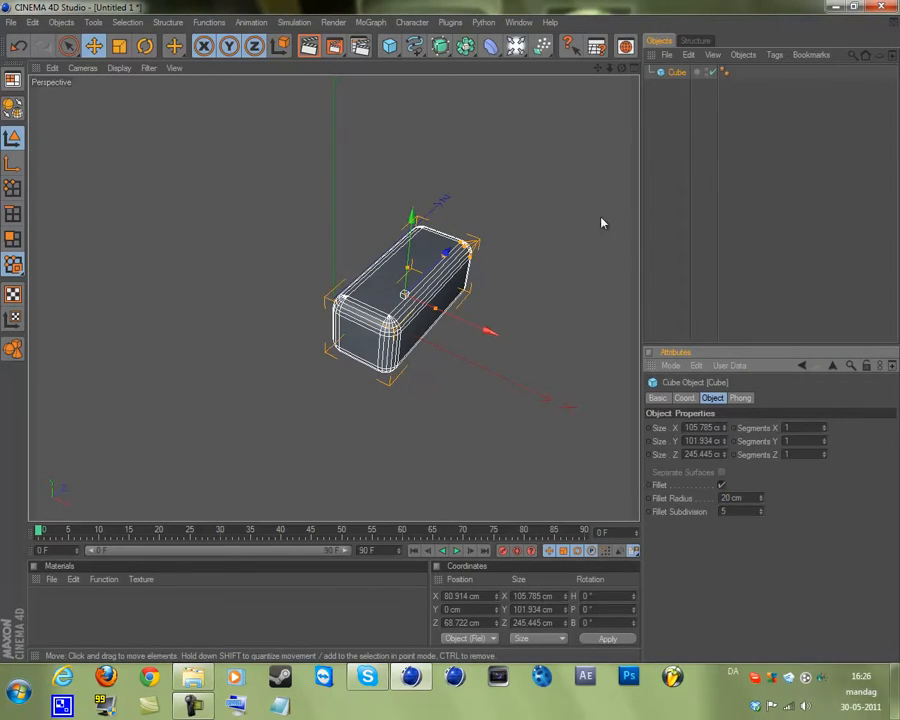
Set the magazine housing cube's fillet radius to 15 cm and its fillet subdivision to 5.
double_click(739, 497)
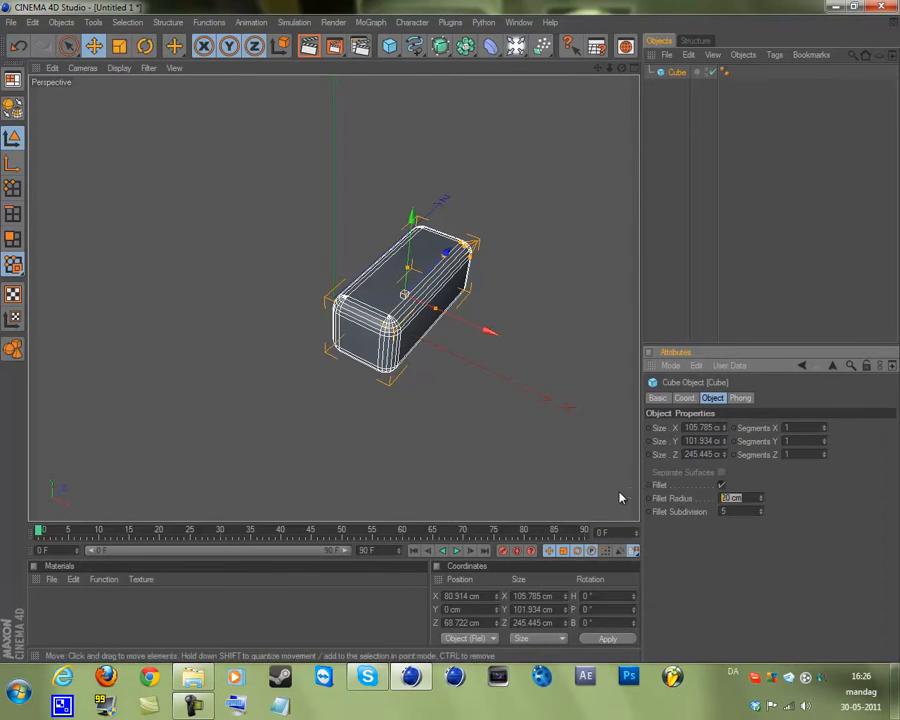
type("15")
key("Return")
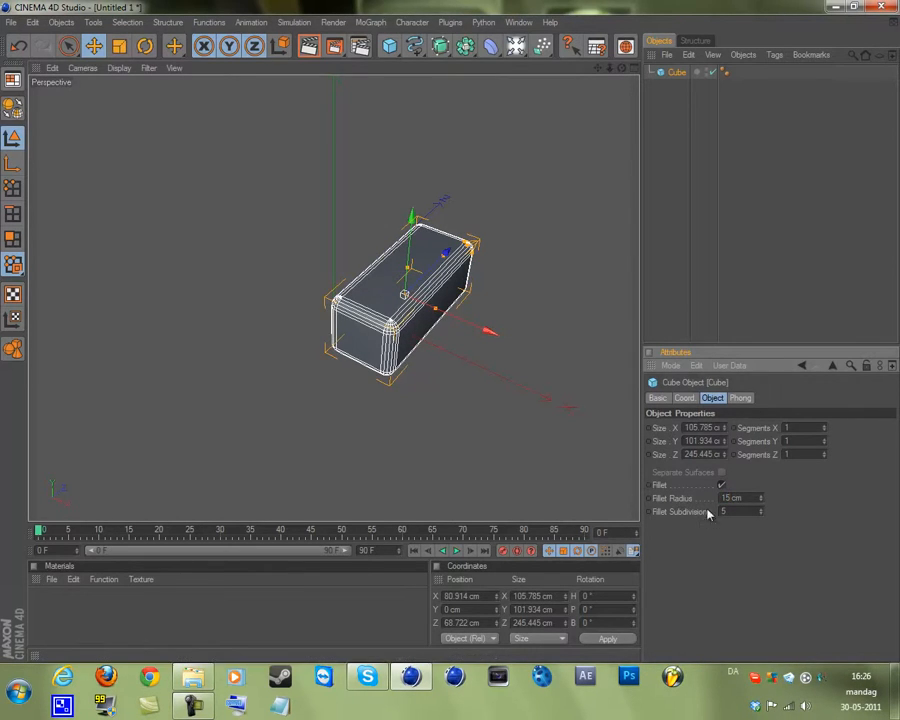
left_click_drag(762, 514, 762, 514)
left_click(762, 515)
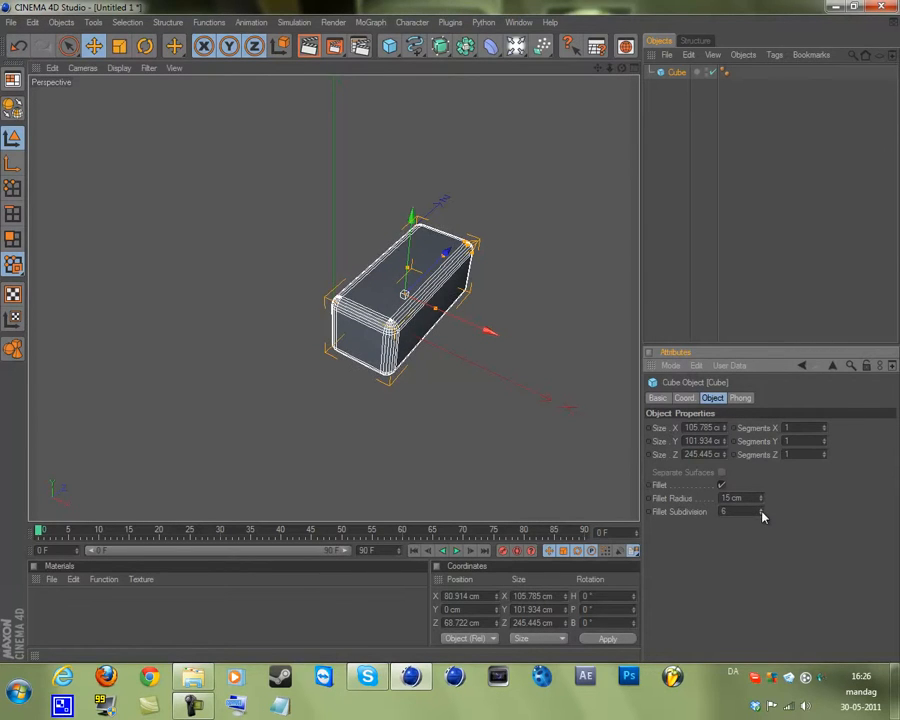
left_click(762, 515)
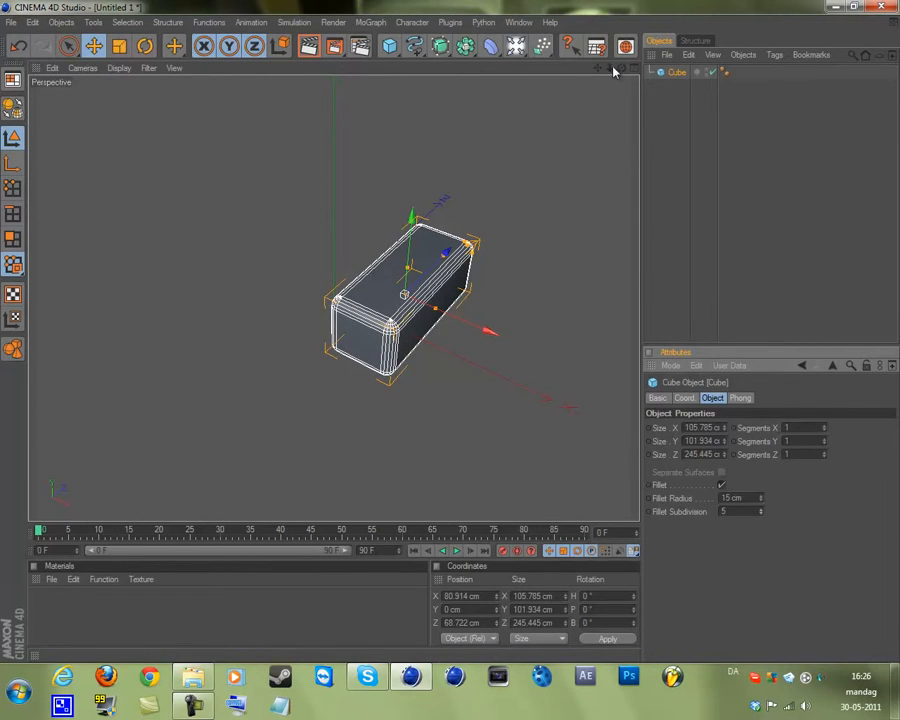
Widen the housing cube to about 108 cm in X against the reference picture in the Top view.
left_click_drag(621, 67, 451, 336)
key("F2")
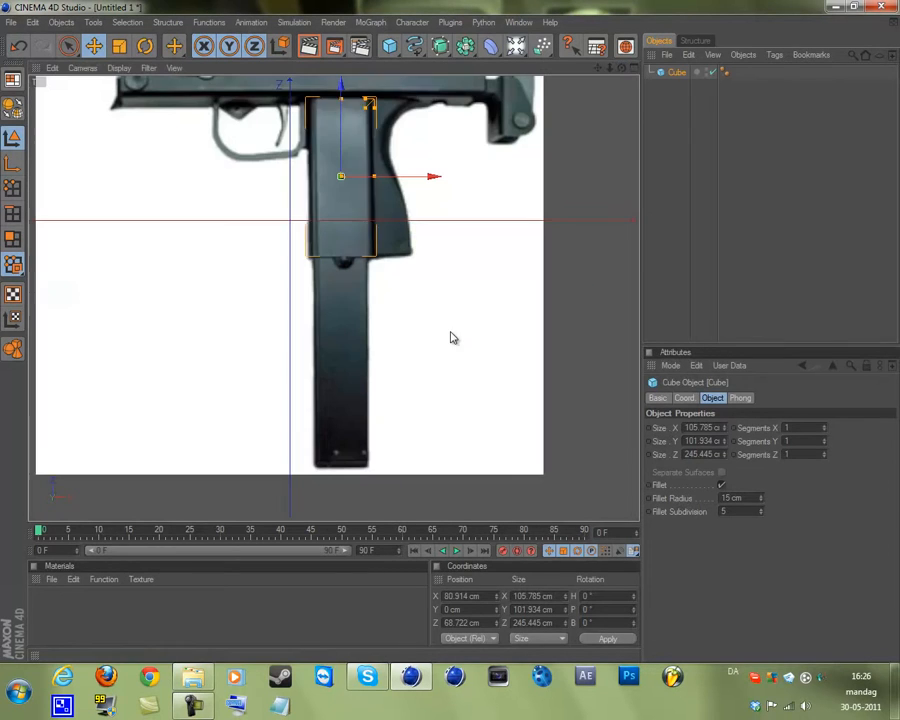
left_click_drag(596, 67, 456, 255)
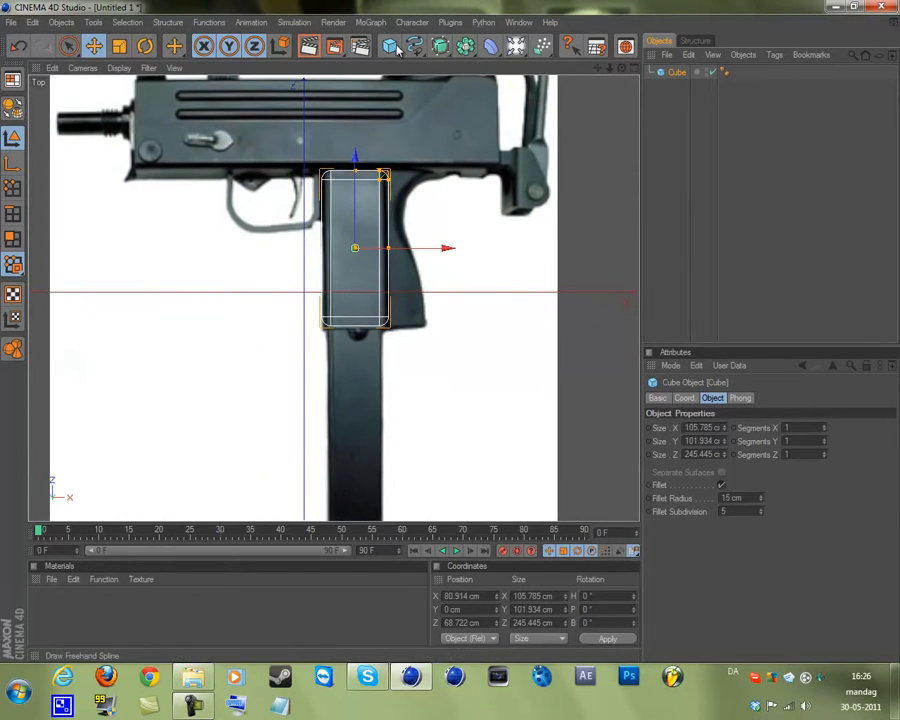
left_click_drag(388, 248, 392, 249)
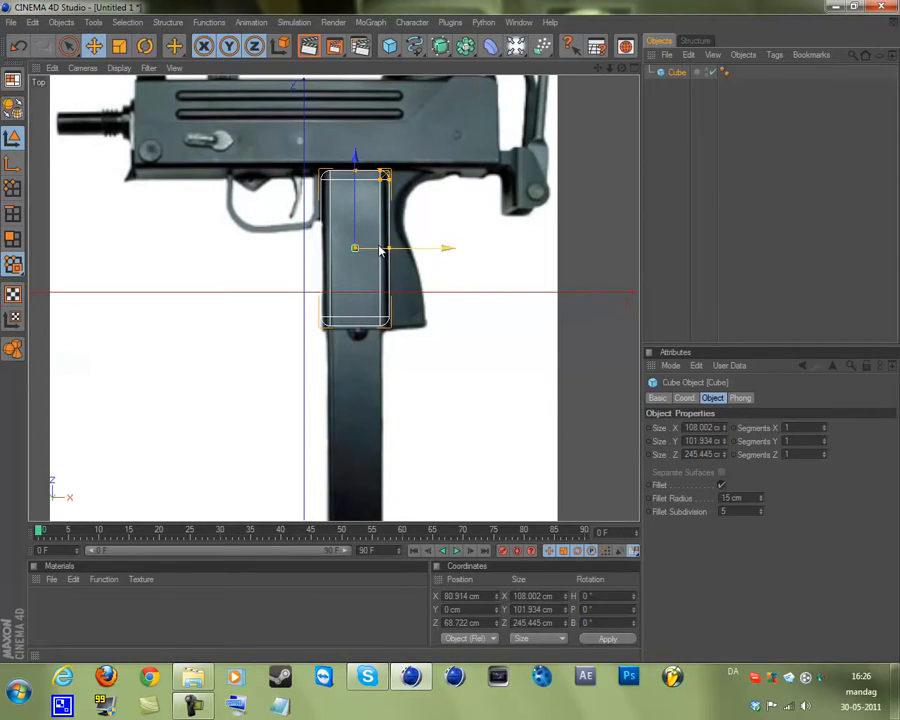
Add a second cube and move it over the gun's magazine, to about X 86 cm and Z -233 cm.
left_click(390, 46)
left_click(432, 60)
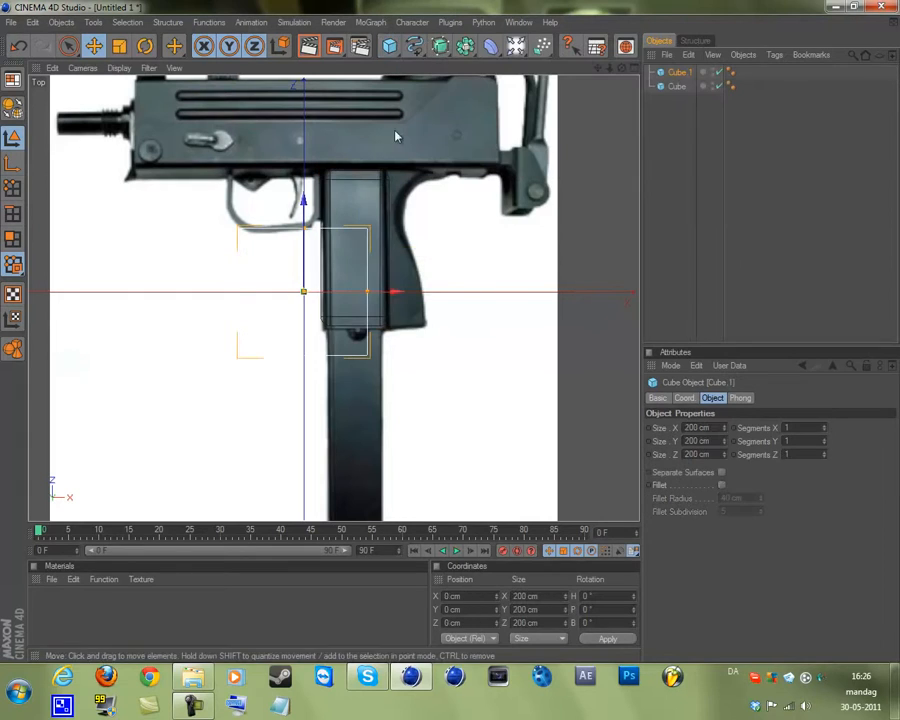
left_click_drag(288, 311, 454, 336)
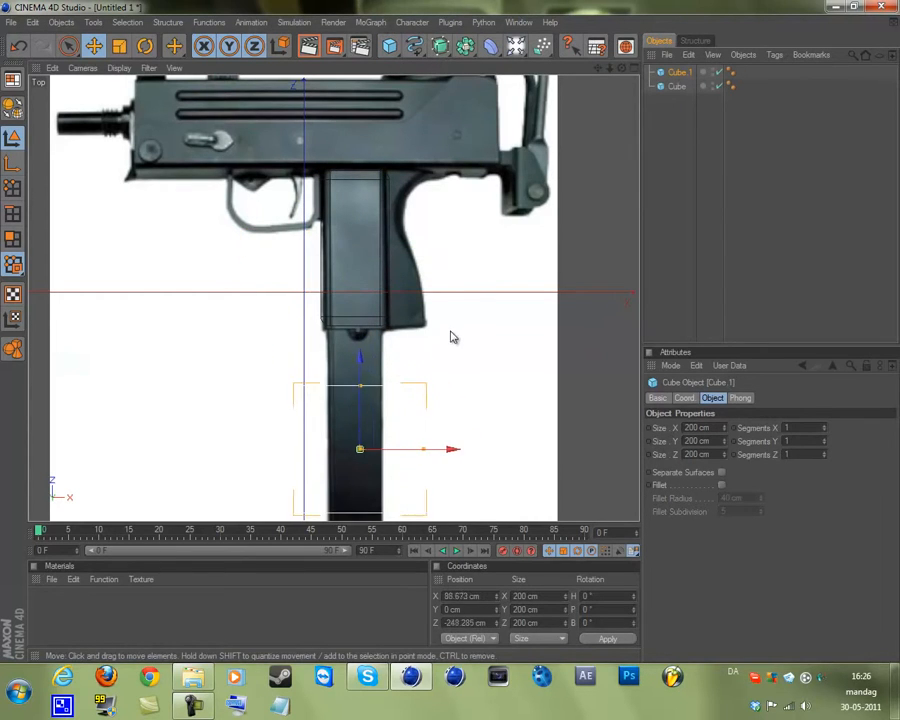
middle_click_drag(458, 374, 451, 349, "alt")
left_click_drag(597, 68, 452, 338)
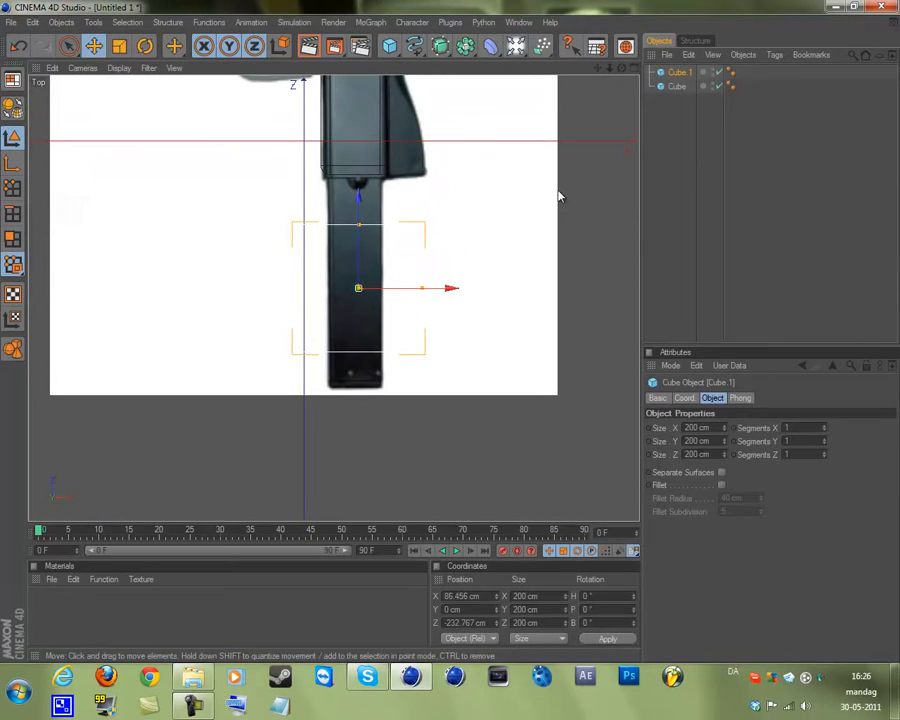
middle_click_drag(523, 239, 452, 336, "alt")
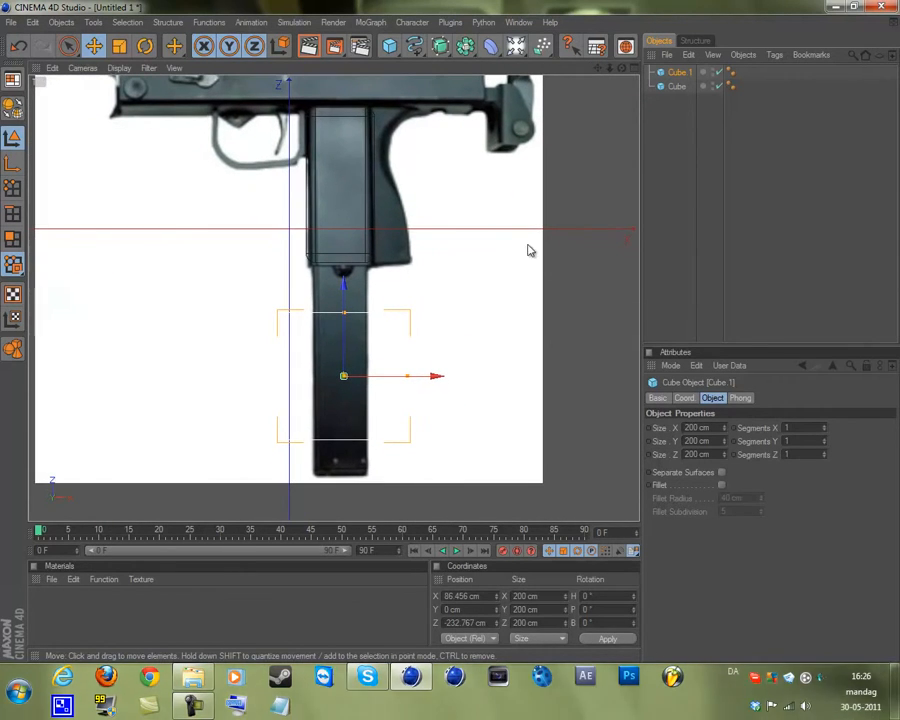
scroll(490, 329, "up", 2)
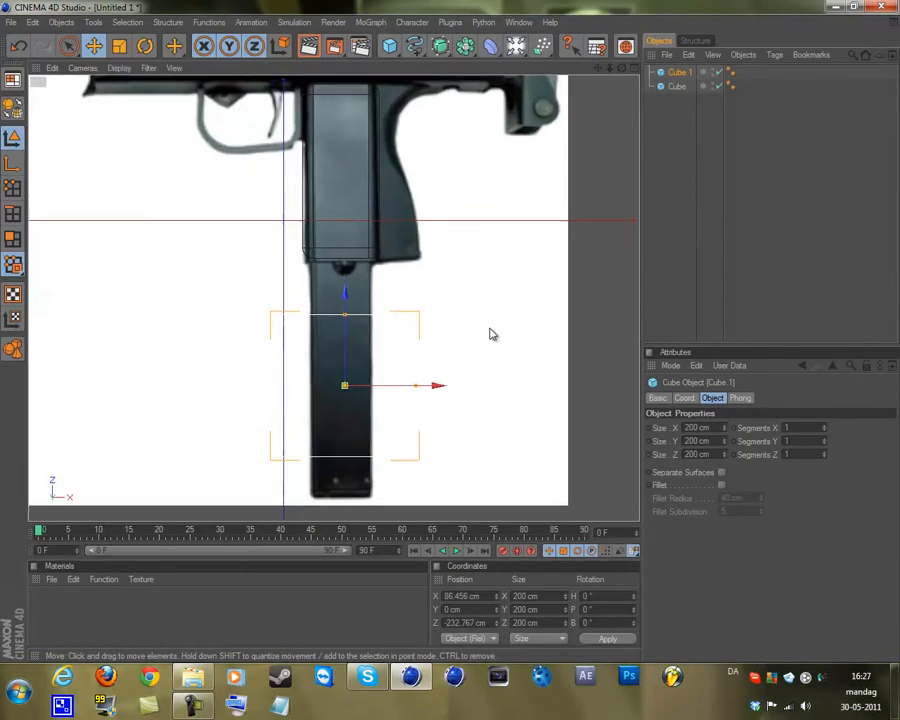
scroll(346, 343, "down", 7)
left_click_drag(609, 68, 452, 328)
scroll(380, 285, "up", 4)
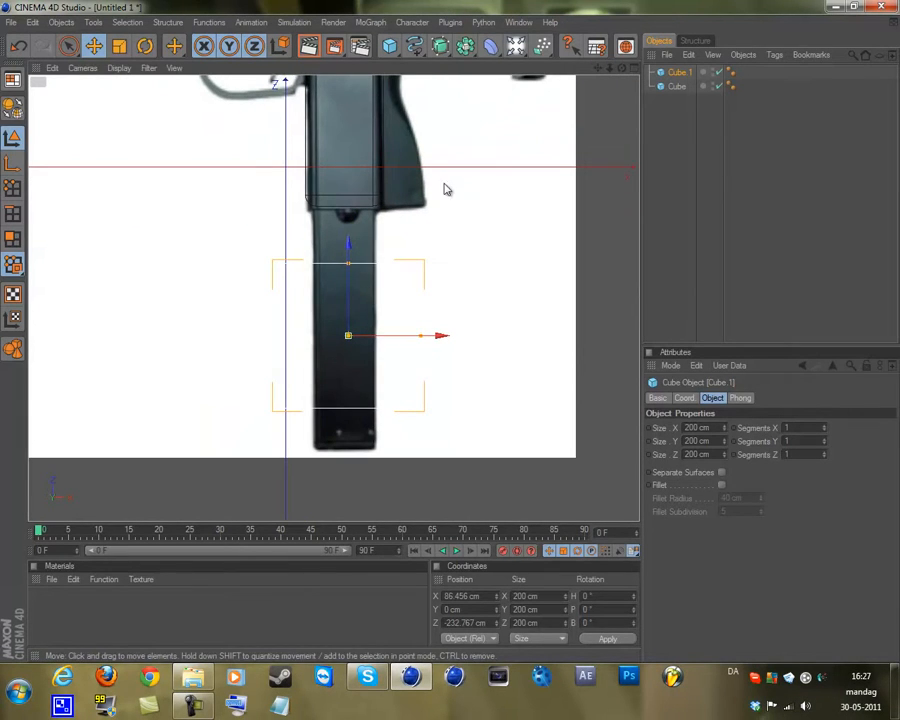
Fit the second cube to the magazine's outline, about 75 cm in X and 341 cm in Z, centred near X 82 cm and Z -217 cm.
left_click_drag(348, 264, 452, 338)
left_click_drag(358, 322, 450, 336)
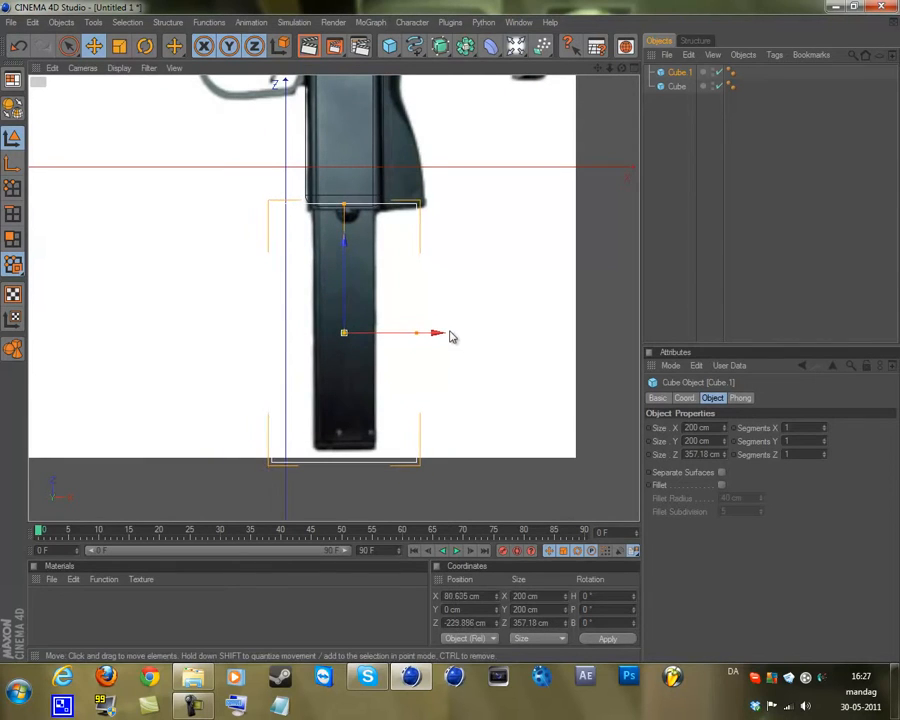
left_click_drag(362, 285, 452, 338)
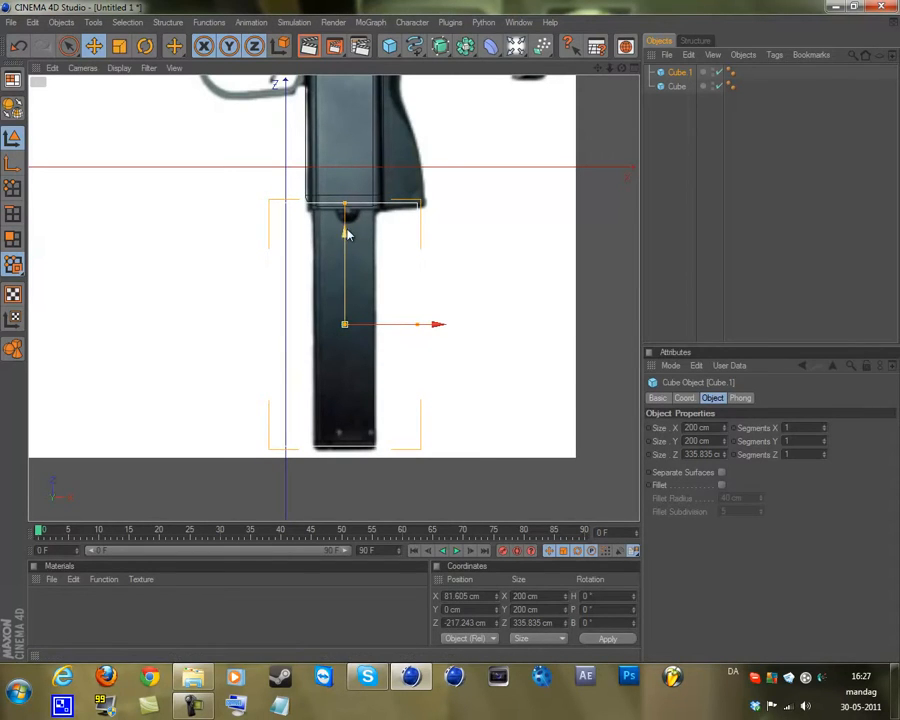
left_click_drag(344, 207, 449, 337)
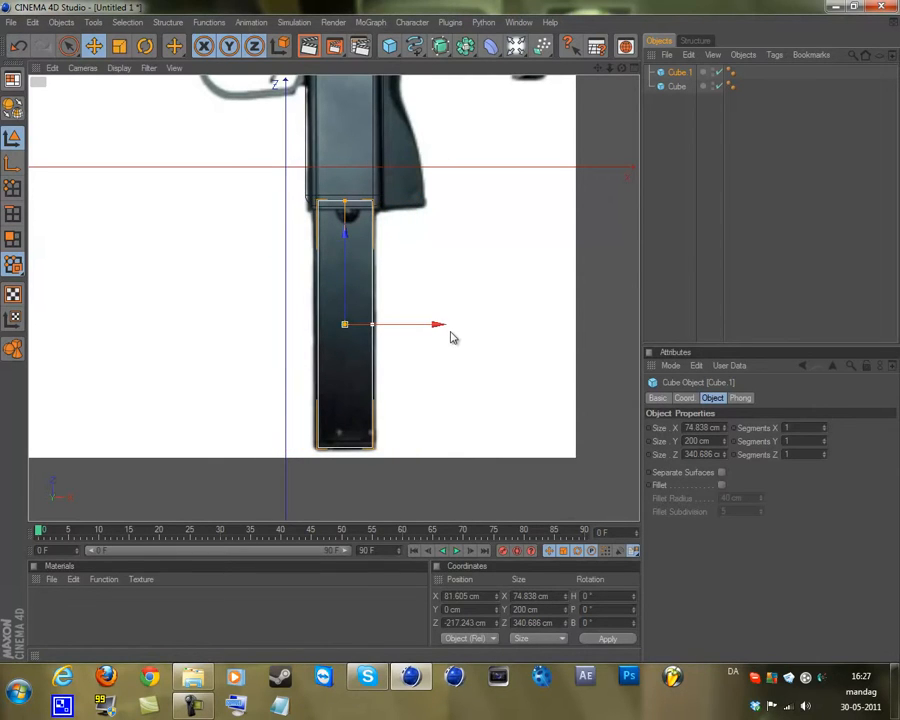
Reduce the magazine cube's Y size to about 89 cm in the Perspective view.
key("F1")
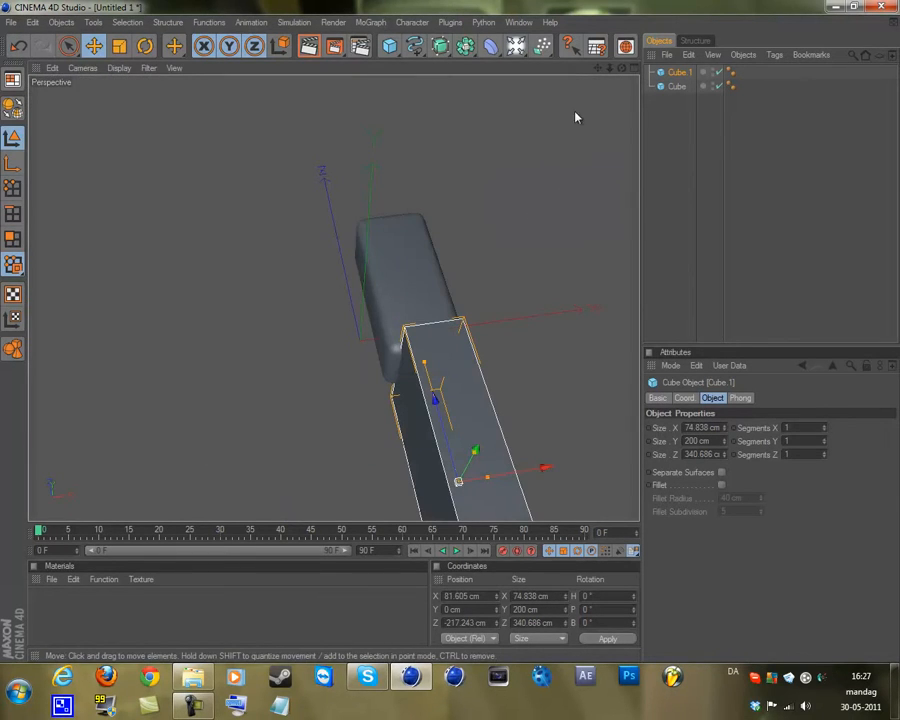
left_click_drag(621, 67, 478, 176)
left_click_drag(441, 144, 451, 338)
key("F4")
key("F1")
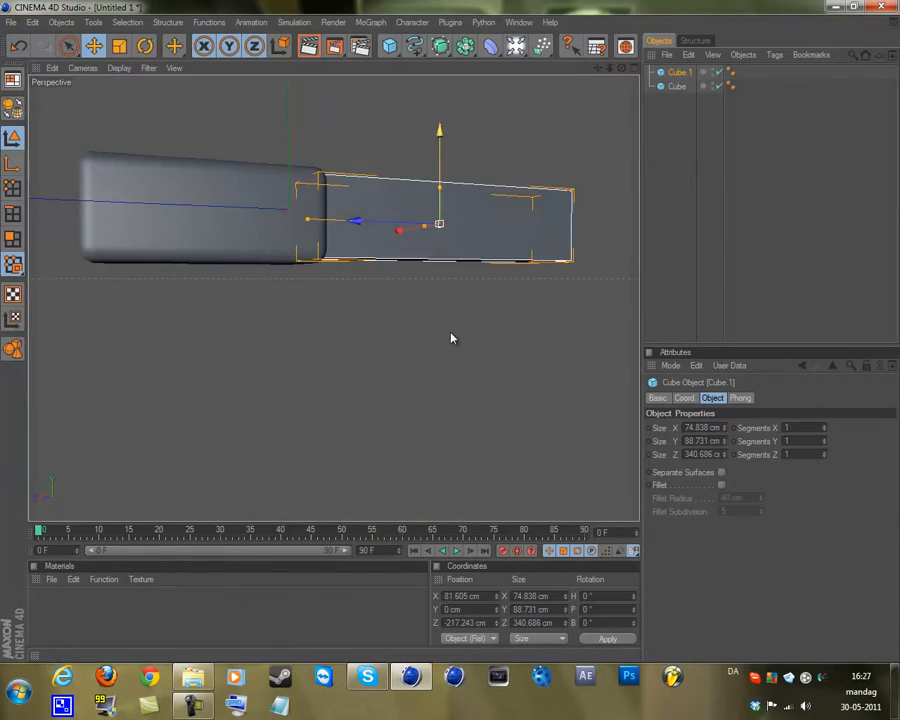
Compare the magazine cube with the reference in the Top view and thin it to about 44 cm in Y.
key("F2")
key("F1")
key("F2")
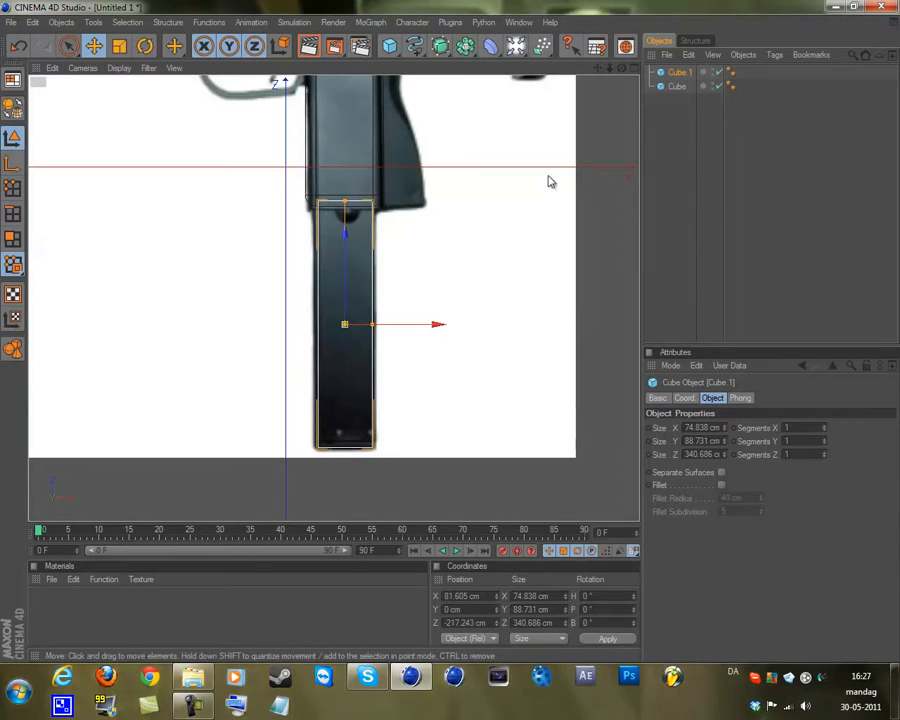
key("F1")
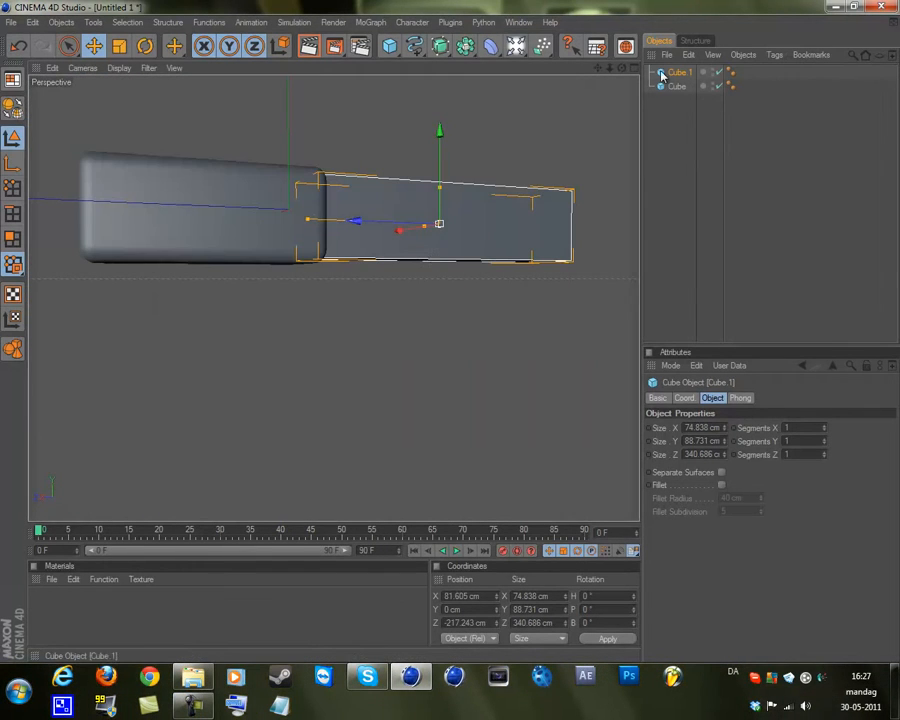
left_click_drag(621, 68, 441, 336)
left_click_drag(440, 190, 450, 338)
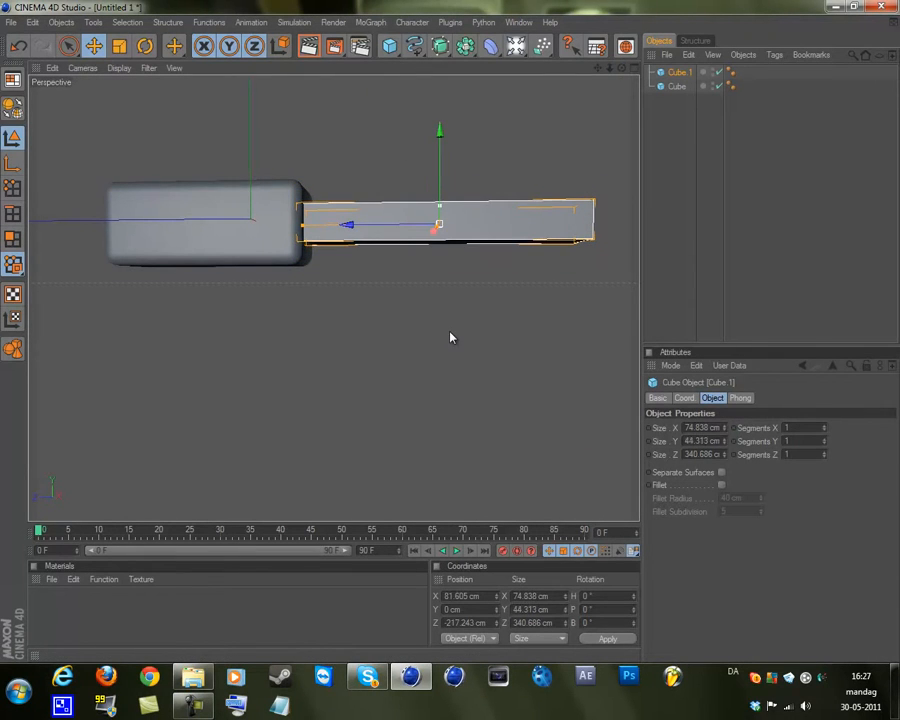
Enable Fillet on the magazine cube with a radius of 5 cm and a subdivision of 4.
left_click_drag(621, 68, 500, 250)
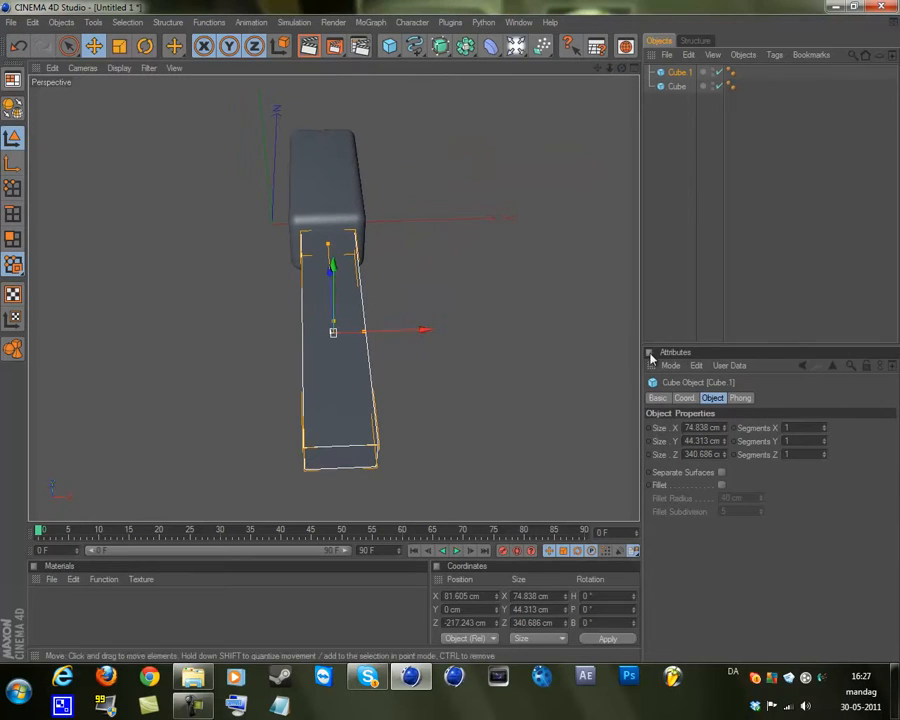
left_click(721, 485)
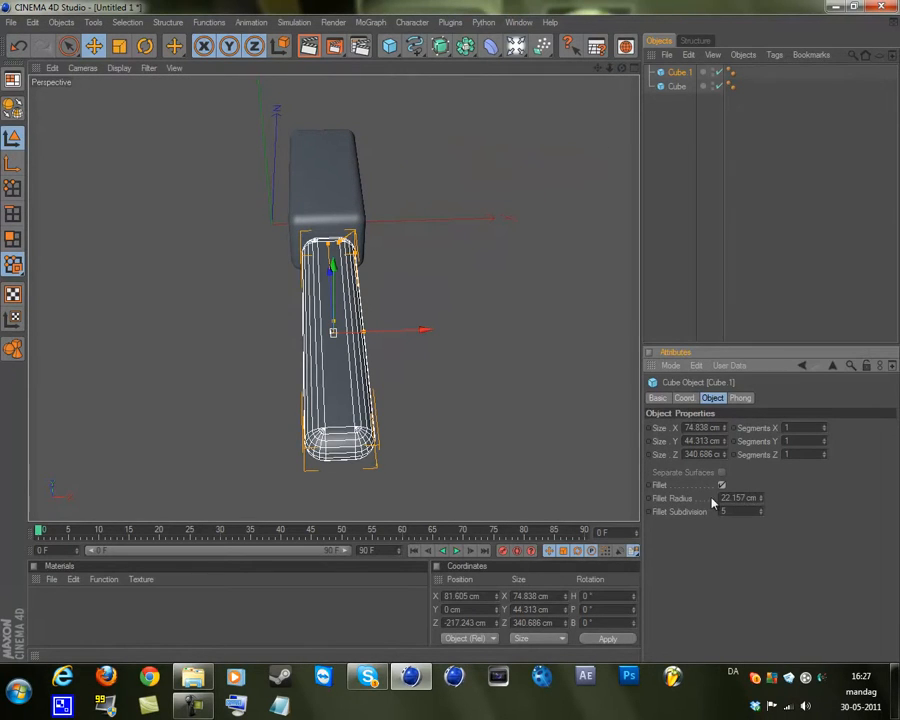
double_click(721, 497)
type("5")
key("Return")
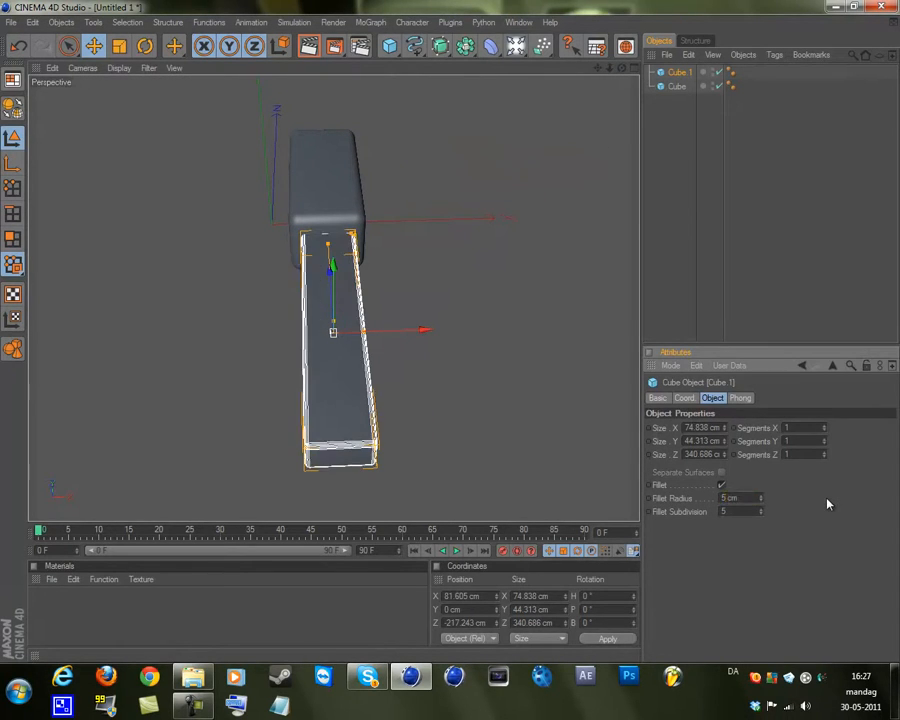
double_click(740, 511)
type("3")
key("Return")
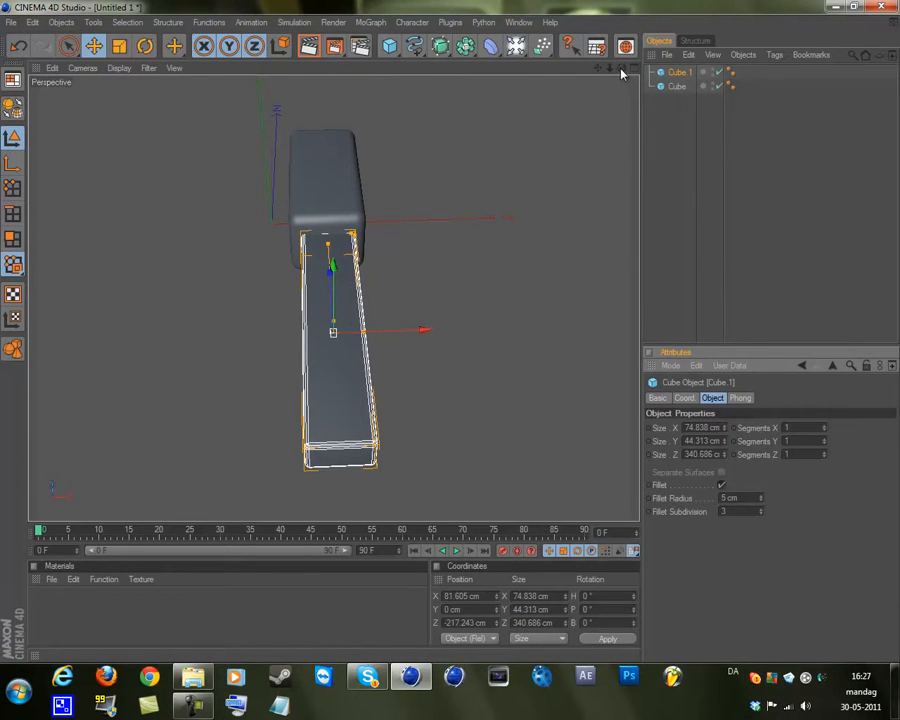
left_click(761, 509)
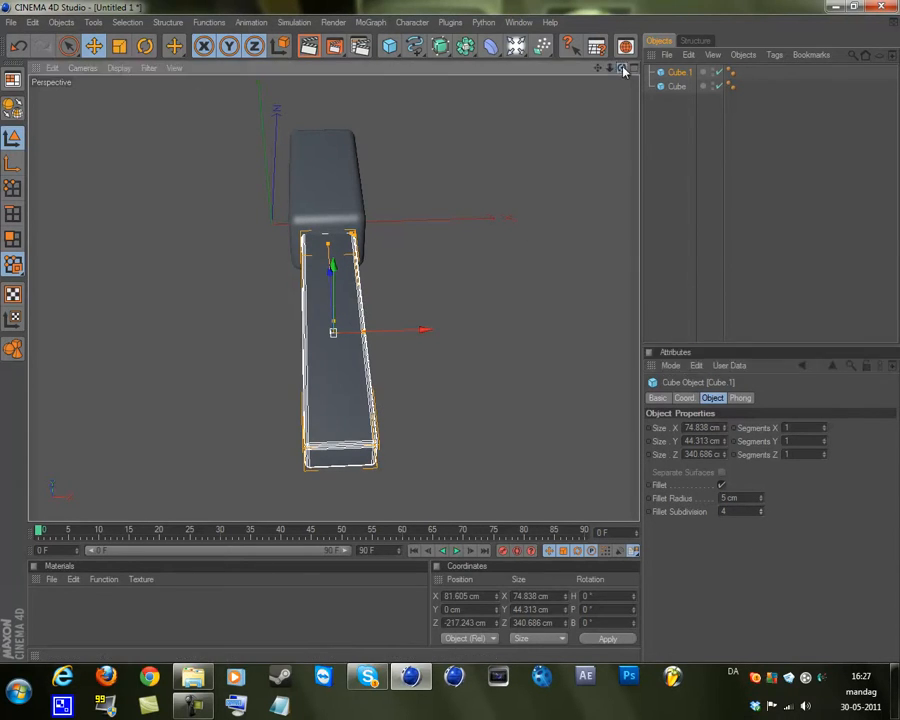
Render the Perspective view to check the magazine's rounded edges, and inspect the gun's reference picture in the Top view.
left_click_drag(621, 67, 449, 338)
scroll(444, 283, "up", 5)
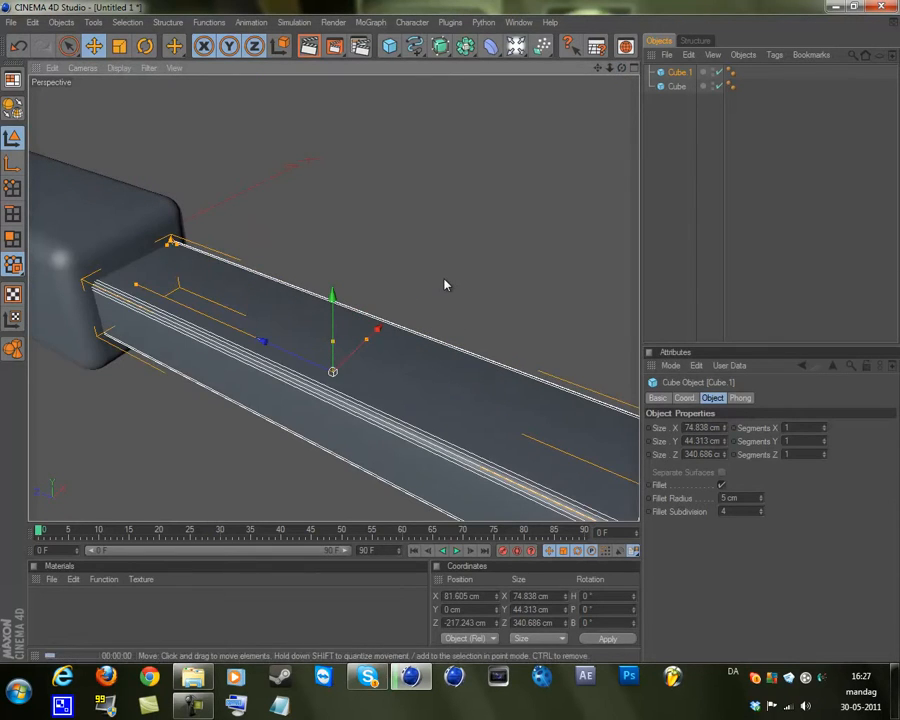
key("ctrl+r")
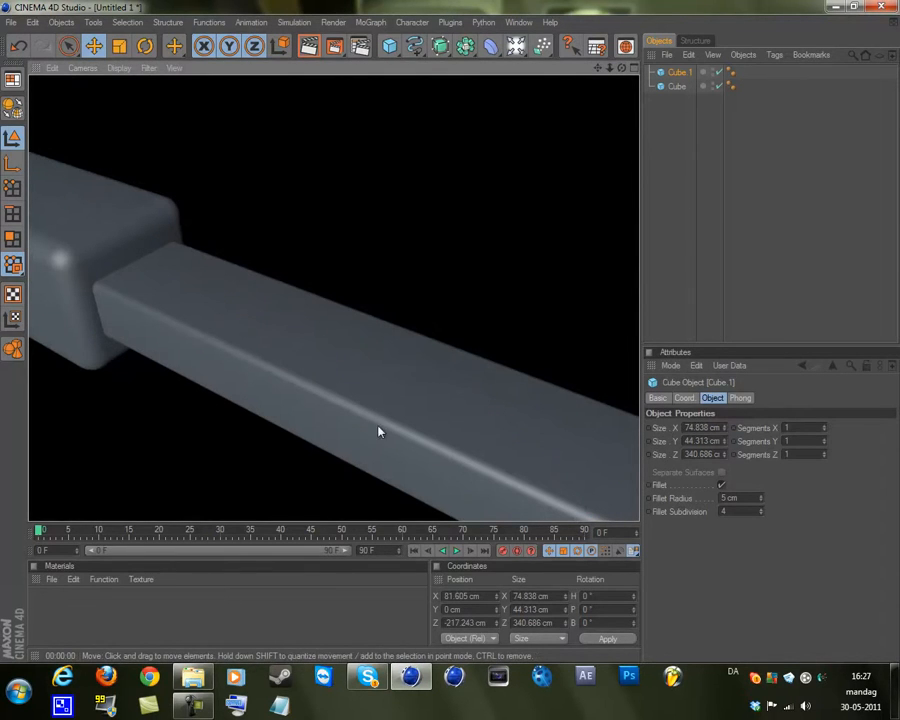
scroll(406, 227, "down", 5)
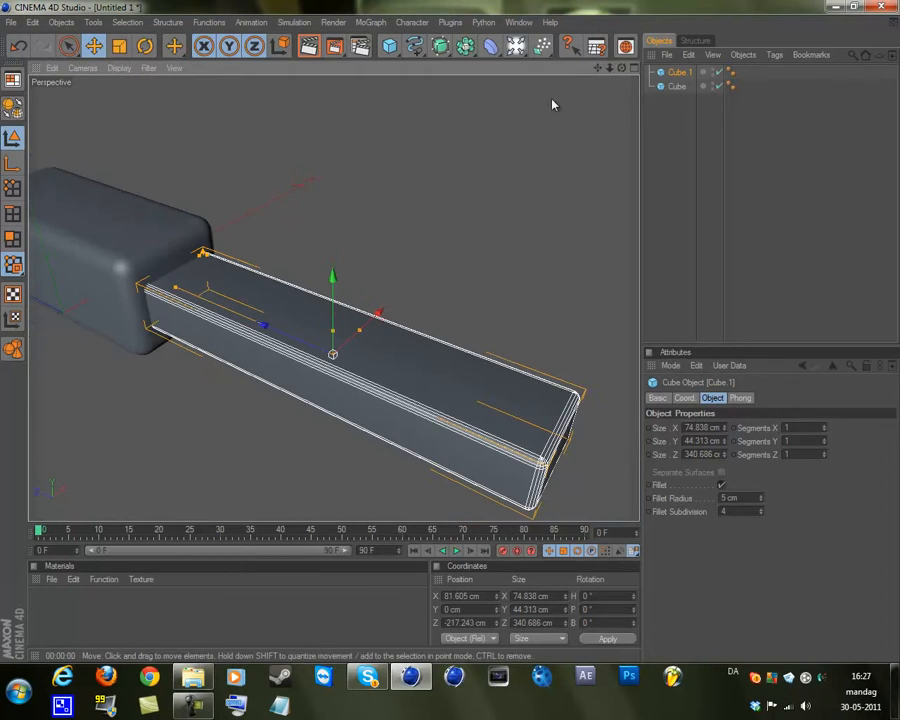
left_click_drag(620, 70, 445, 334)
key("F2")
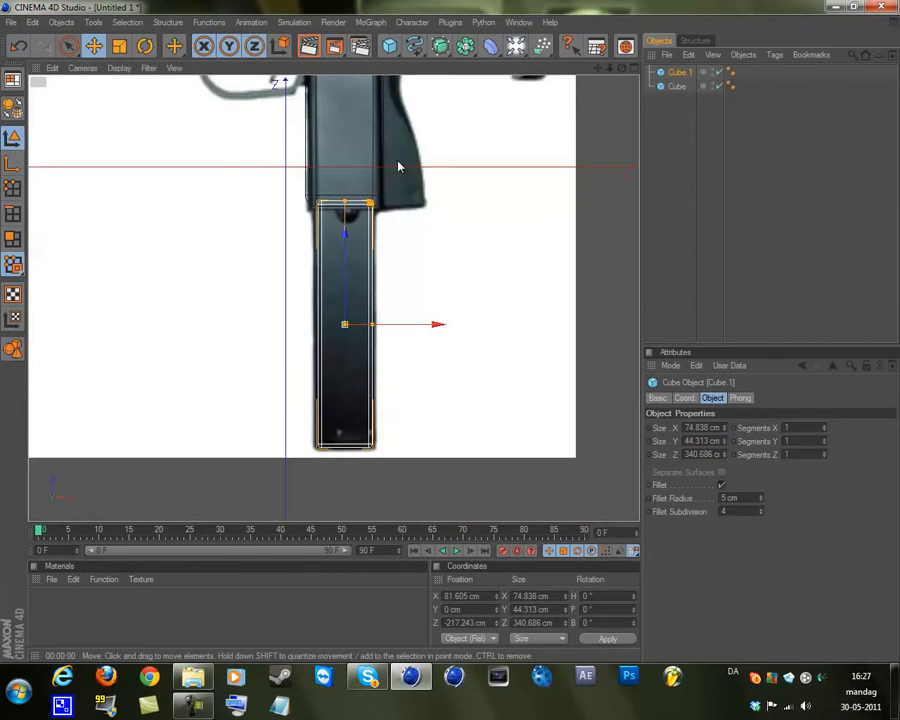
scroll(444, 352, "down", 5)
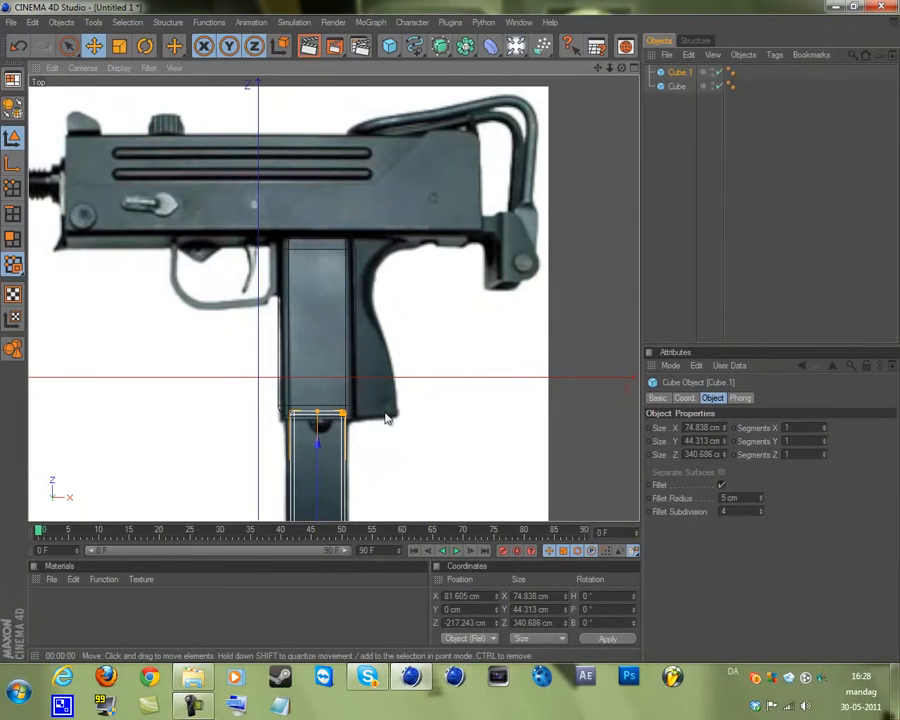
Add a cube and fit it over the reference's rear grip in the Top view, about 64 cm in X and 233 cm in Z.
left_click(389, 46)
left_click(454, 60)
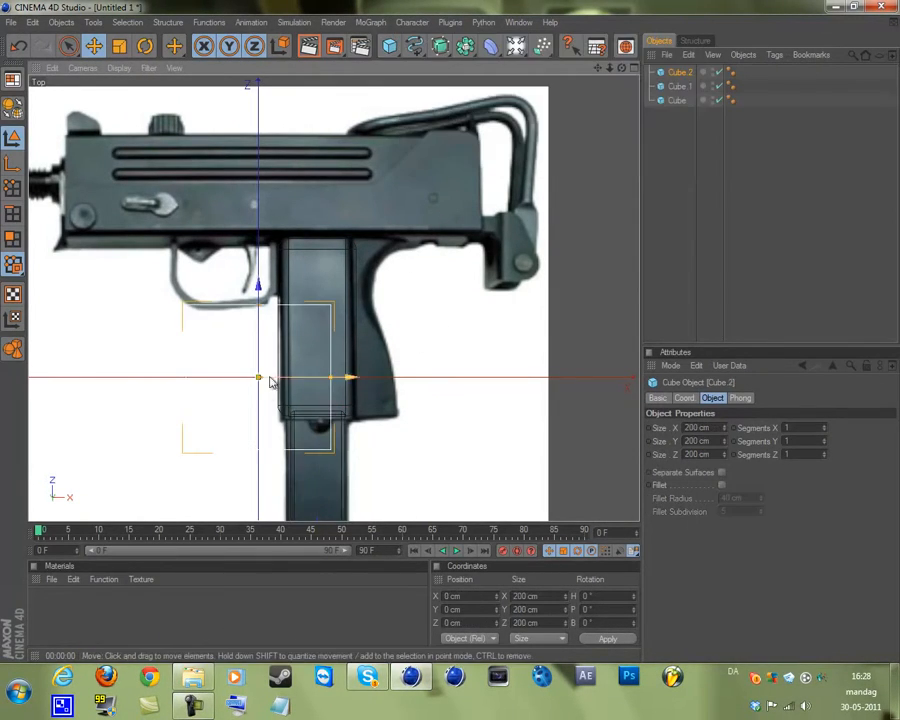
left_click_drag(274, 375, 452, 336)
left_click_drag(396, 330, 418, 329)
left_click_drag(377, 268, 372, 238)
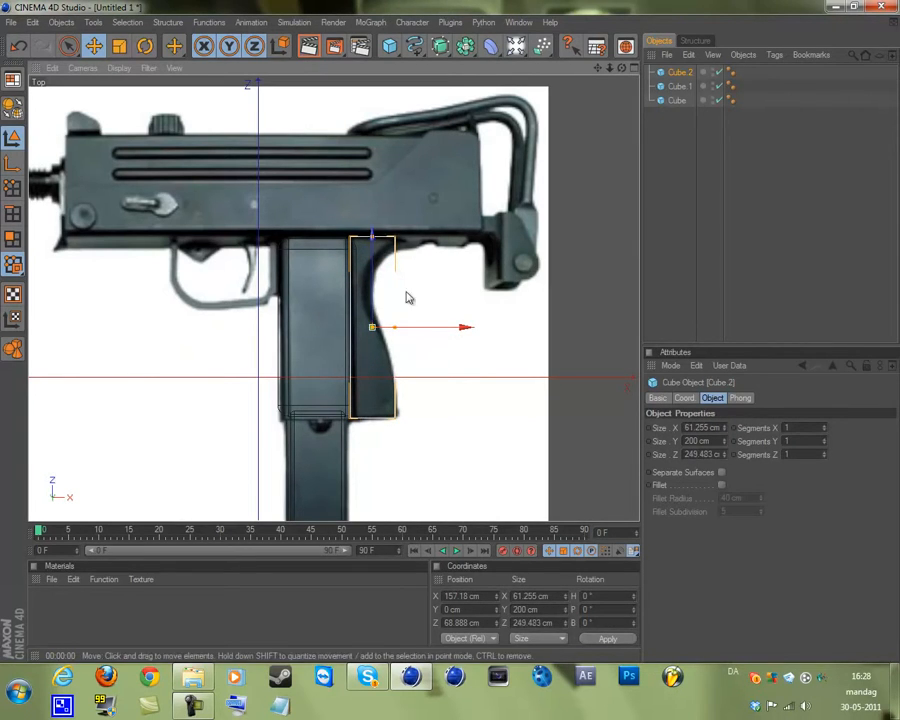
left_click_drag(454, 333, 429, 330)
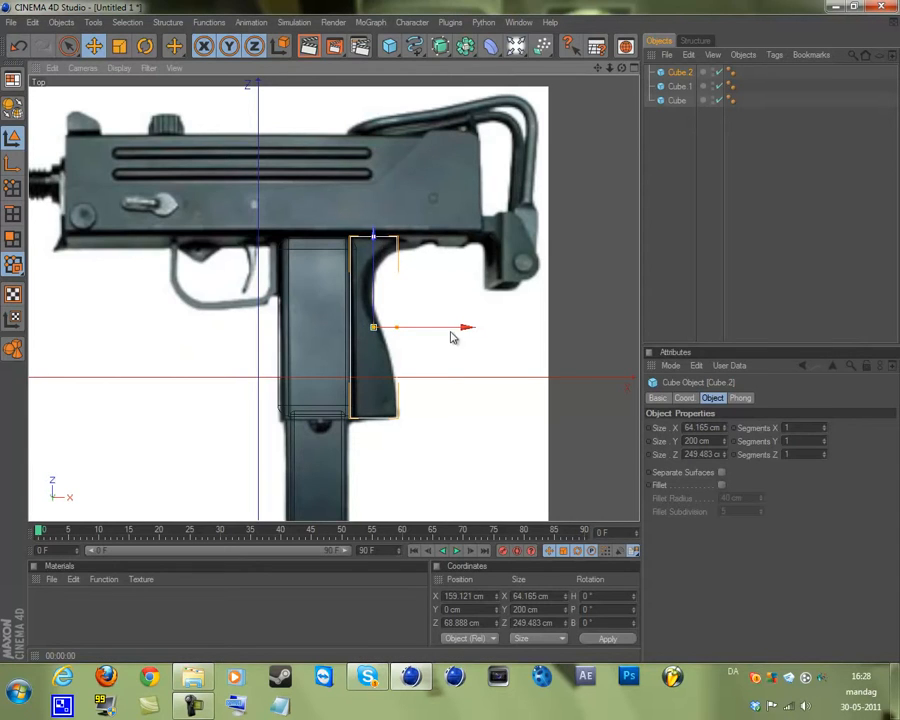
left_click_drag(373, 234, 373, 239)
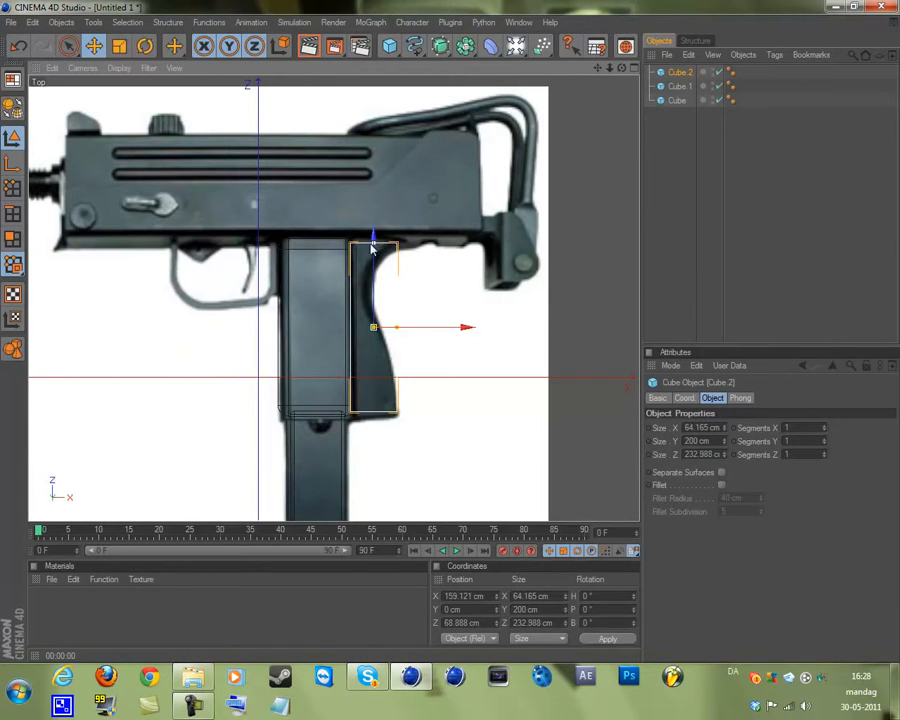
Rename the filleted magazine-housing cube as Handle.
left_click(679, 86)
double_click(679, 100)
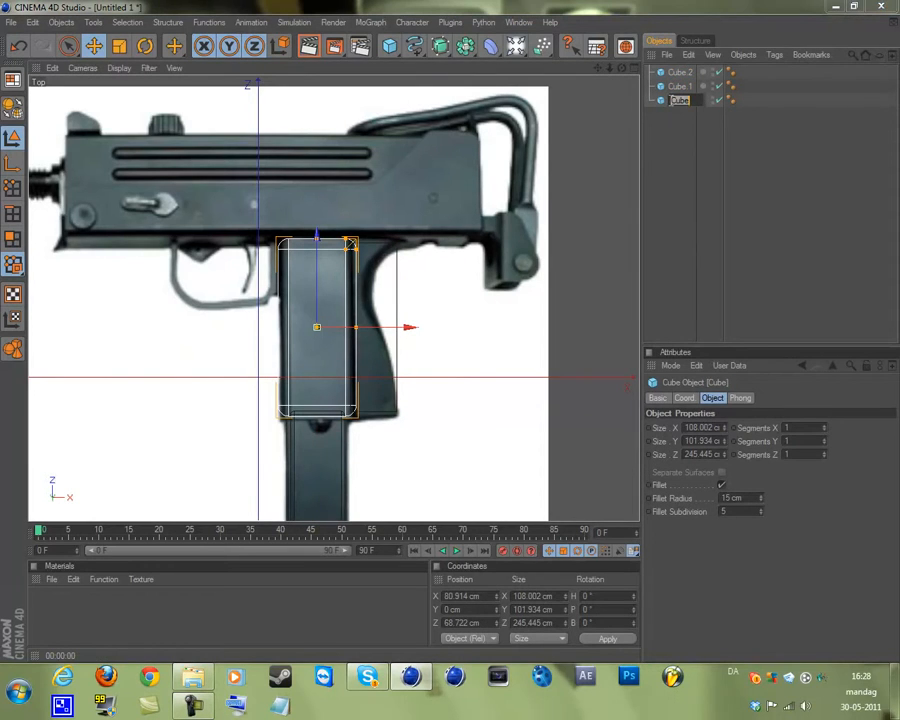
type("Handle")
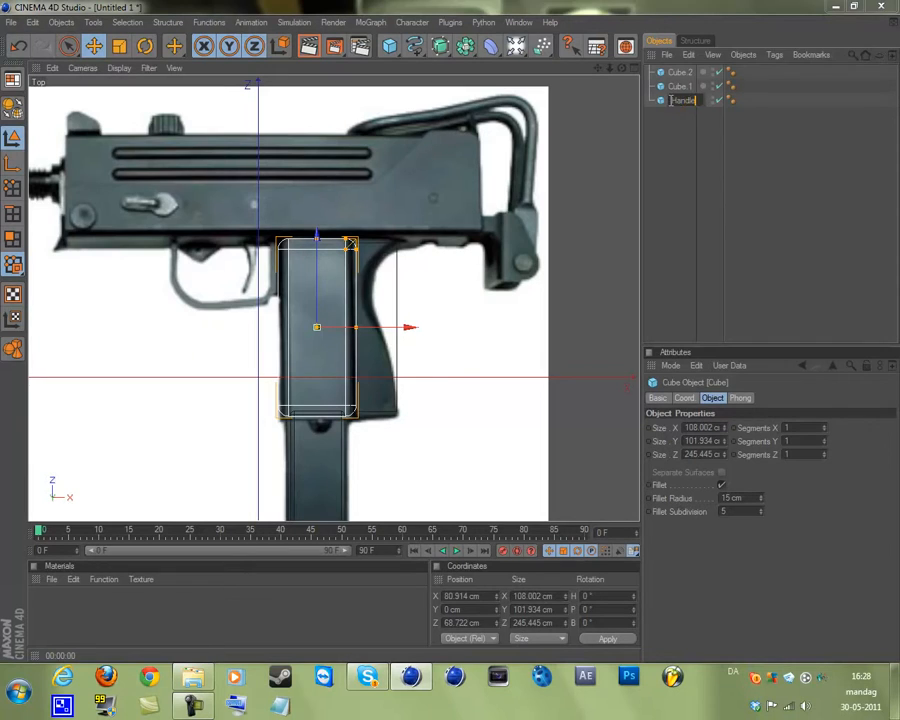
key("Return")
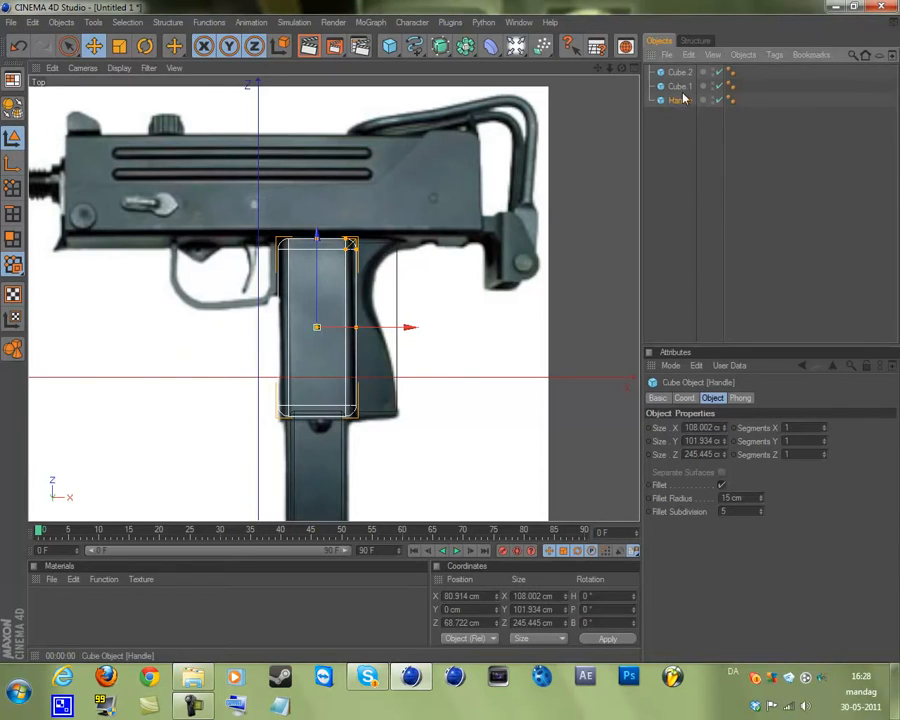
Rename the magazine cube as Magazine and shorten its name to Mag.
double_click(680, 86)
type("Magazine")
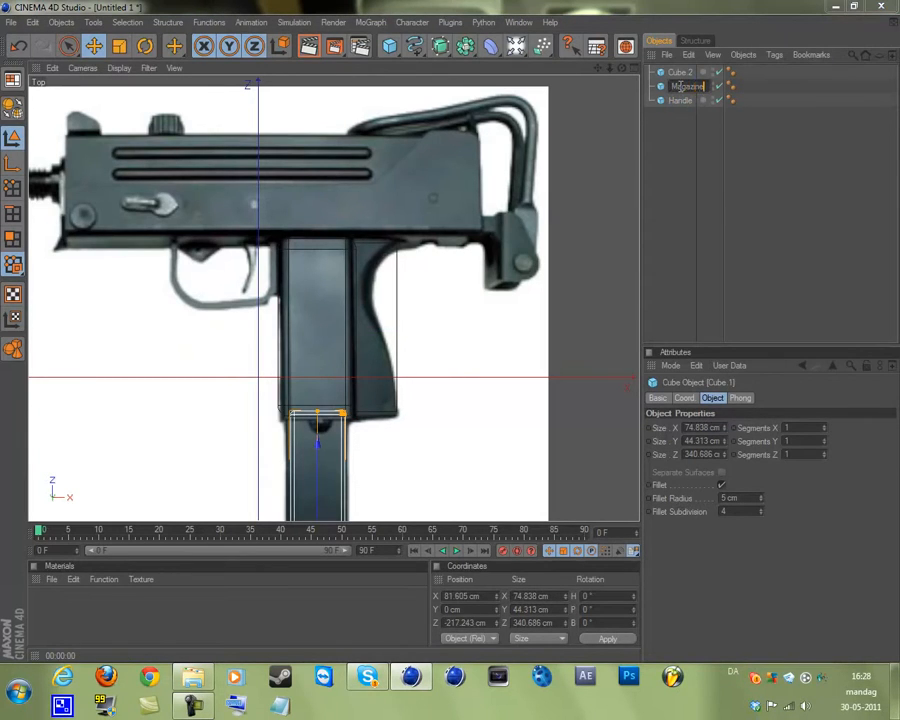
key("Return")
double_click(696, 88)
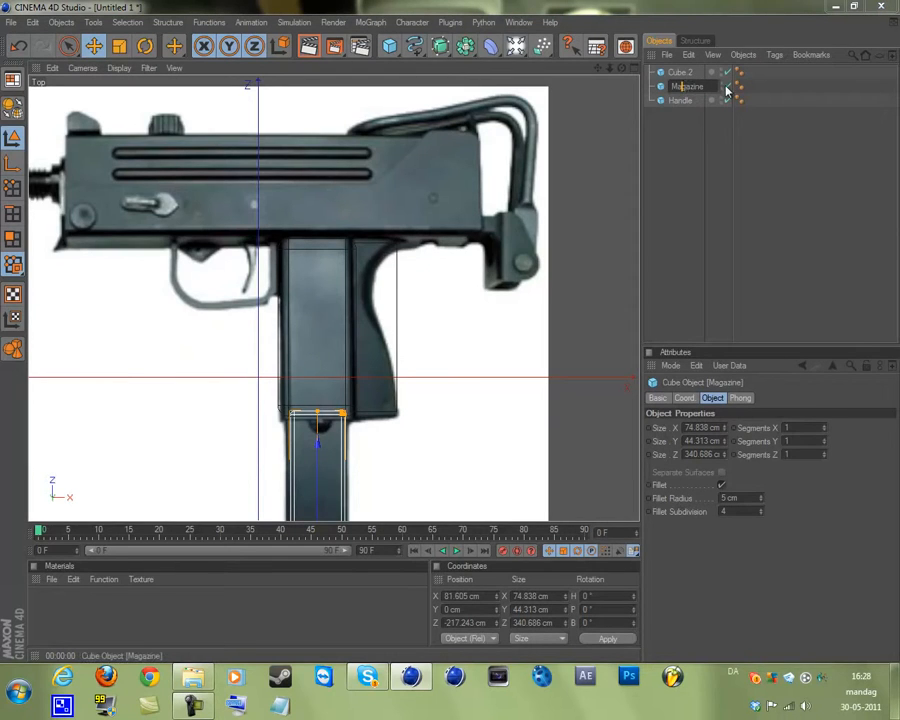
key("Delete")
key("Delete")
type("g")
key("Return")
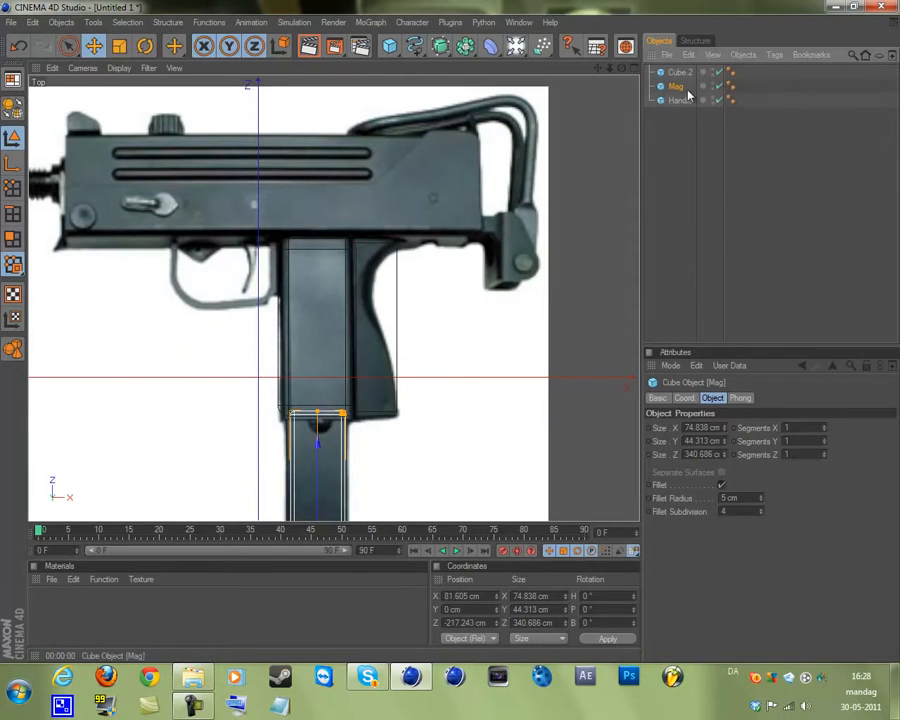
Rename the cube over the rear grip as Back handle.
double_click(681, 72)
type("Ba")
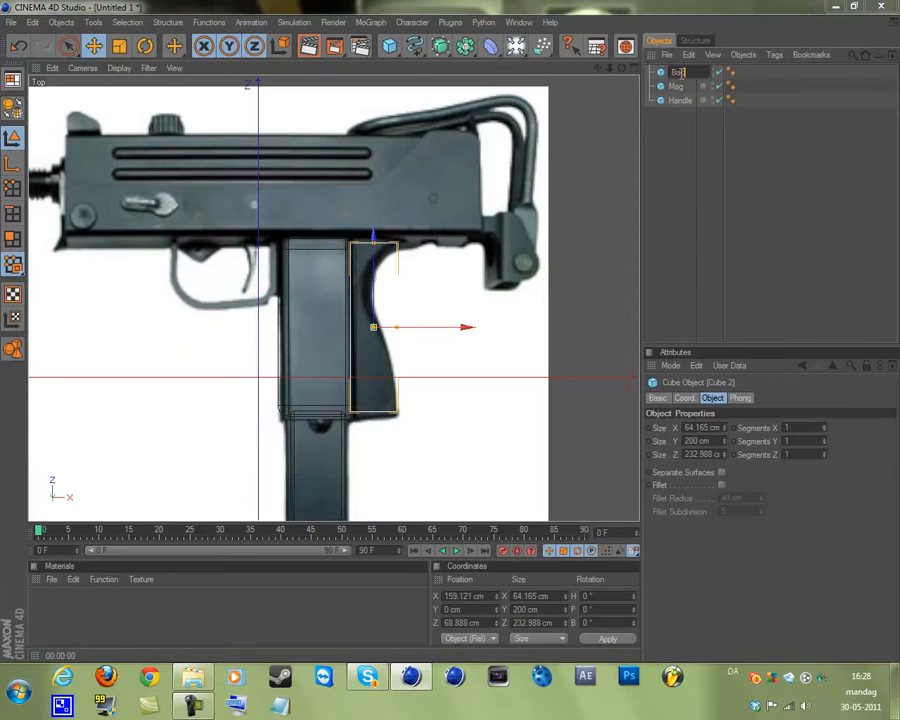
type("ck handle")
key("Return")
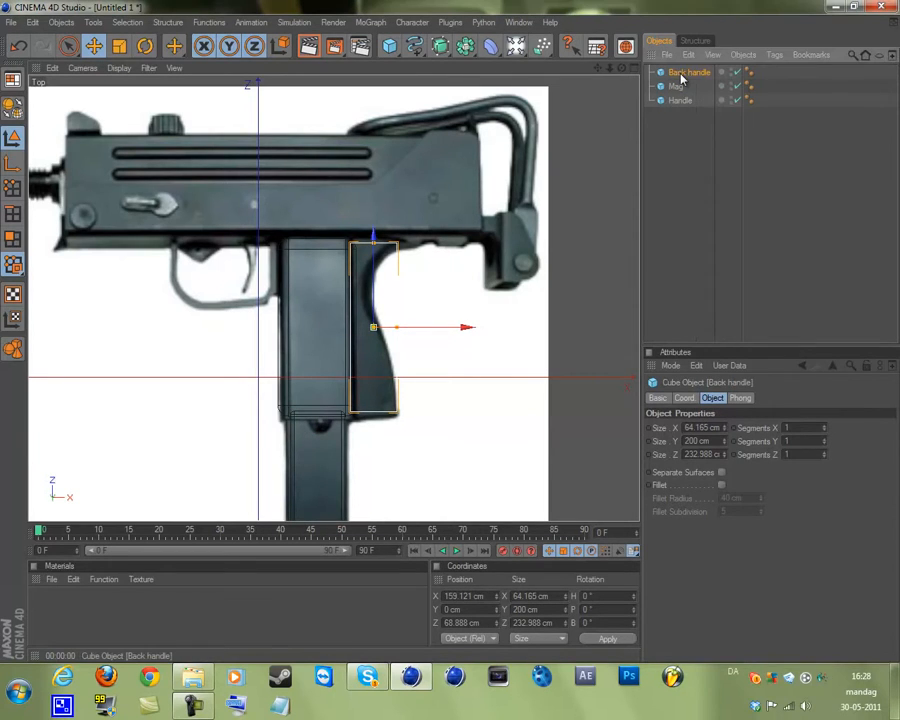
Try nesting Back handle under Handle to move both together, and take it back out to the top level of the hierarchy.
mouse_move(690, 78)
left_mouse_down()
mouse_move(685, 114)
mouse_move(671, 121)
mouse_move(690, 88)
left_mouse_up()
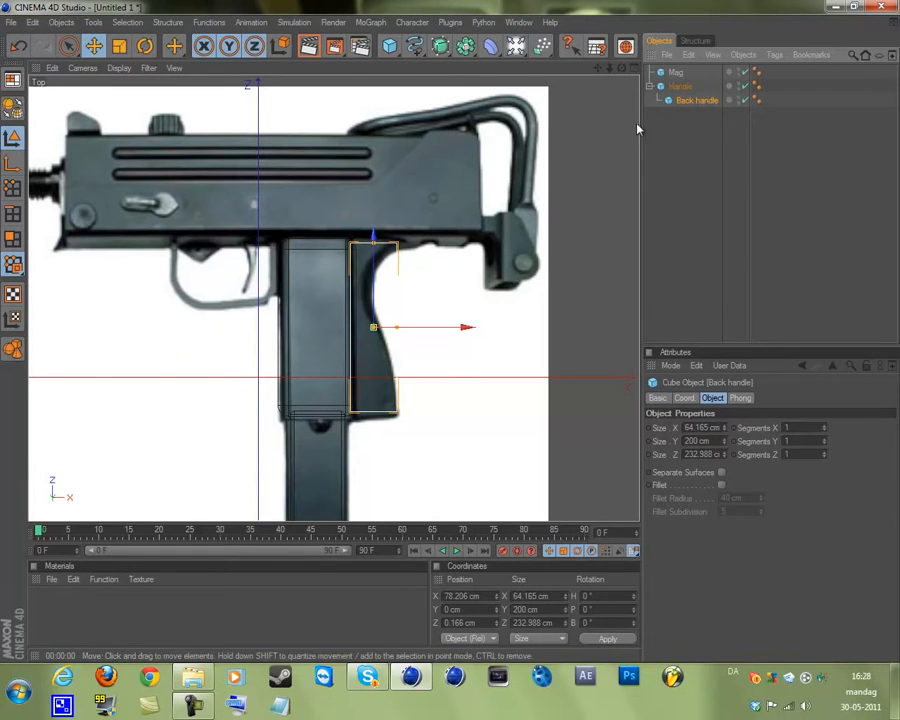
left_click(678, 88)
left_click_drag(438, 386, 451, 333)
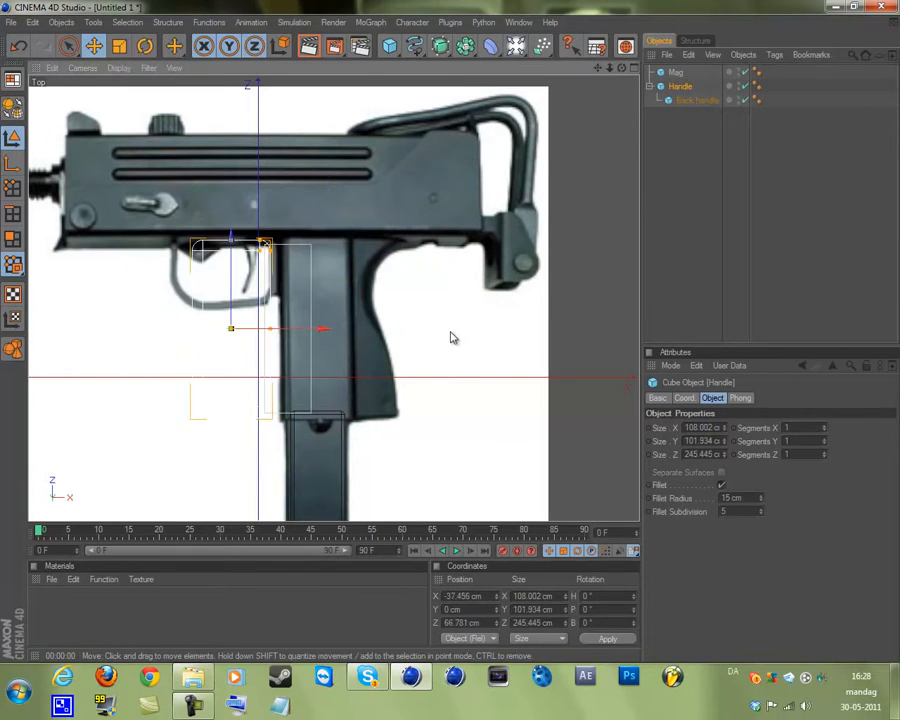
key("ctrl+z")
left_click(689, 101)
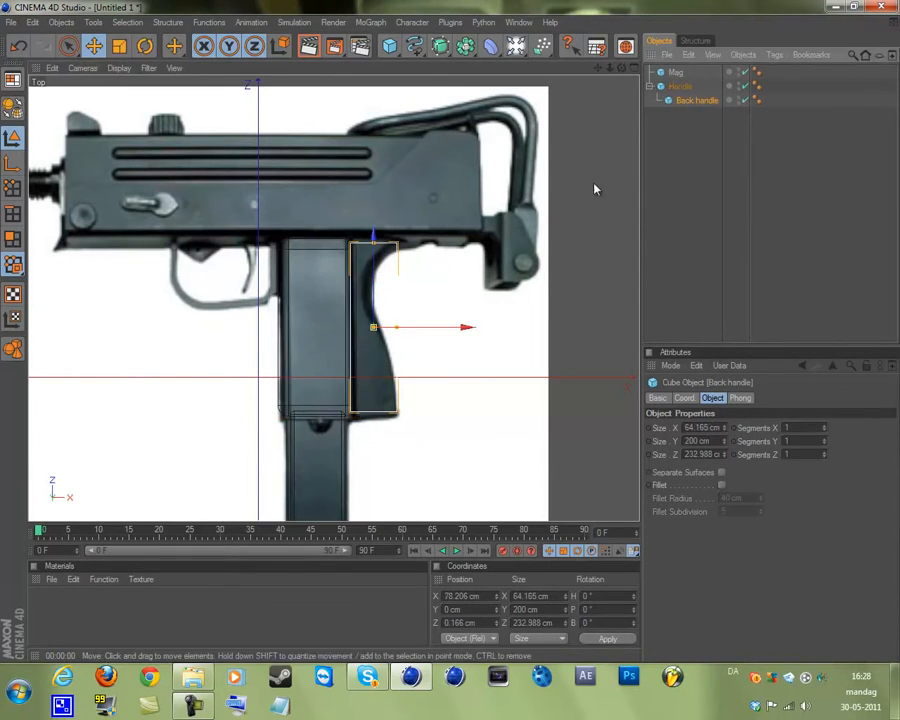
left_click_drag(676, 73, 685, 103)
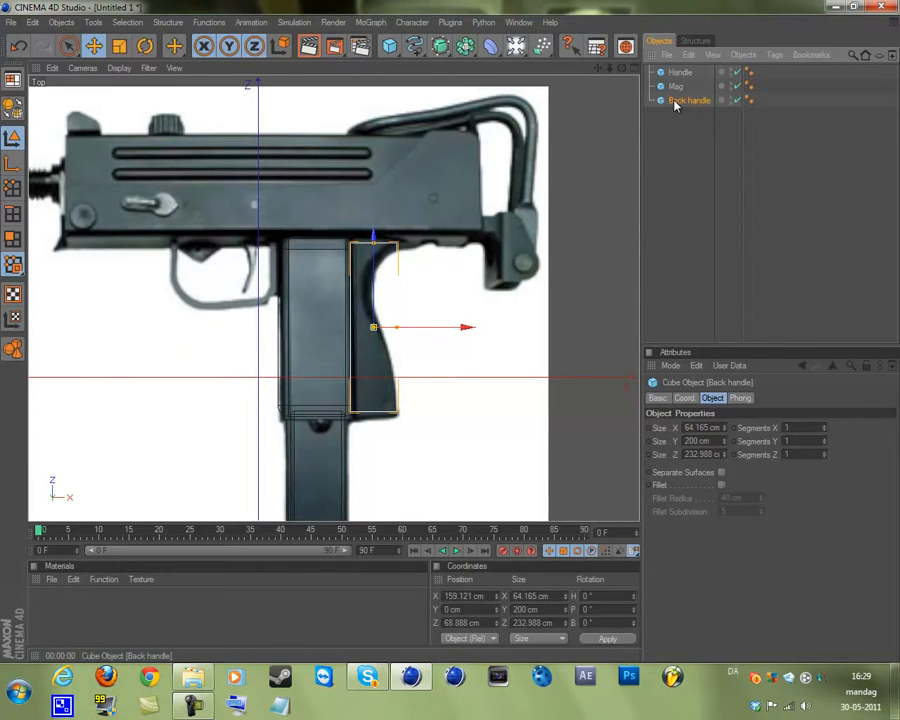
Reduce the Back handle cube's Y size to about 67 cm in the Perspective view.
key("F1")
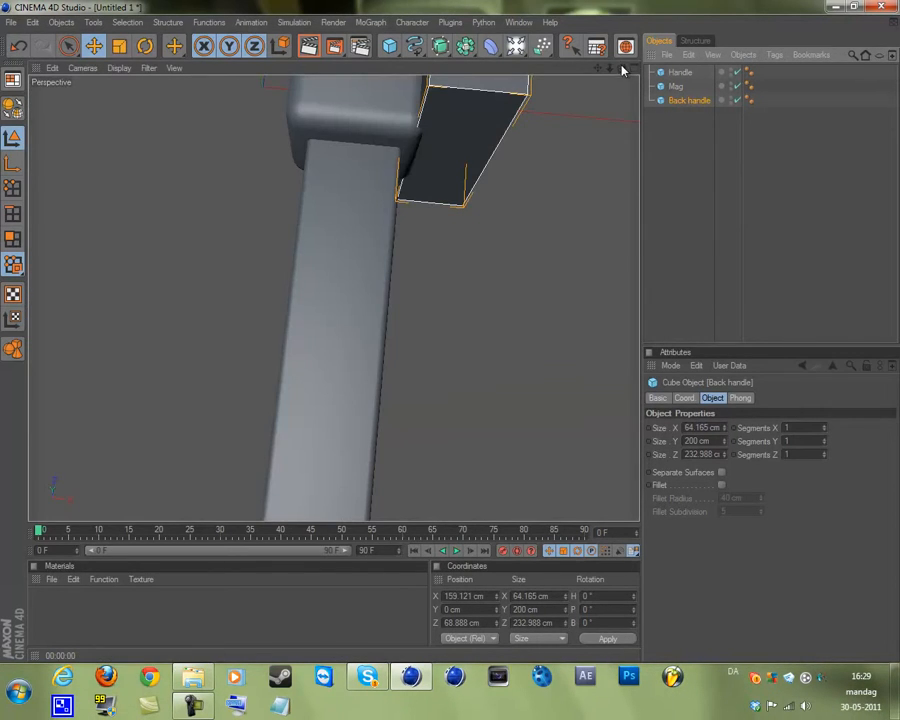
left_click_drag(622, 68, 461, 338)
left_click_drag(599, 67, 452, 332)
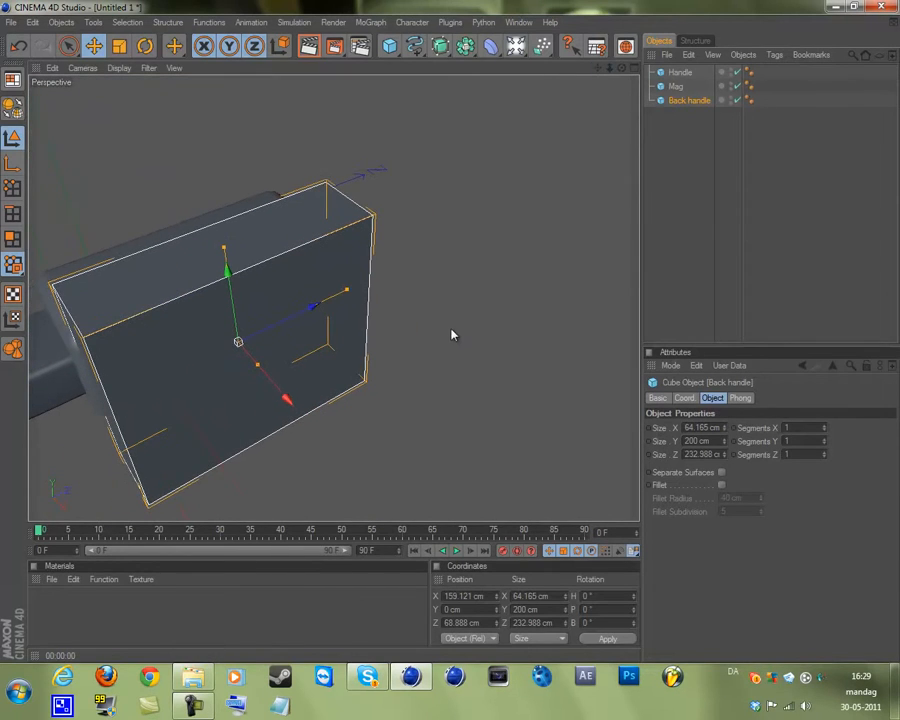
mouse_move(235, 245)
left_mouse_down()
mouse_move(454, 346)
mouse_move(235, 237)
left_mouse_up()
left_click_drag(621, 68, 450, 328)
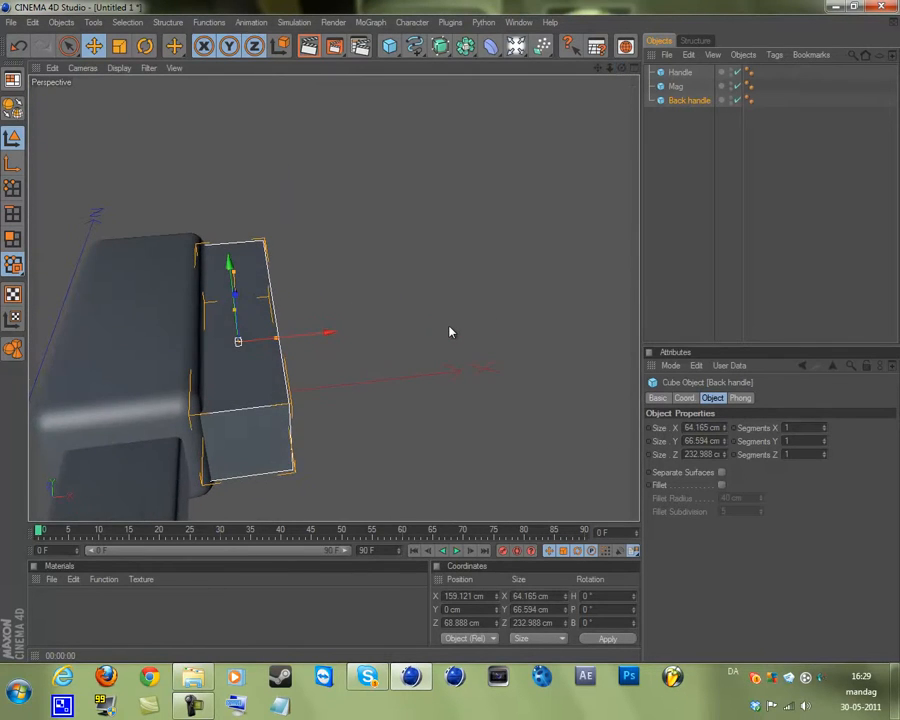
Try a fillet on the Back handle cube with a radius of 7 cm raised to 10 cm, and switch the fillet off again.
key("F2")
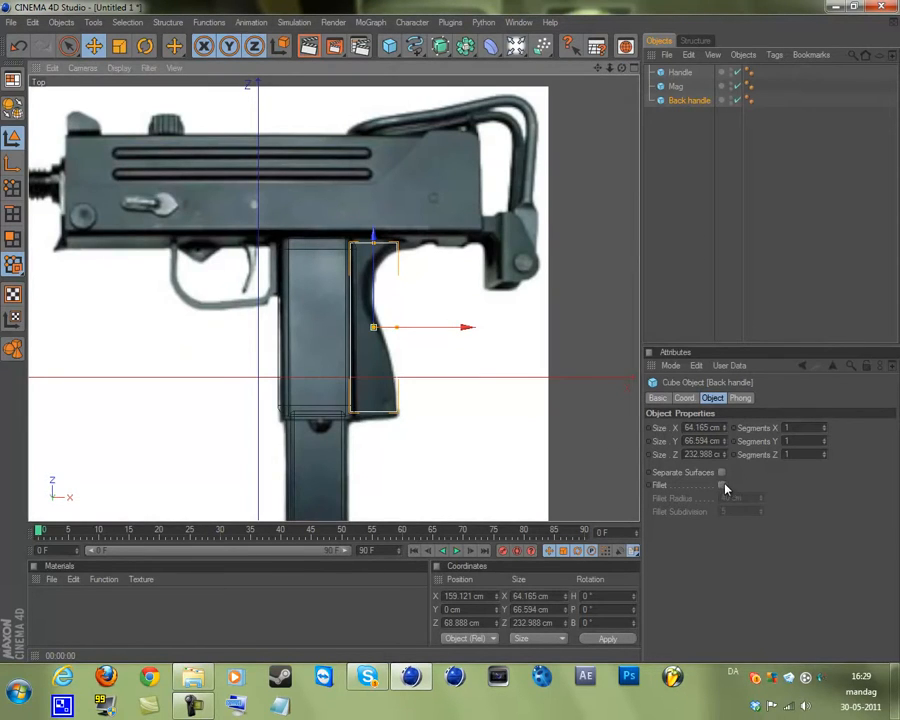
left_click(722, 485)
left_click(724, 497)
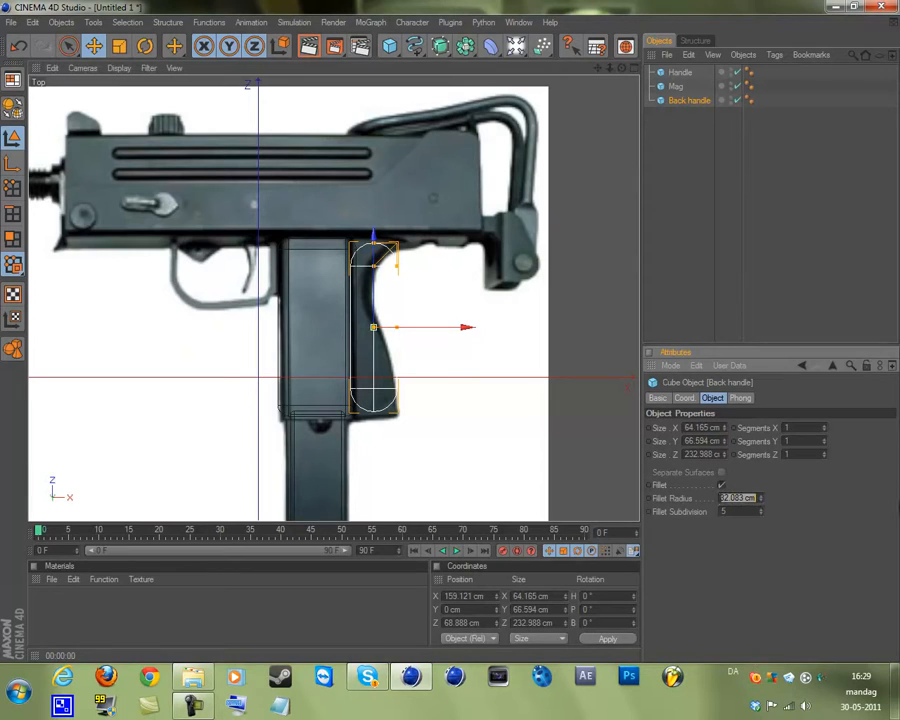
type("7")
key("Return")
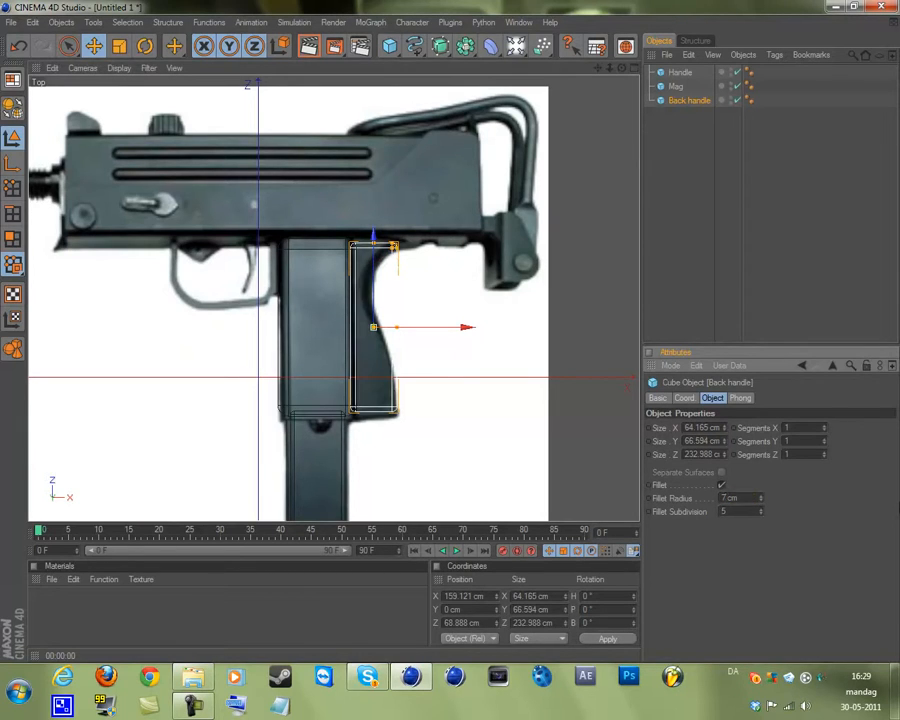
left_click(760, 496)
left_click(760, 496)
left_click(760, 496)
key("F1")
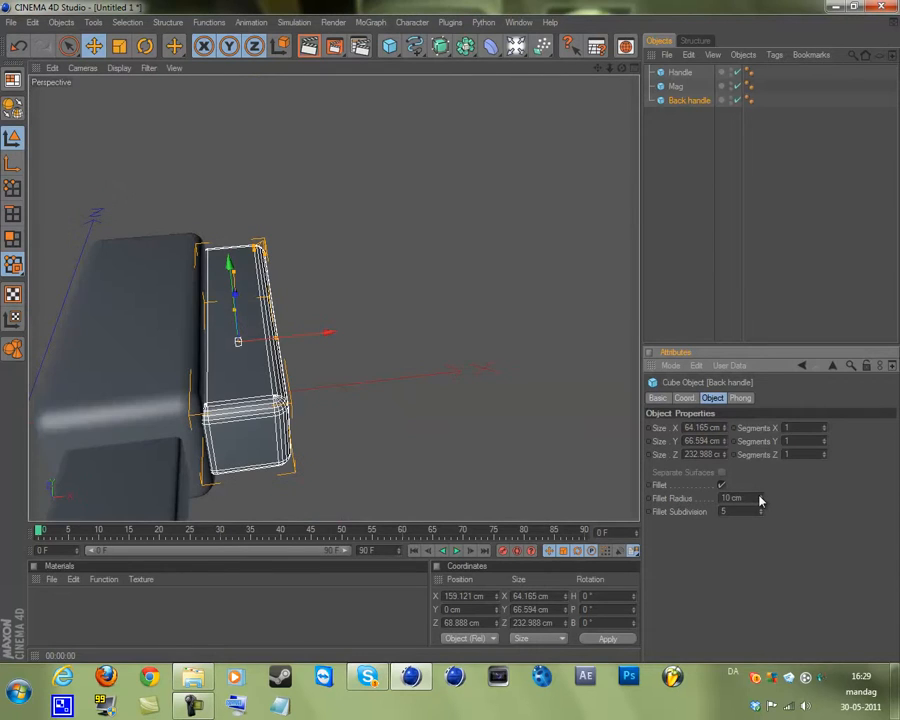
left_click(687, 101)
left_click(721, 485)
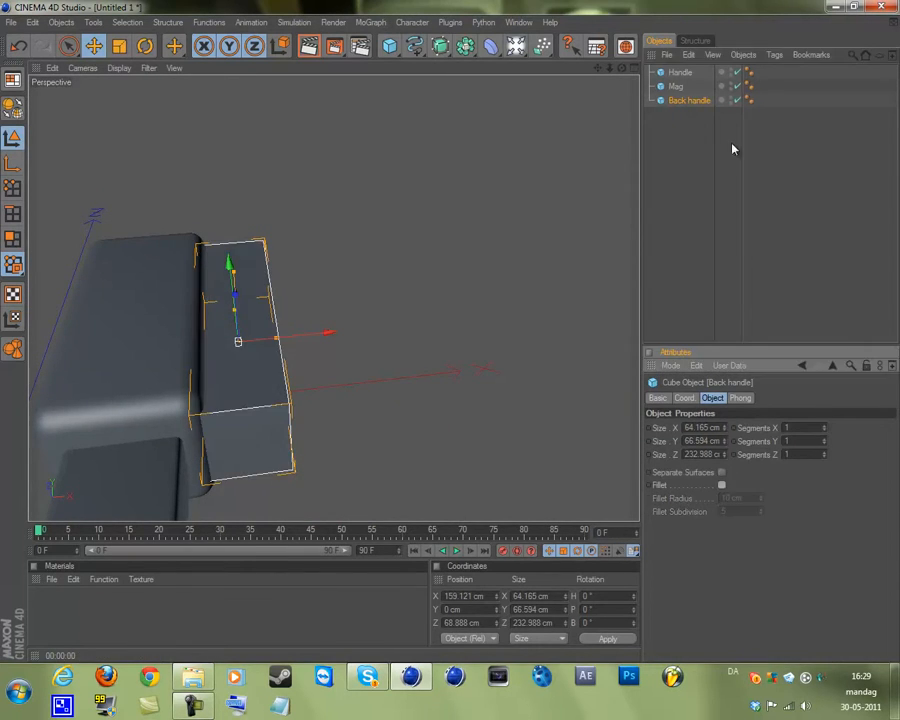
Add a HyperNURBS object and place the Back handle cube inside it as its child.
left_click_drag(622, 68, 448, 352)
left_click(434, 41)
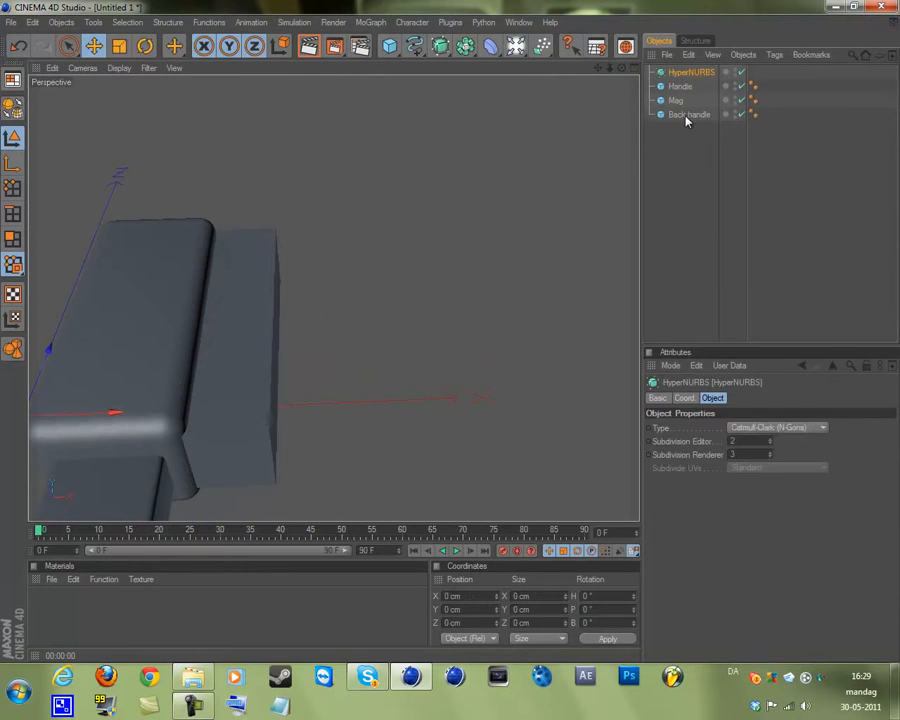
left_click_drag(668, 72, 683, 116)
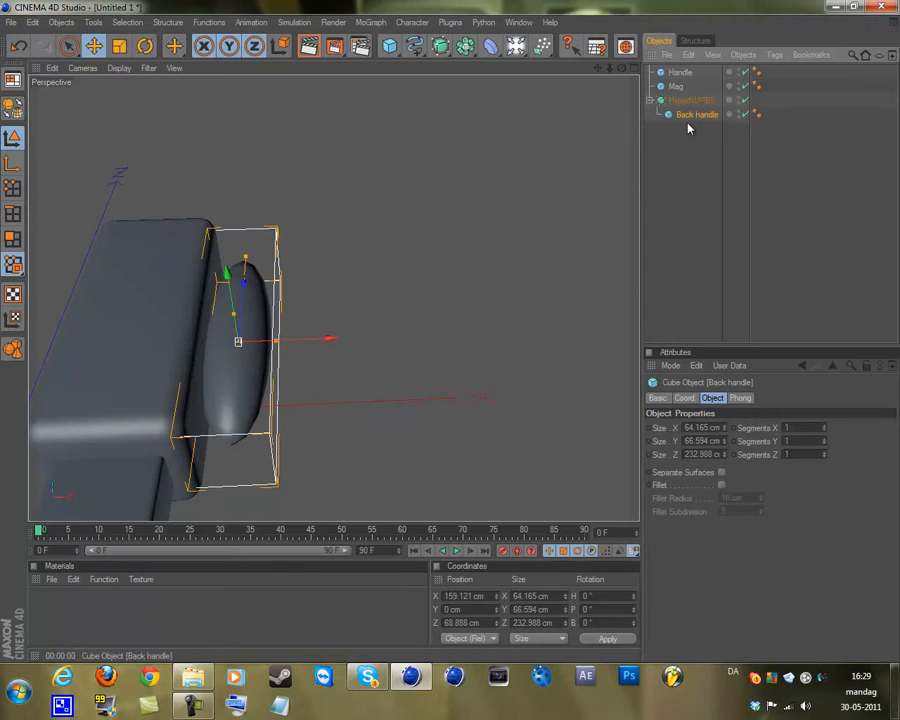
Set the Back handle cube's segments to 3 in X and 3 in Y.
left_click(824, 427)
left_click(824, 427)
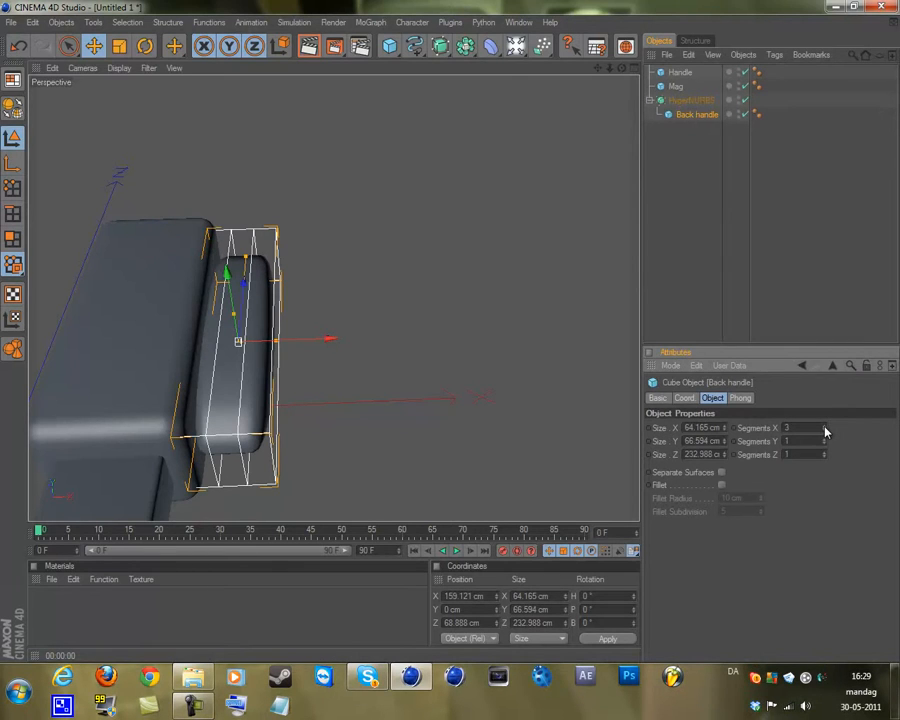
left_click(824, 439)
left_click(824, 439)
Try a finer Z segmentation on the Back handle cube, such as 8 segments, and reset it to 1.
left_click(824, 452)
left_click(824, 452)
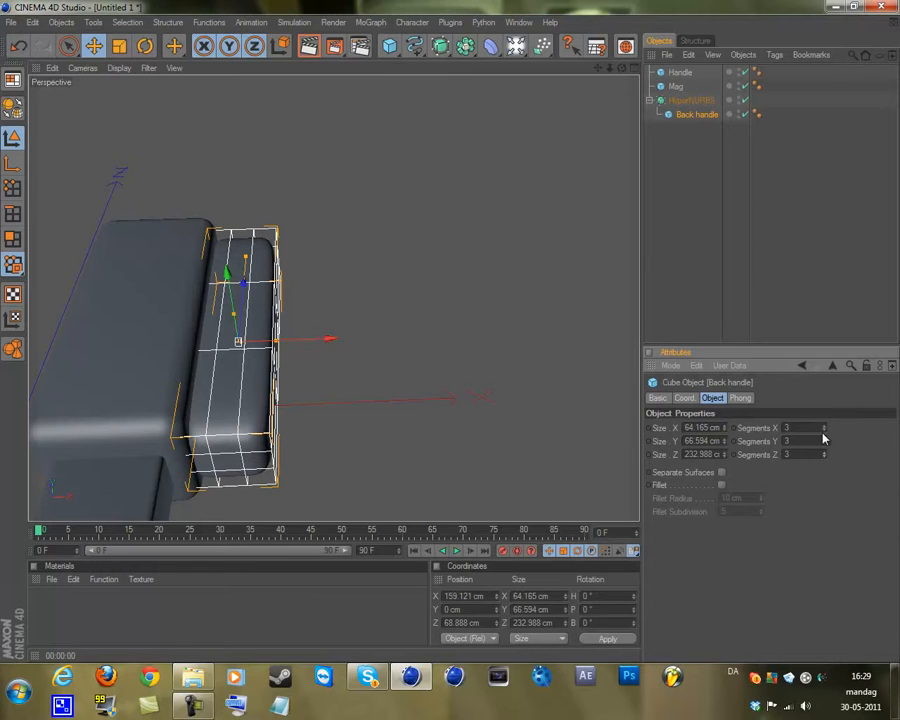
left_click(824, 452)
left_click(824, 452)
left_click(824, 452)
left_click(824, 452)
left_click(824, 452)
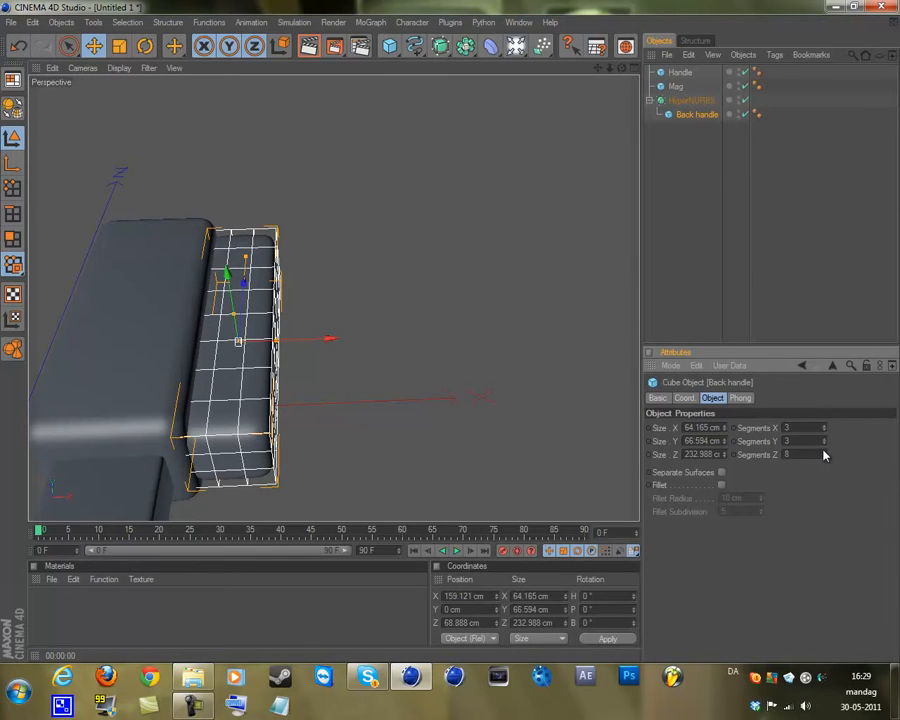
left_click(823, 454)
left_click(823, 454)
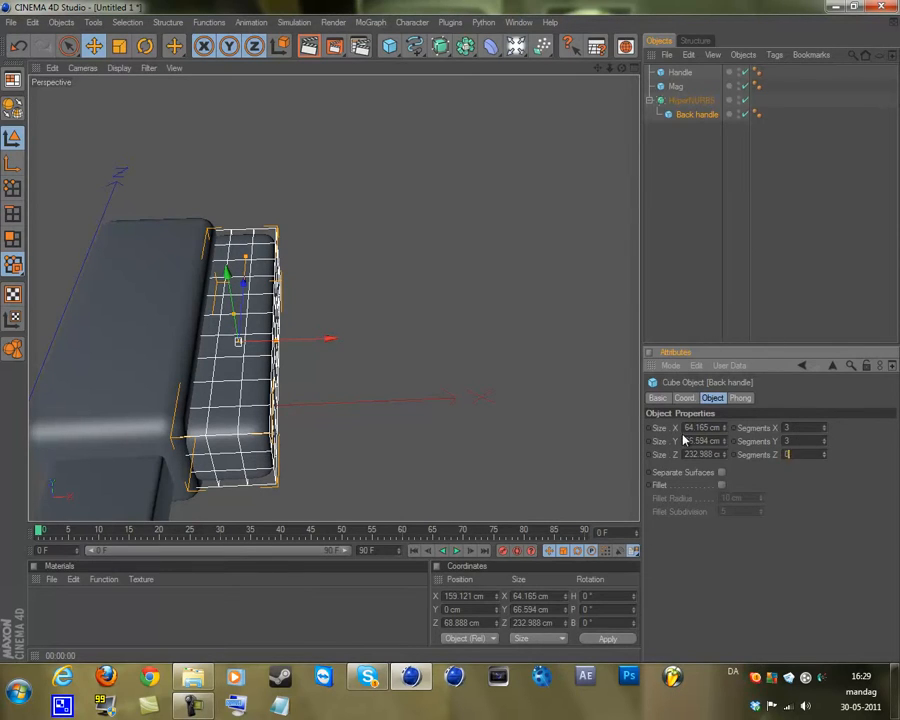
key("Return")
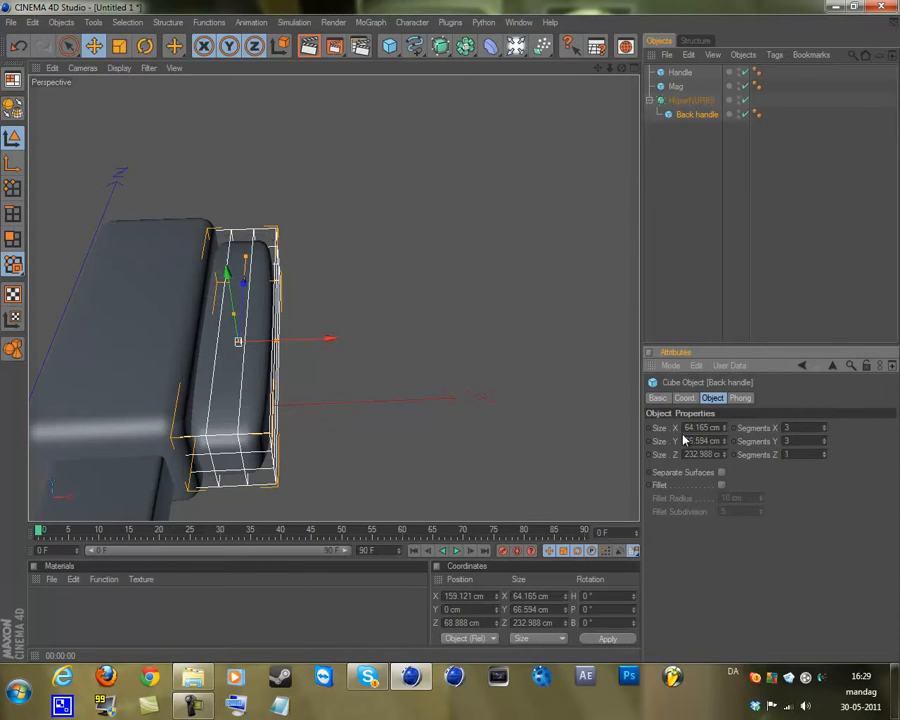
Set the Back handle cube's segments to 5 in X, 6 in Y and 1 in Z.
left_click(824, 440)
left_click(824, 431)
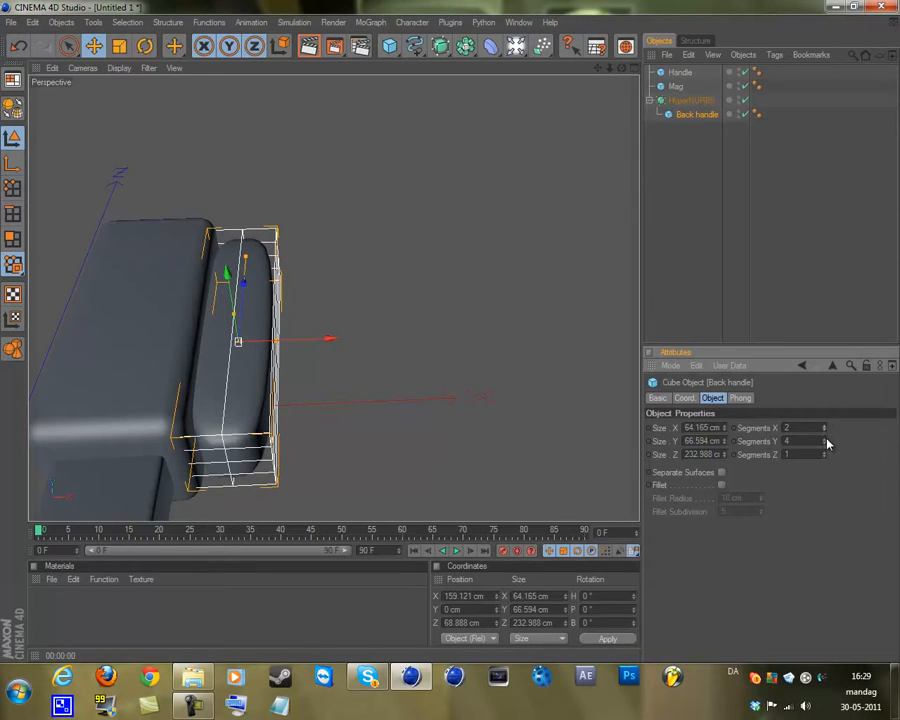
left_click(823, 438)
left_click(823, 438)
left_click(825, 426)
left_click(825, 426)
left_click(825, 426)
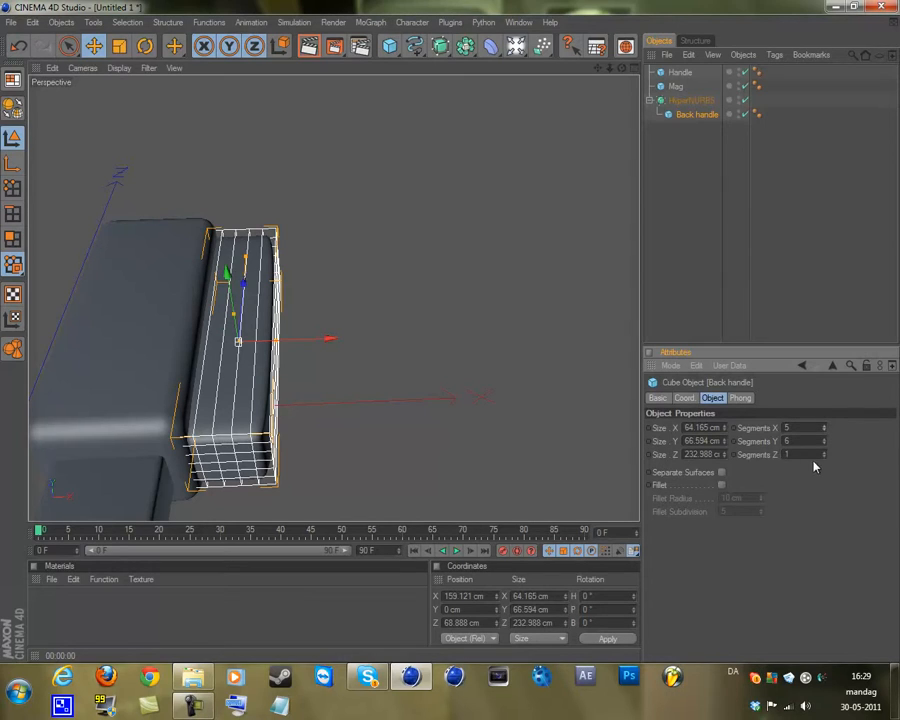
type("1")
key("Return")
Compare the smoothed Back handle with the reference grip's curved outline up close in the Top view.
key("F2")
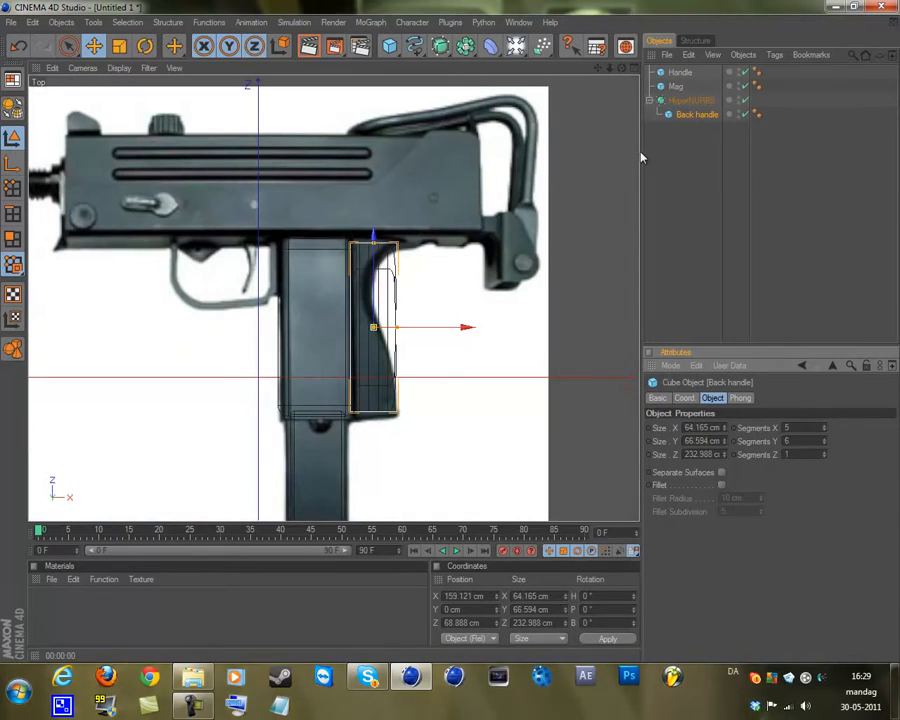
left_click_drag(597, 68, 578, 61)
left_click_drag(450, 329, 450, 319)
scroll(587, 87, "up", 3)
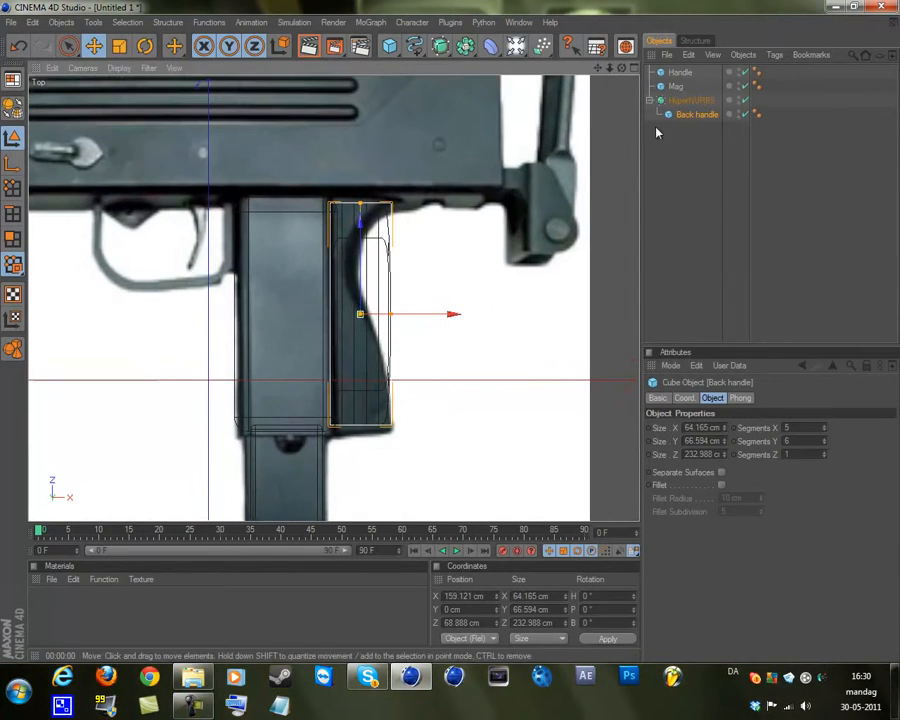
Convert the Back handle cube to an editable polygon object.
left_click(10, 111)
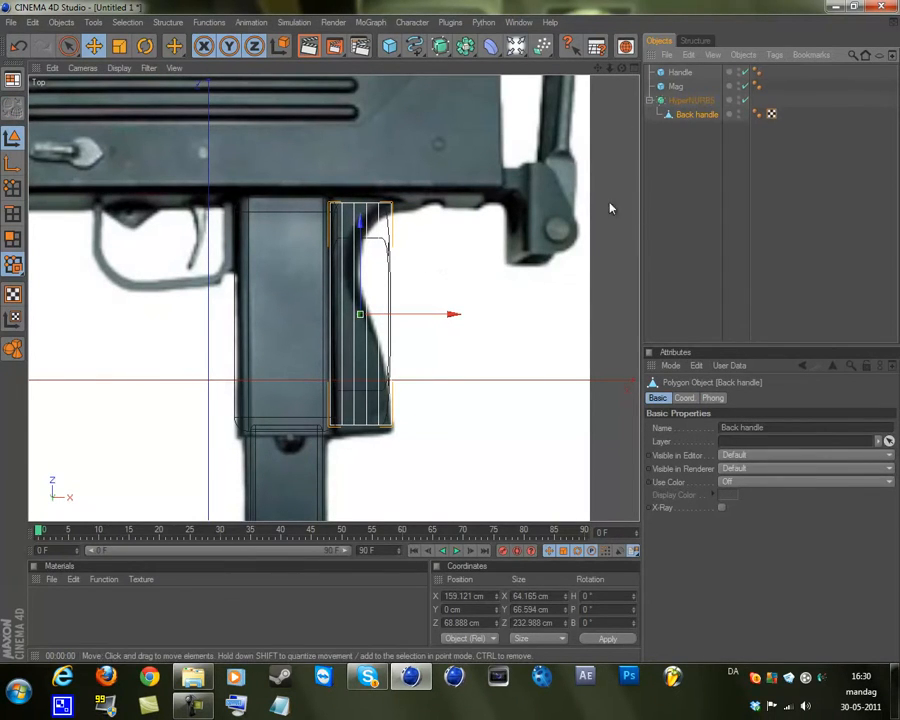
key("F1")
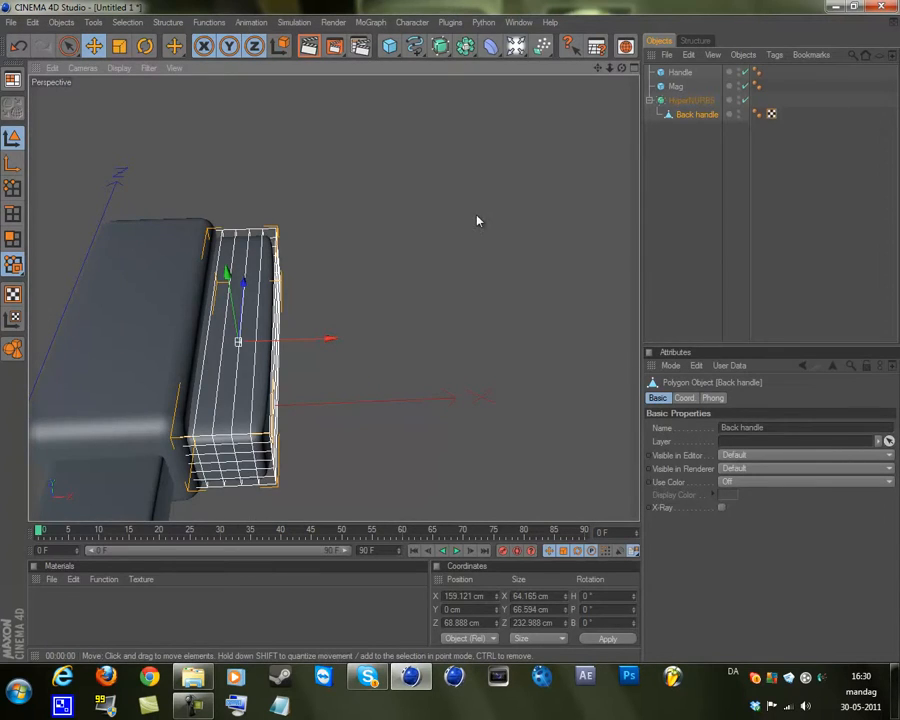
key("F2")
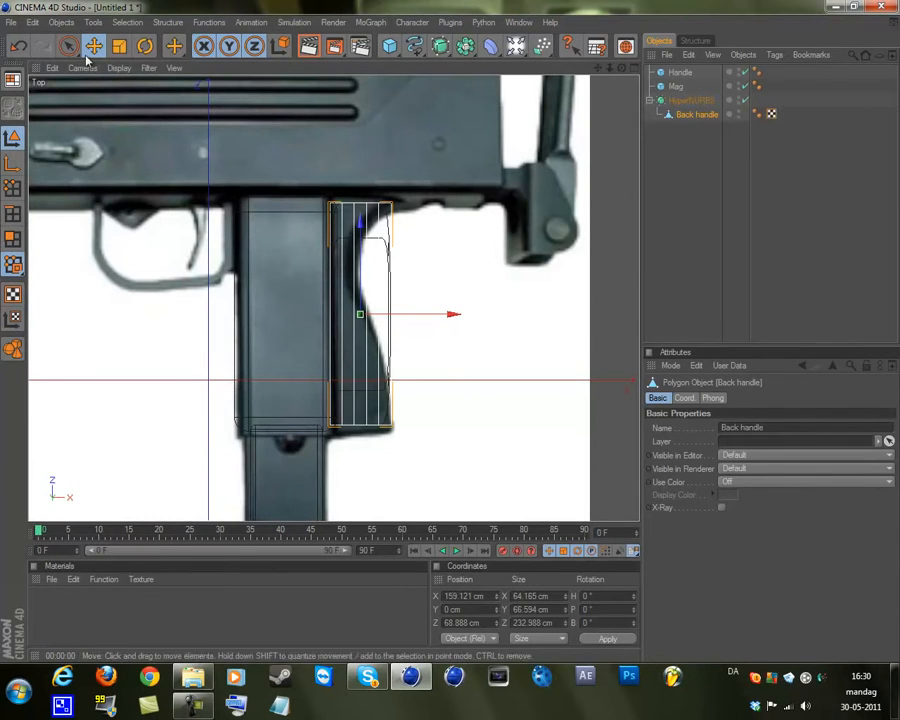
Put the Back handle in polygon editing mode and disable its HyperNURBS smoothing.
left_click_drag(64, 44, 119, 60)
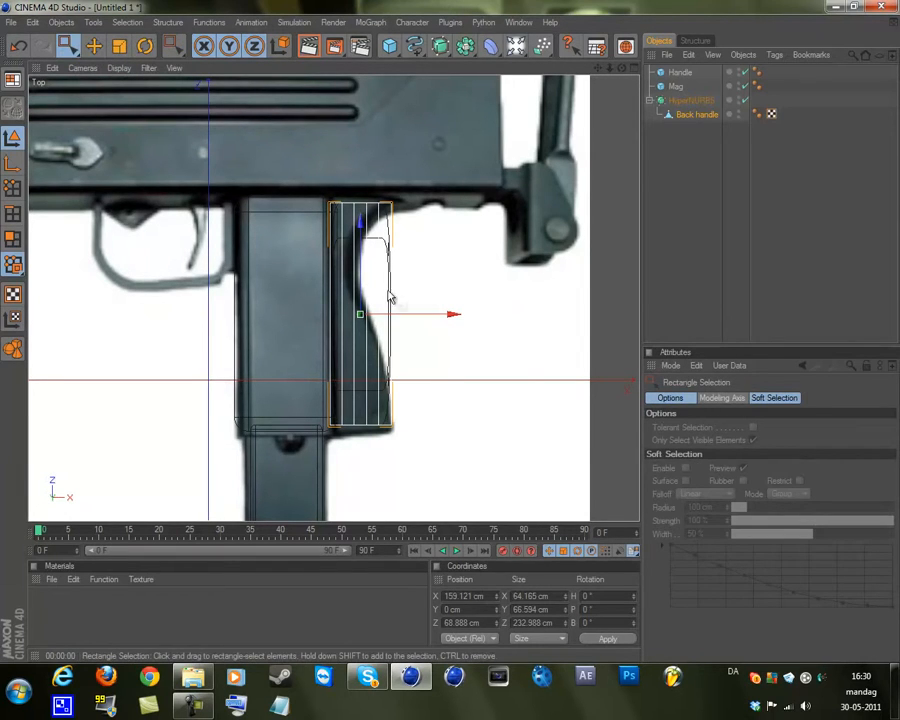
left_click(13, 188)
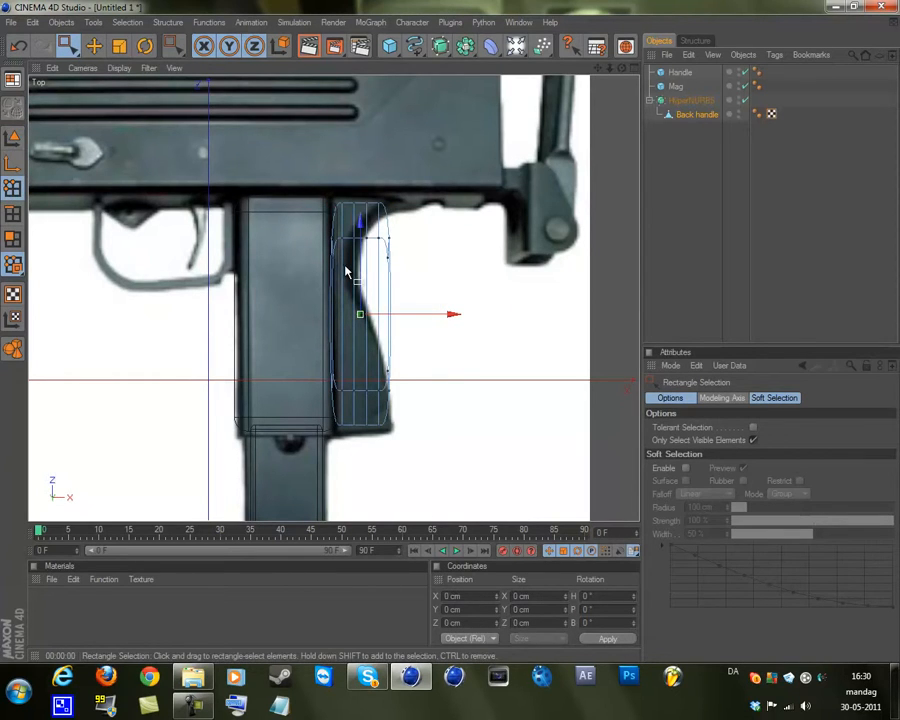
left_click(13, 240)
key("F1")
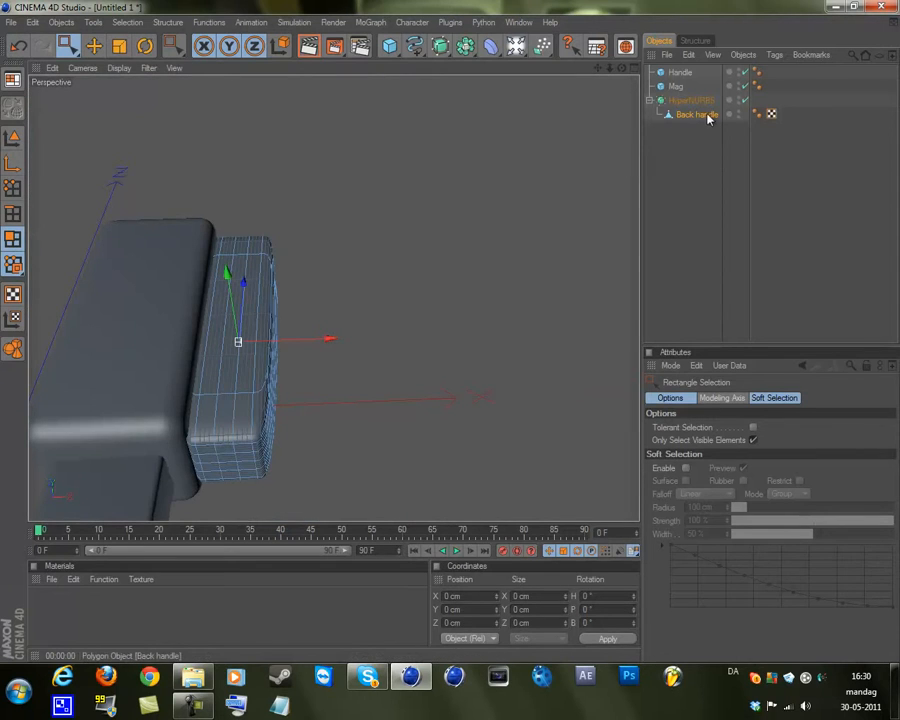
left_click(745, 101)
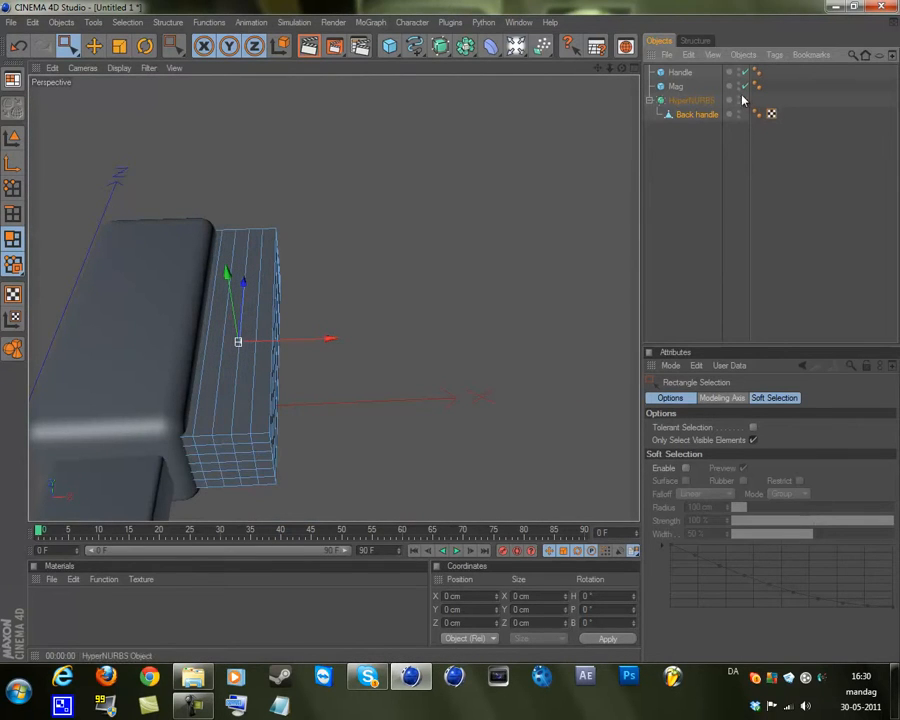
Try slicing the Back handle crosswise with six Line-mode Knife cuts along the reference grip's curve, undoing a stray slanted cut.
key("F2")
scroll(538, 181, "up", 3)
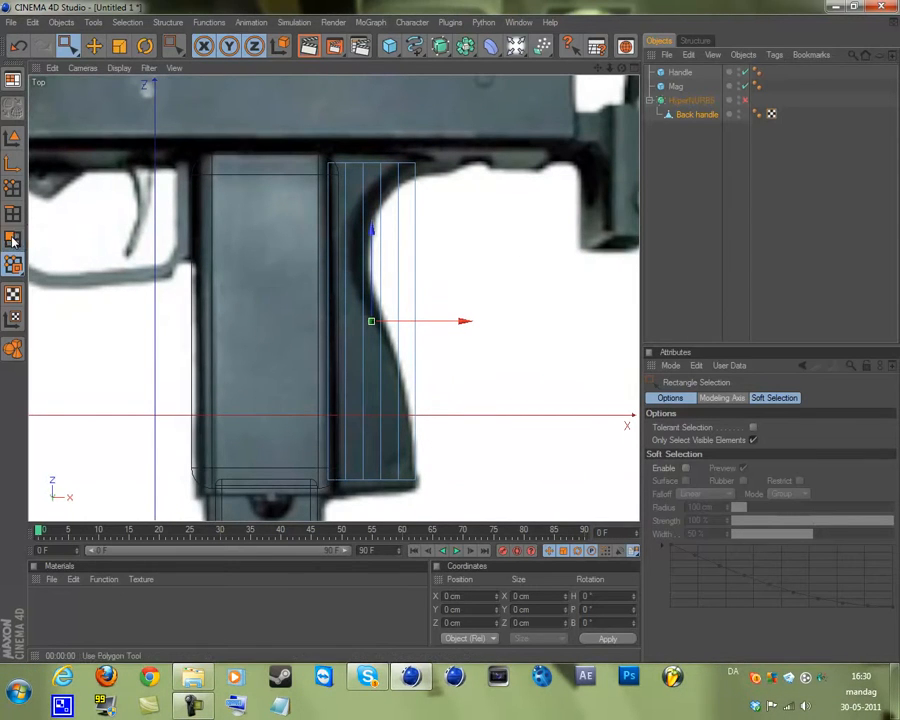
right_click(518, 270)
key("k")
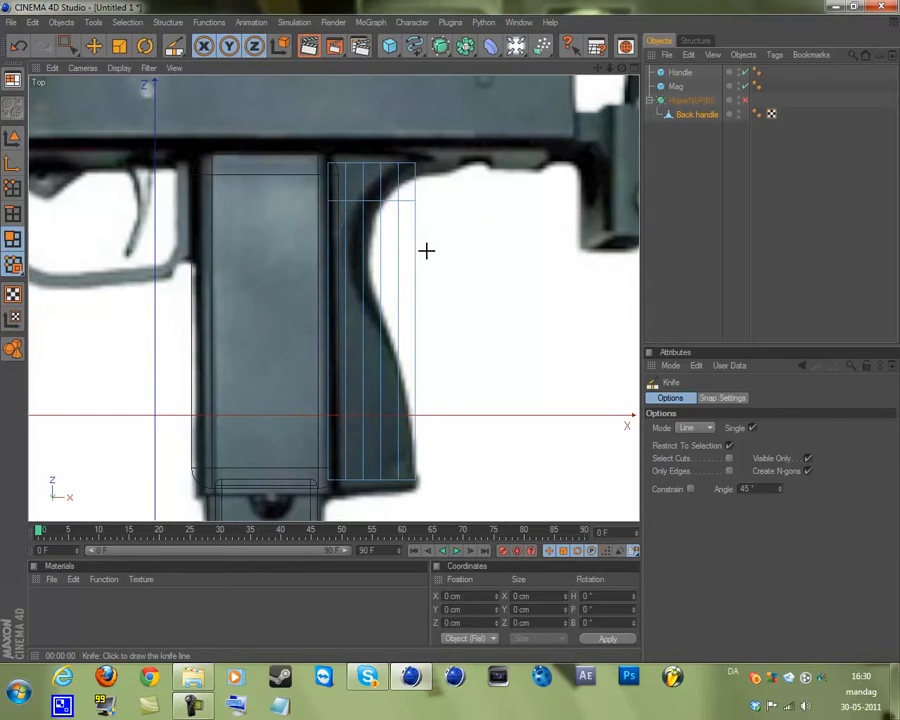
left_click_drag(426, 233, 311, 235)
left_click_drag(436, 228, 290, 227)
left_click_drag(431, 262, 301, 263)
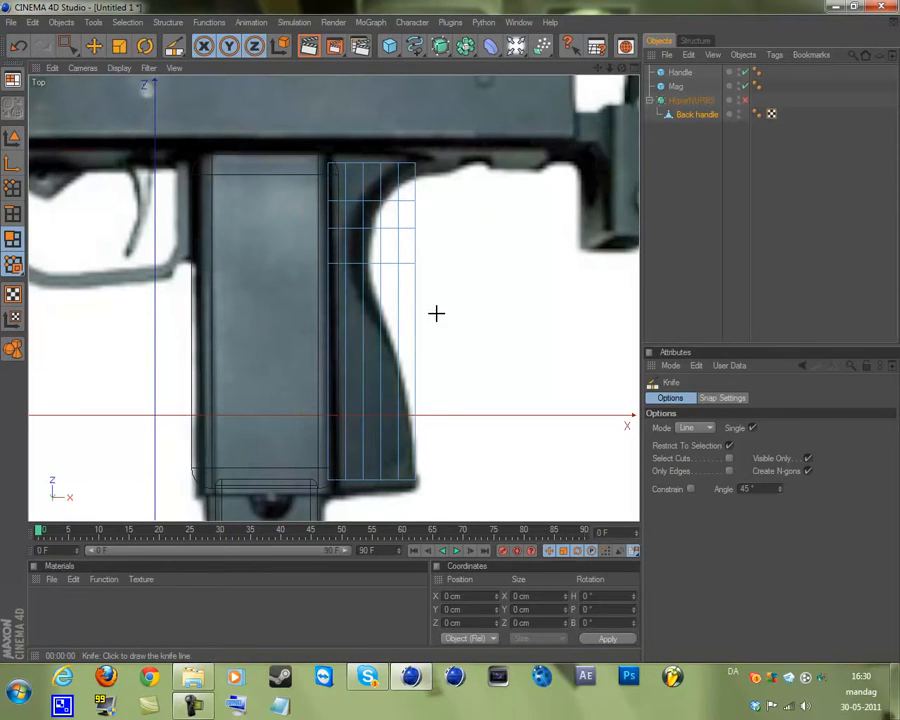
left_click_drag(381, 309, 303, 309)
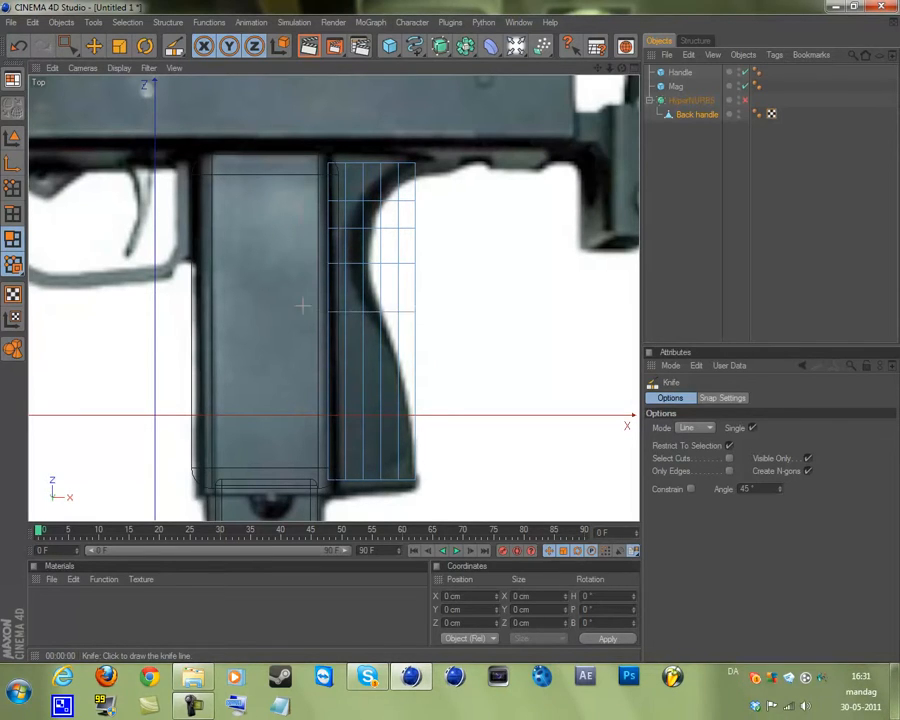
mouse_move(431, 347)
left_mouse_down()
mouse_move(307, 345)
mouse_move(348, 374)
mouse_move(437, 381)
mouse_move(289, 378)
left_mouse_up()
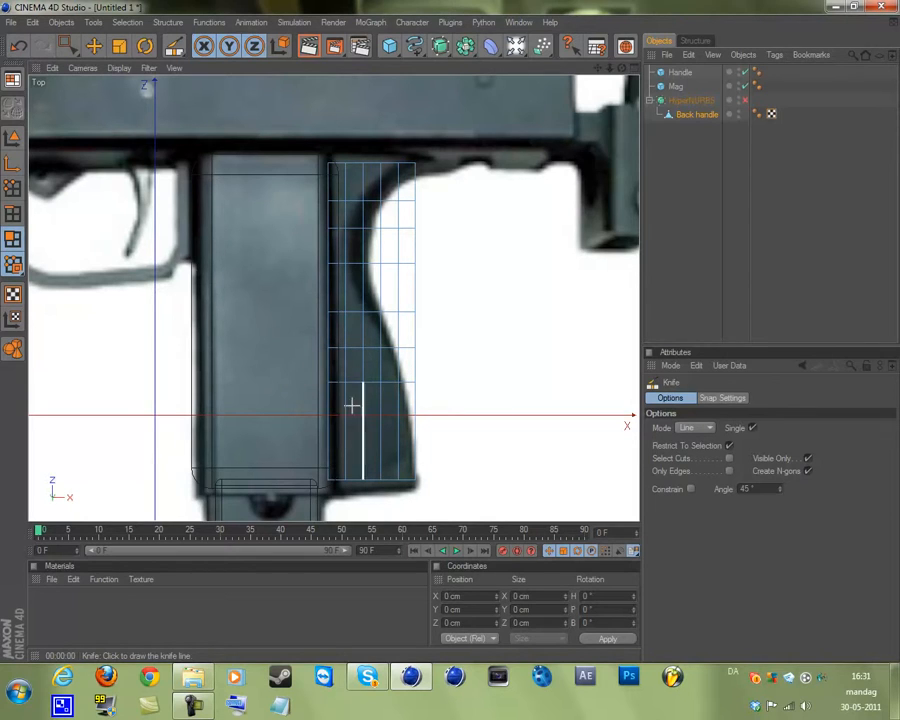
left_click_drag(352, 405, 331, 414)
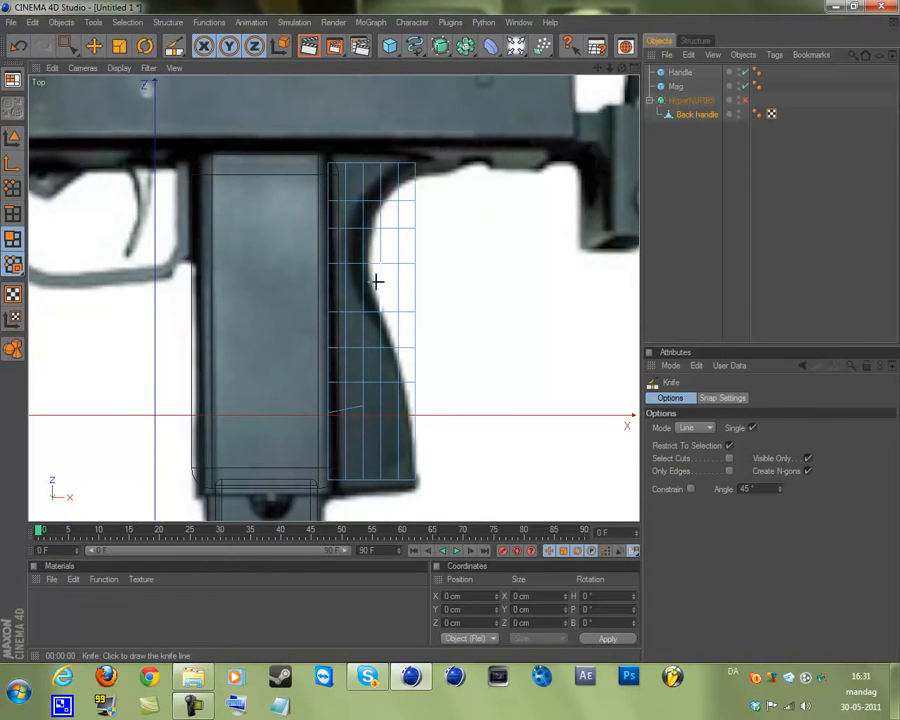
left_click(18, 47)
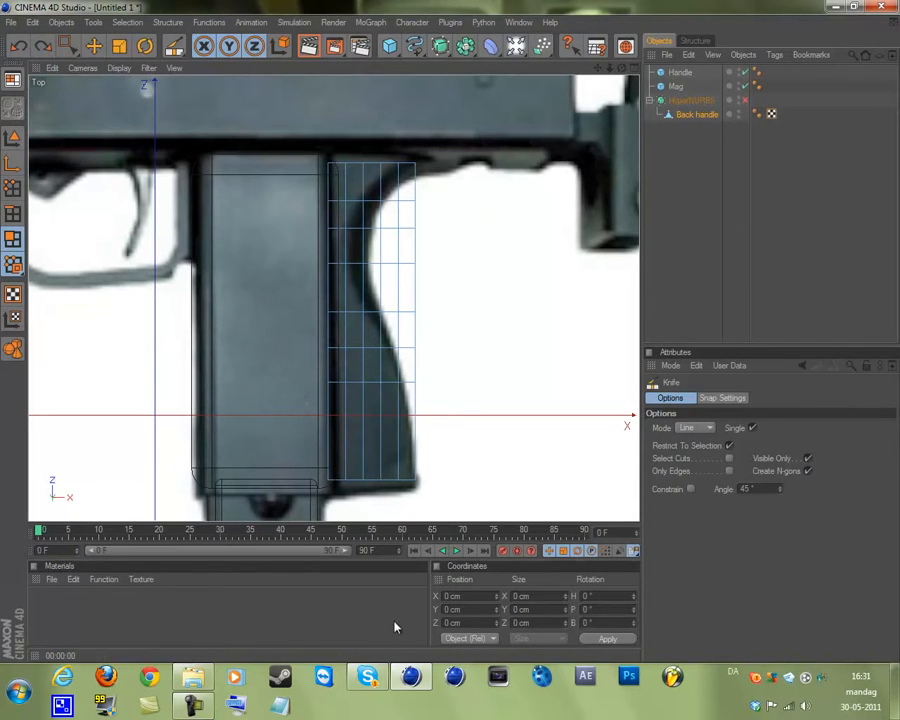
left_click(285, 705)
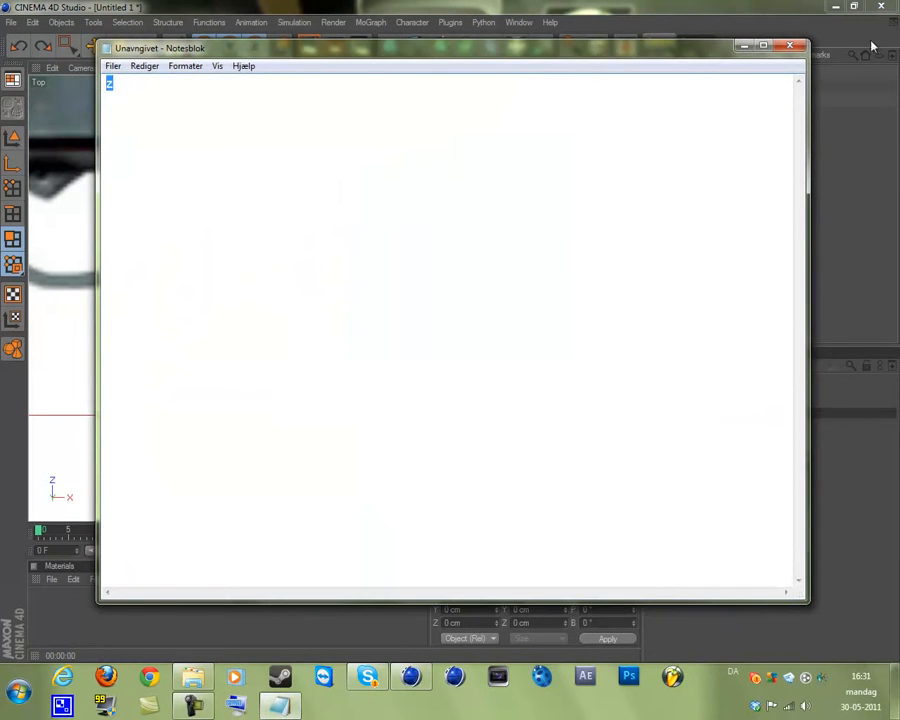
left_click(792, 48)
left_click(468, 338)
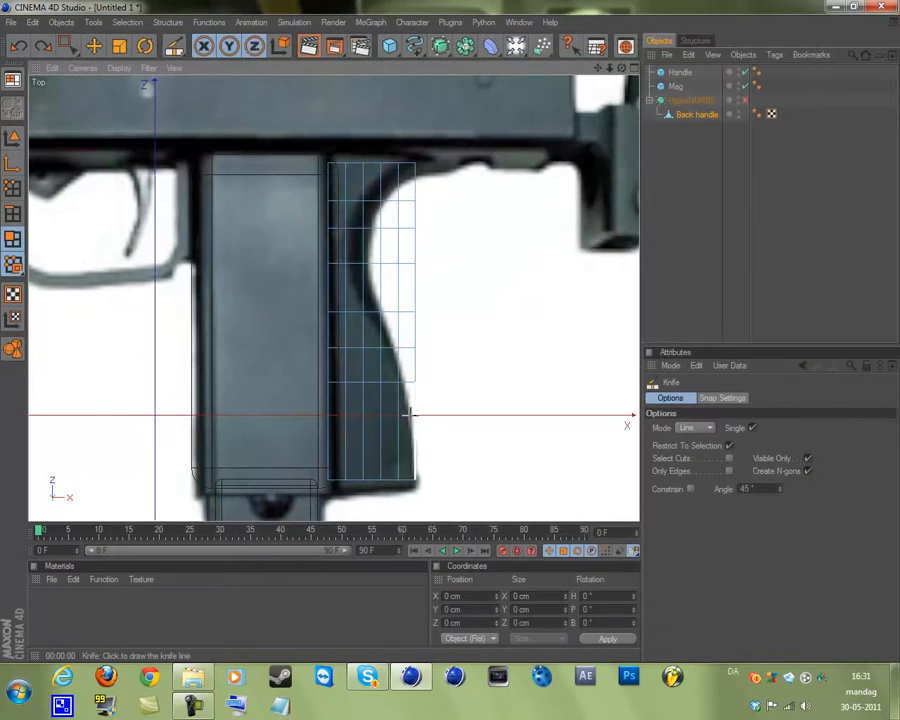
Set Rectangle Selection in point mode to include hidden points by disabling Only Select Visible Elements.
left_click(14, 188)
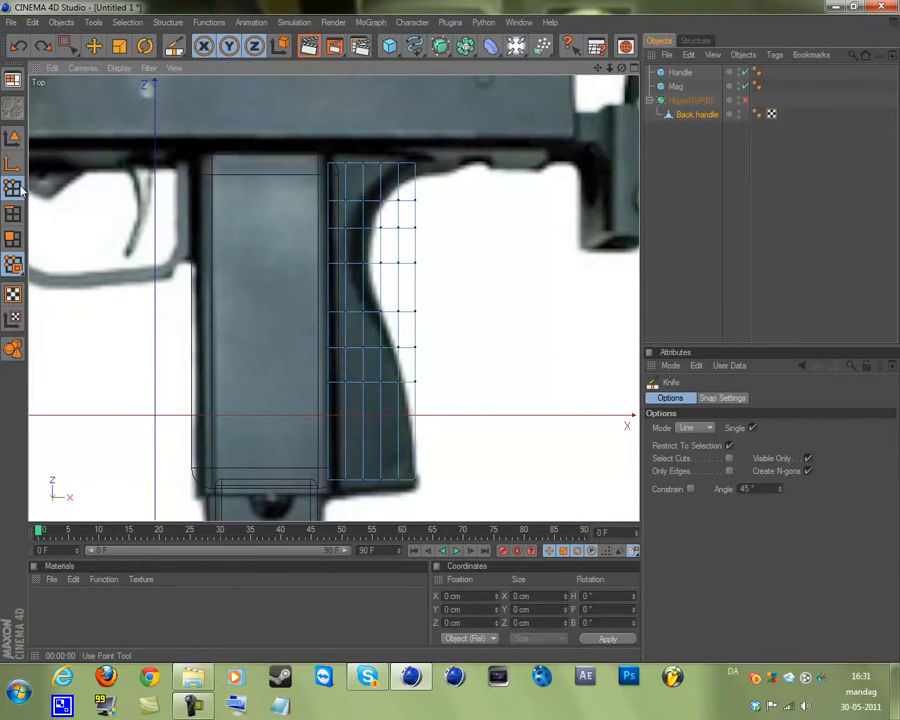
right_click(500, 295)
left_click(564, 220)
left_click(68, 48)
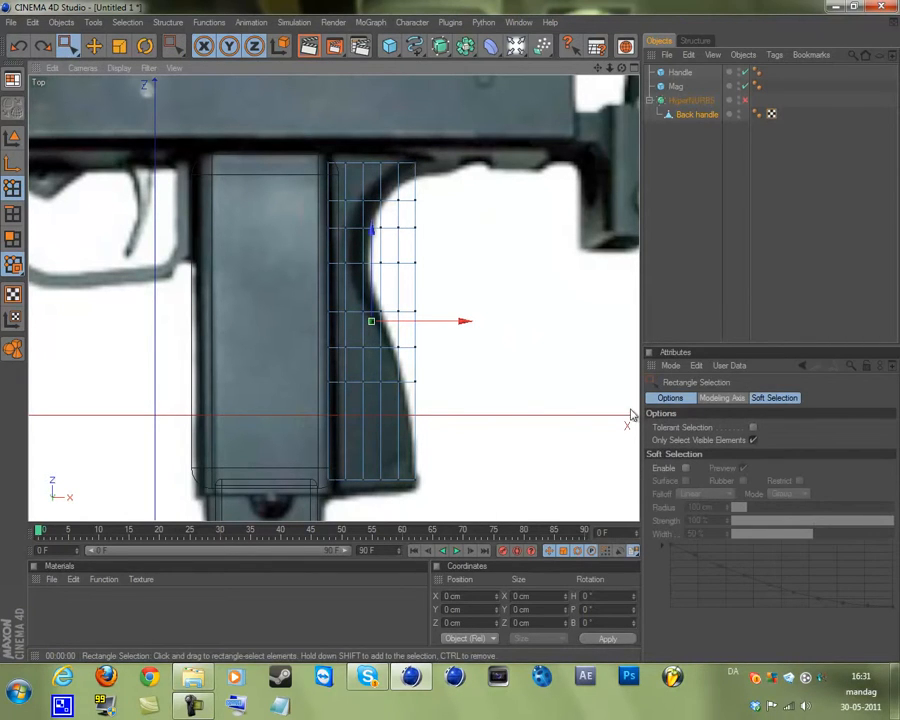
left_click(740, 398)
left_click(710, 400)
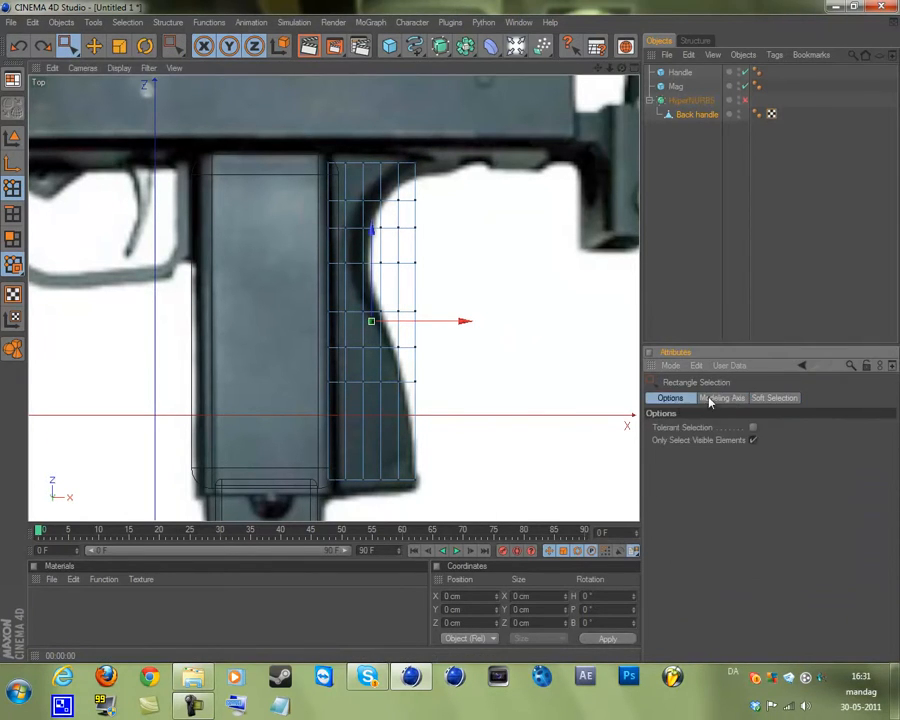
left_click(715, 398)
left_click(668, 398)
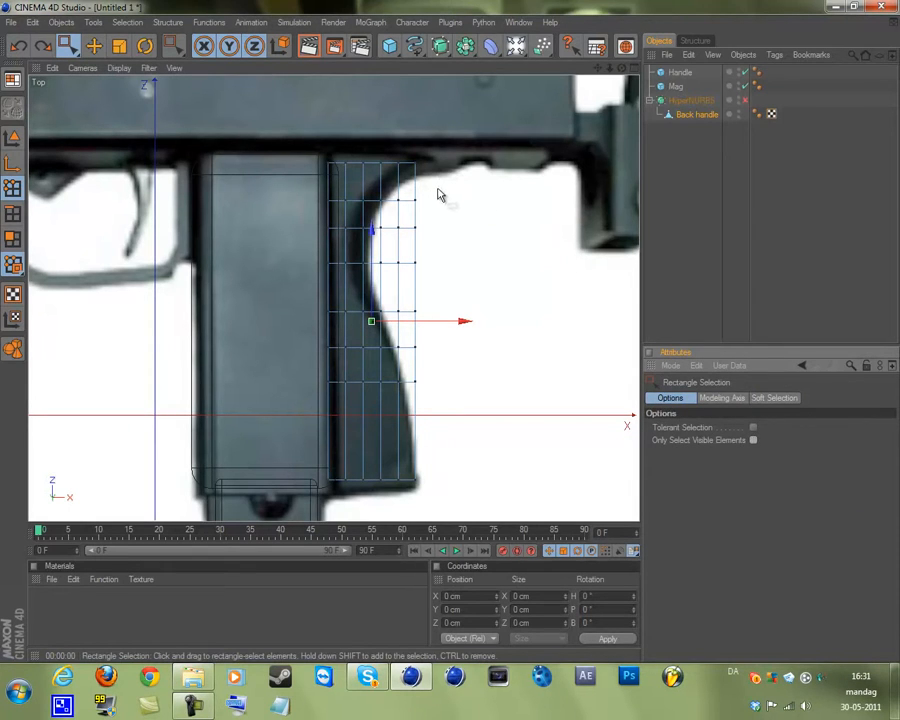
Try shifting the Back handle points beside the grip's upper curve and inspect the mesh in the Perspective view.
left_click_drag(395, 204, 425, 202)
key("ctrl+z")
key("F1")
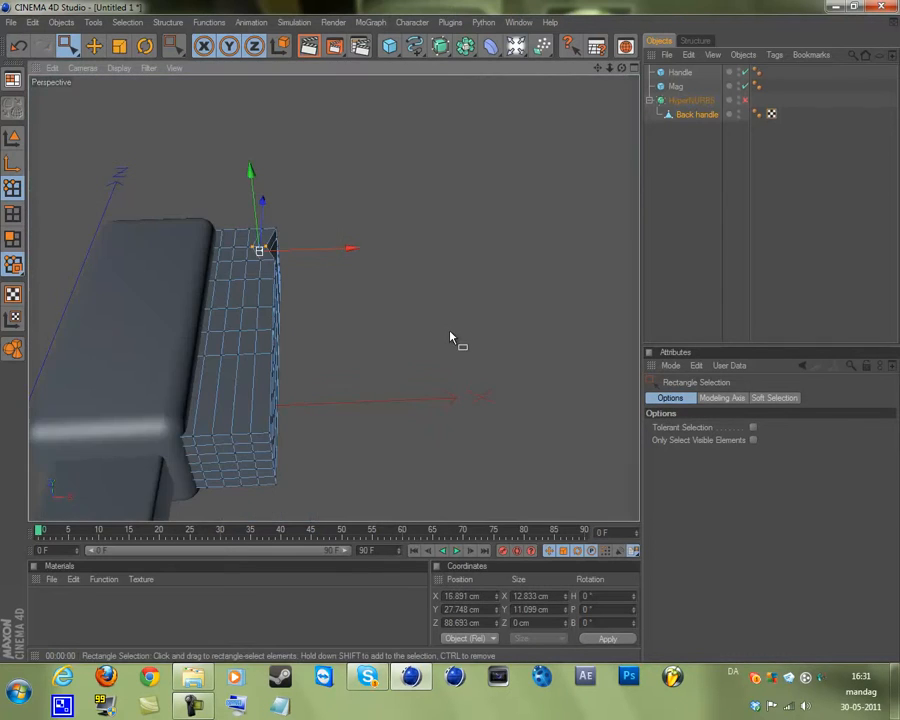
mouse_move(452, 335)
left_mouse_down("alt")
mouse_move(462, 348)
mouse_move(450, 336)
left_mouse_up("alt")
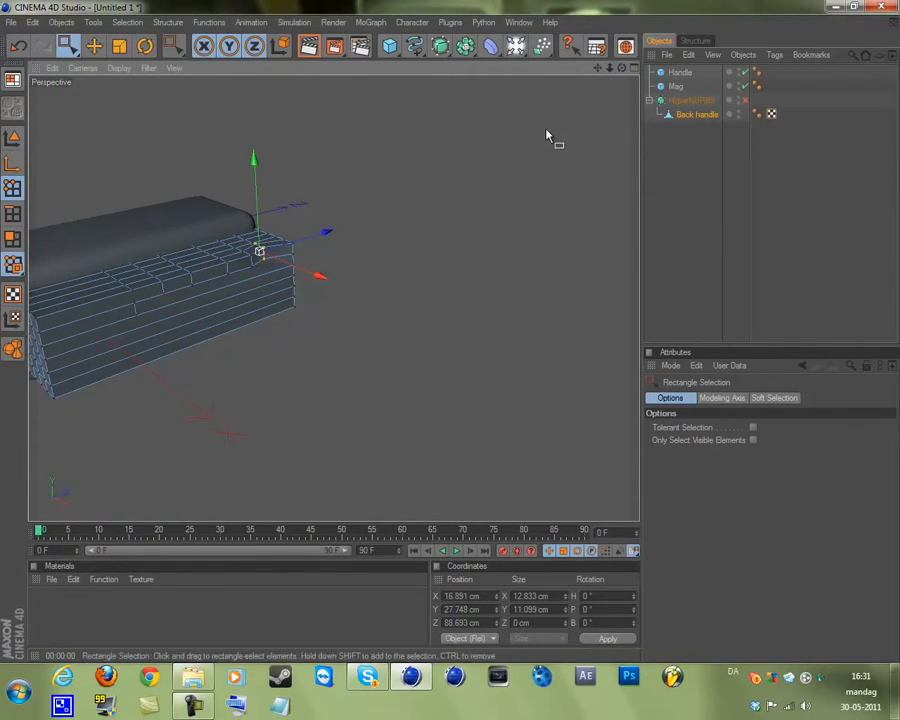
key("F2")
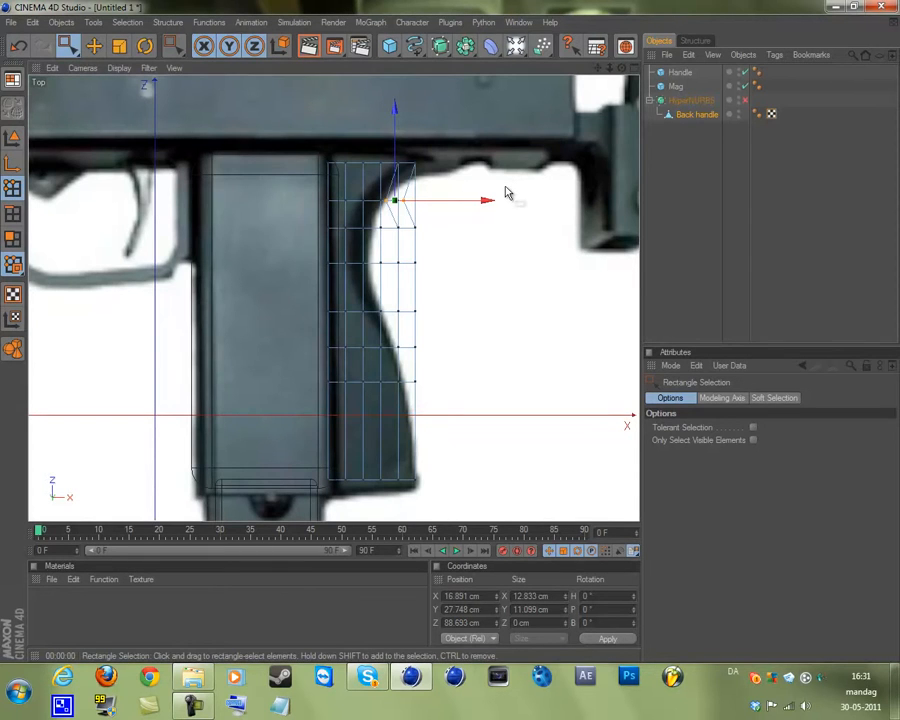
Undo the point changes and all Line-mode Knife cuts on the Back handle.
key("ctrl+z")
key("ctrl+z")
key("ctrl+z")
key("ctrl+z")
key("ctrl+z")
key("ctrl+z")
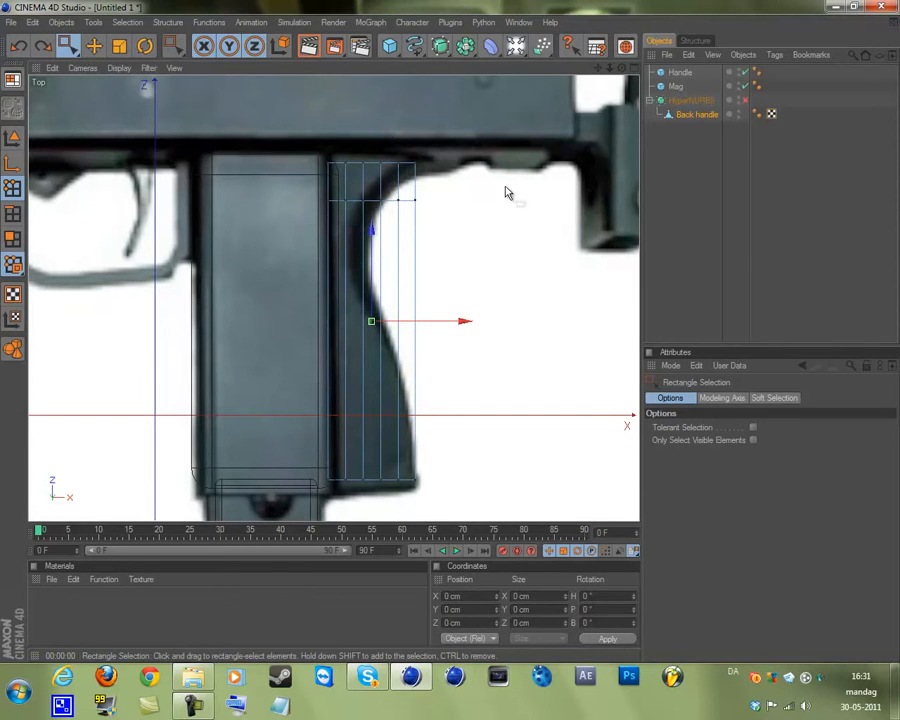
key("q")
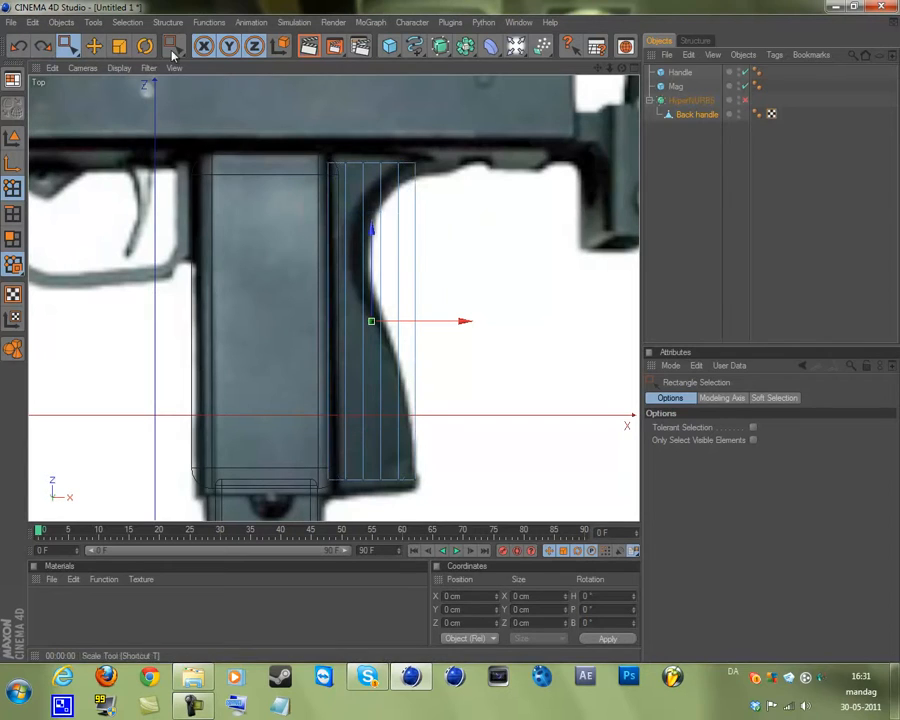
Add seven crosswise loop cuts to the Back handle along the reference grip's curve with the Knife in Loop mode.
left_click(728, 399)
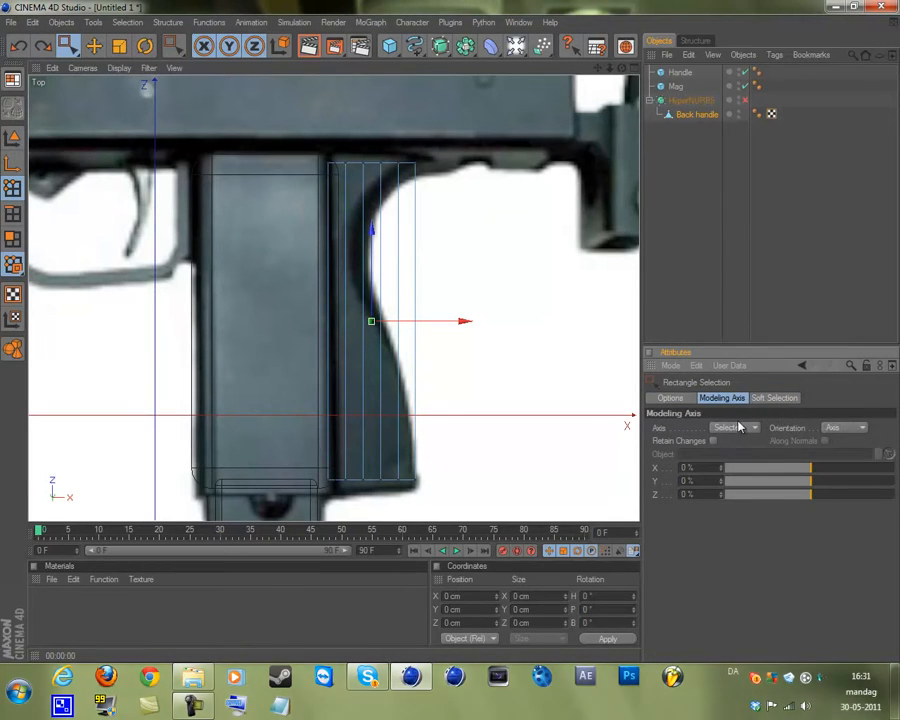
right_click(495, 257)
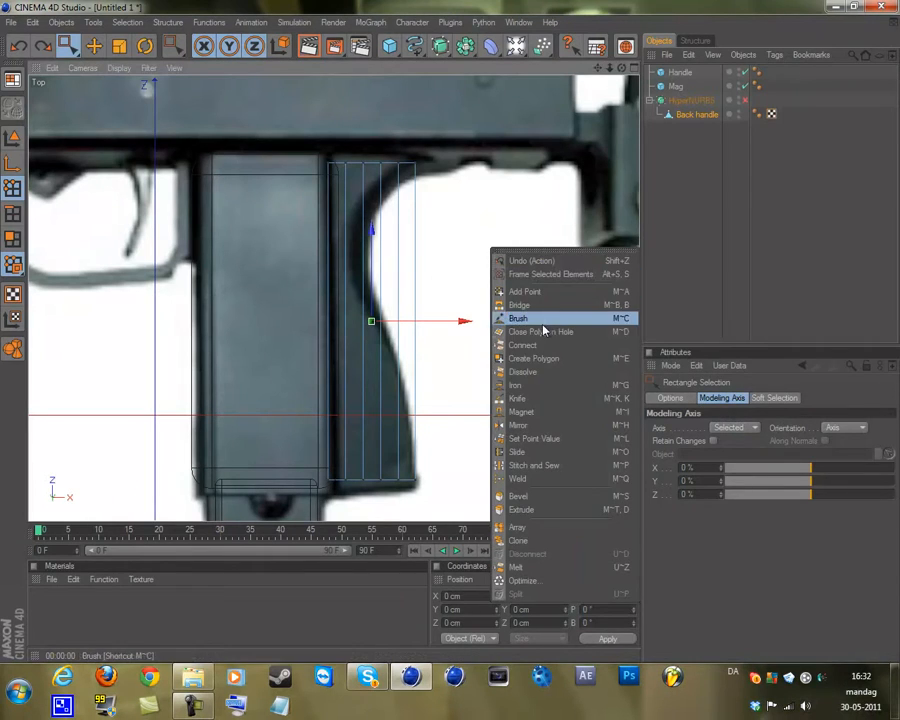
left_click(540, 398)
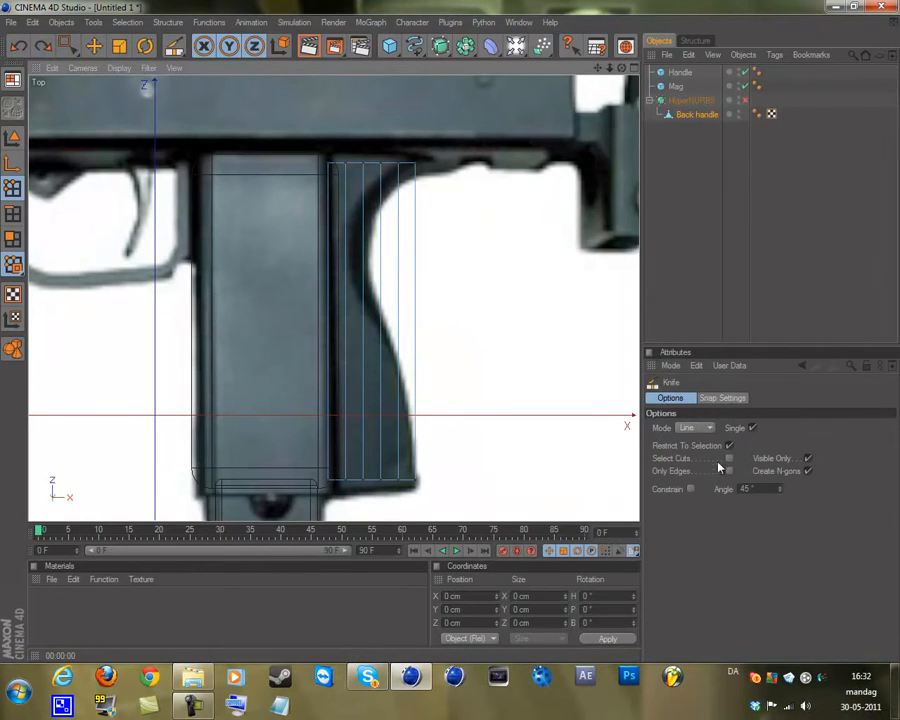
left_click(706, 428)
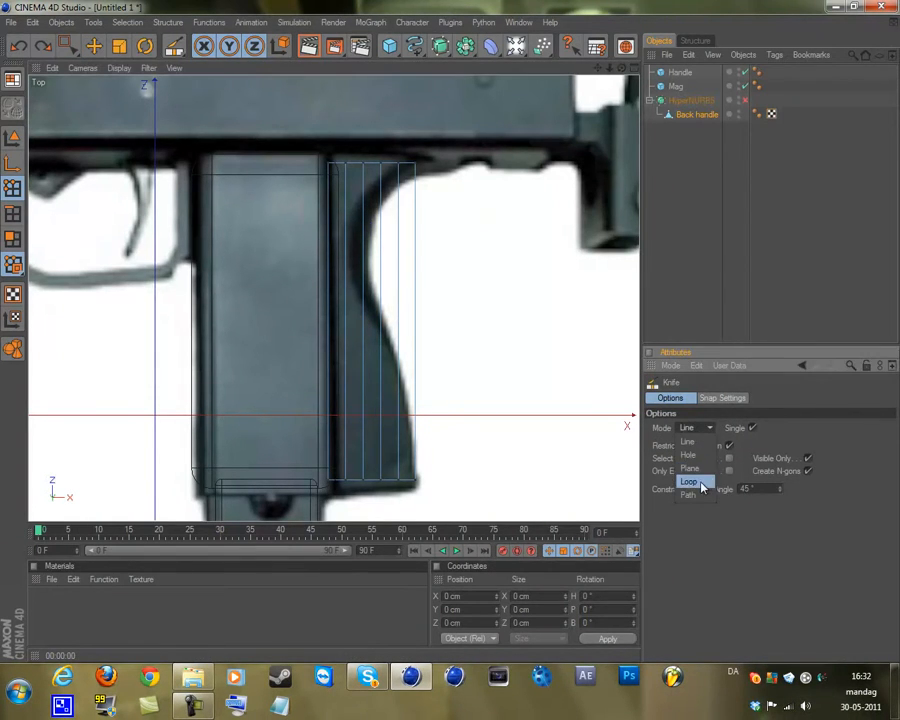
left_click(695, 482)
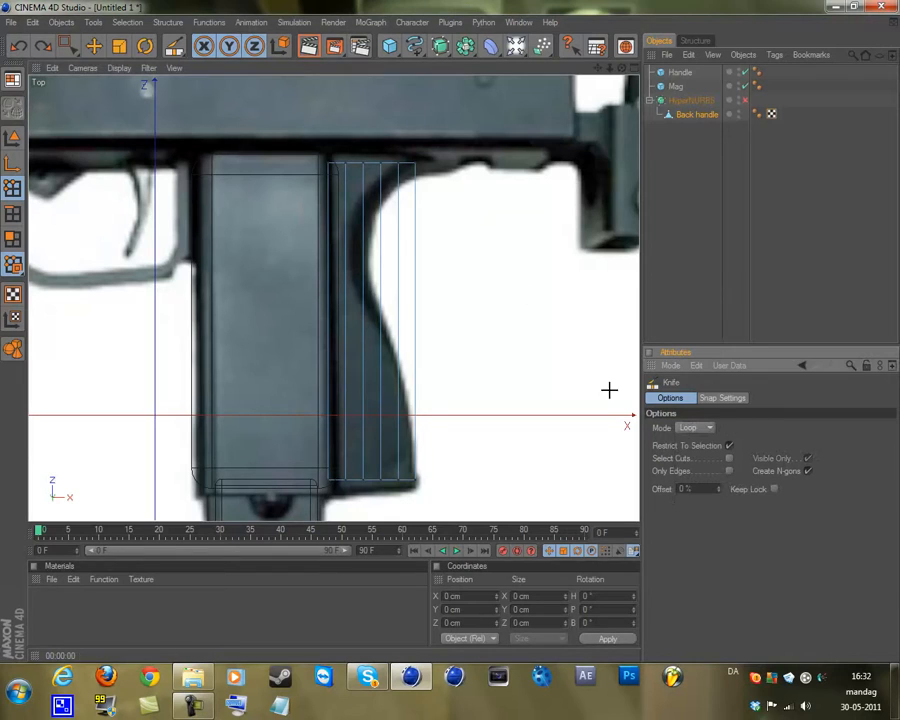
left_click(414, 197)
left_click(408, 231)
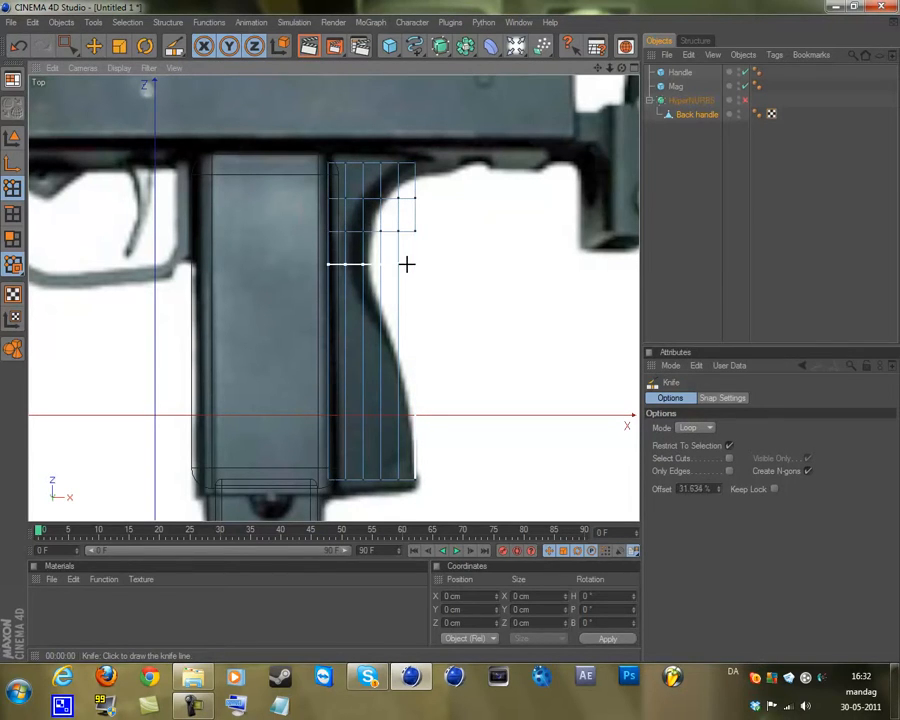
left_click(414, 264)
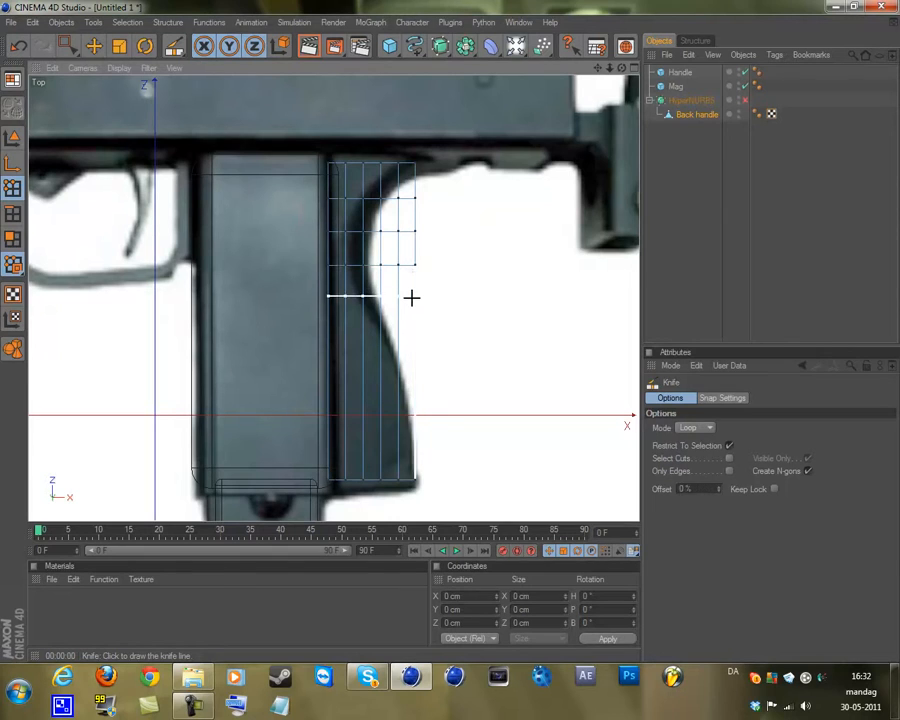
left_click(410, 297)
left_click(411, 331)
left_click(408, 364)
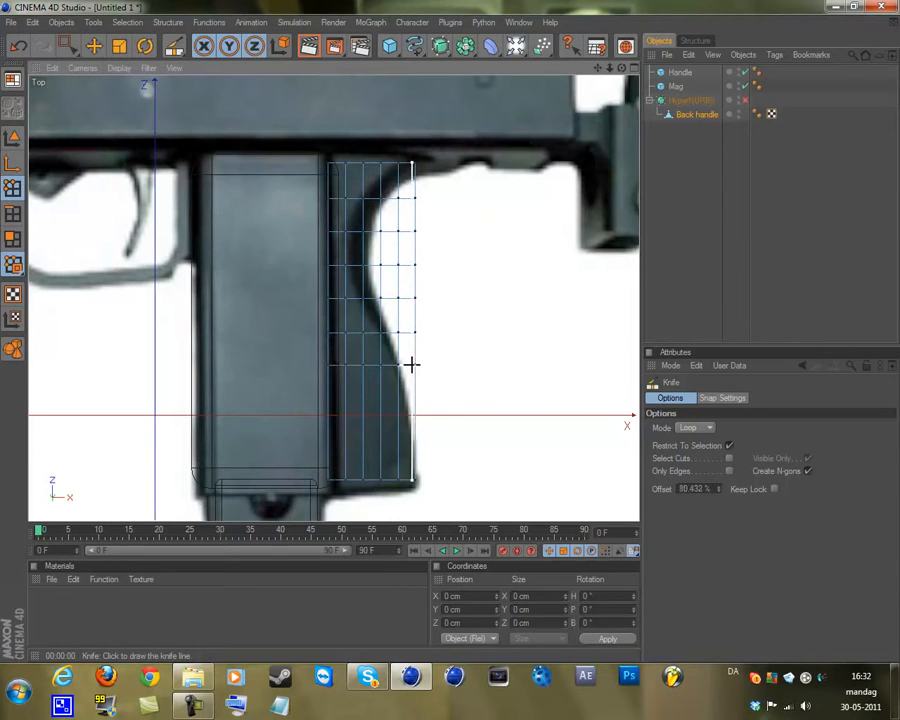
key("F1")
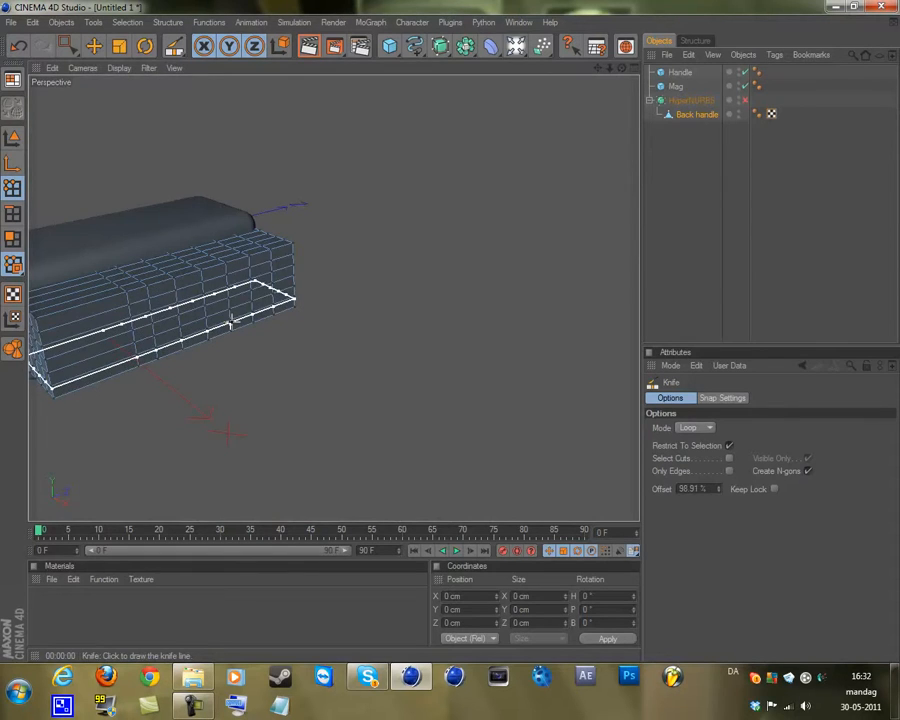
key("F2")
Shift the Back handle's upper rows of points inward toward the reference grip's curve in the Top view using Rectangle Selection.
left_click(67, 46)
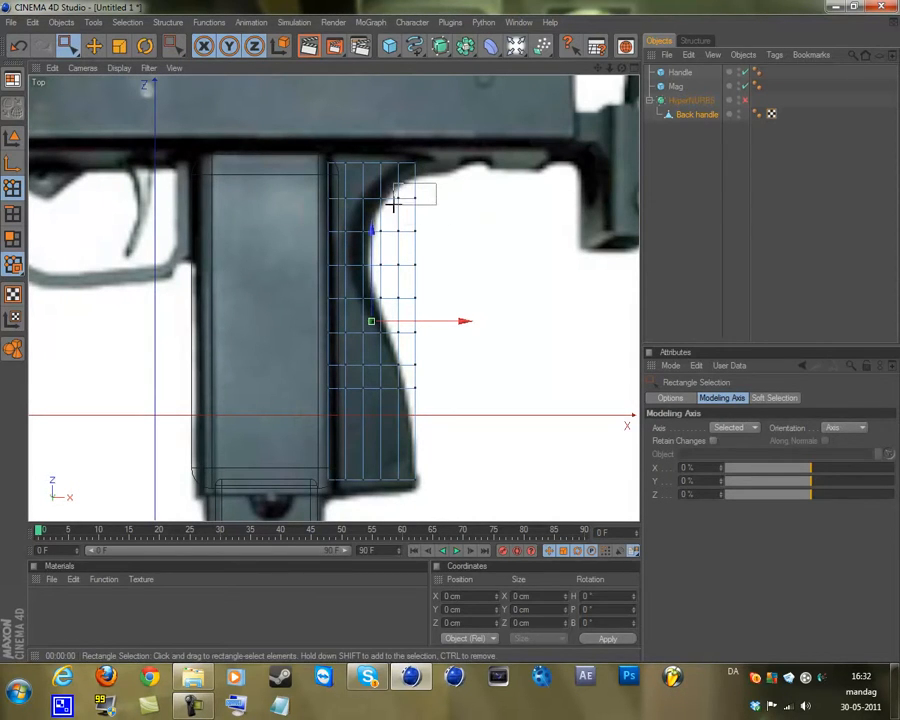
left_click_drag(395, 203, 395, 204)
left_click_drag(464, 202, 443, 188)
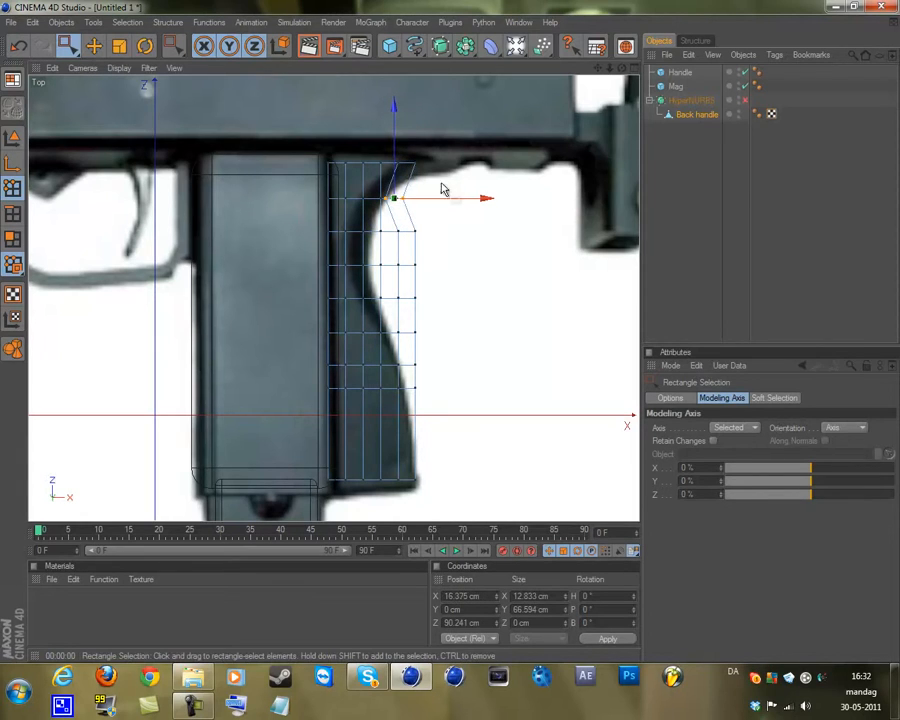
key("ctrl+z")
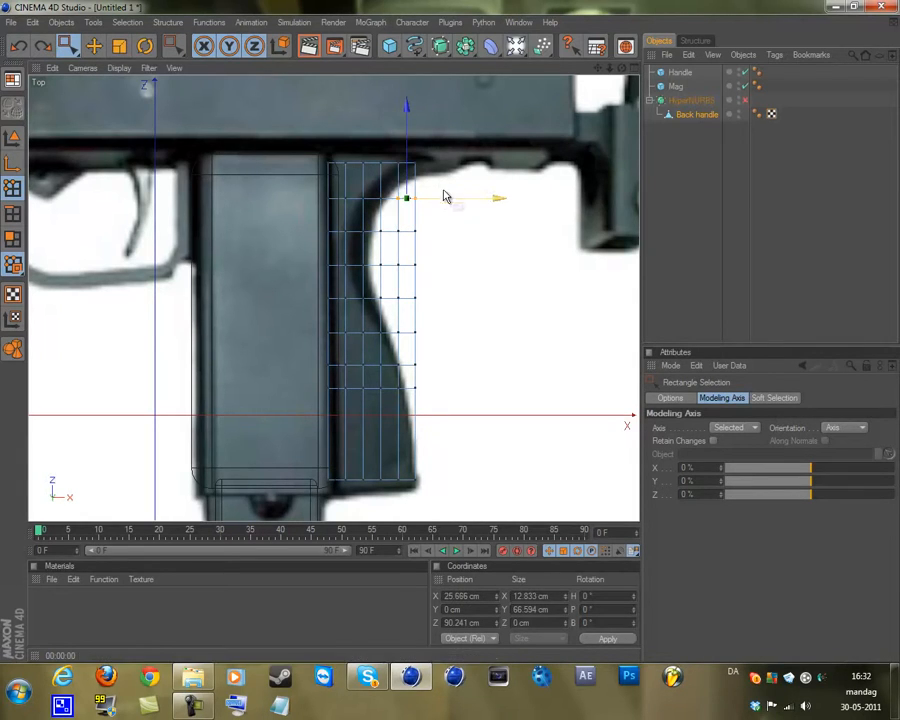
left_click_drag(448, 181, 392, 273)
left_click(401, 200)
mouse_move(446, 248)
left_mouse_down()
mouse_move(384, 248)
mouse_move(358, 275)
mouse_move(454, 248)
mouse_move(440, 248)
left_mouse_up()
key("ctrl+z")
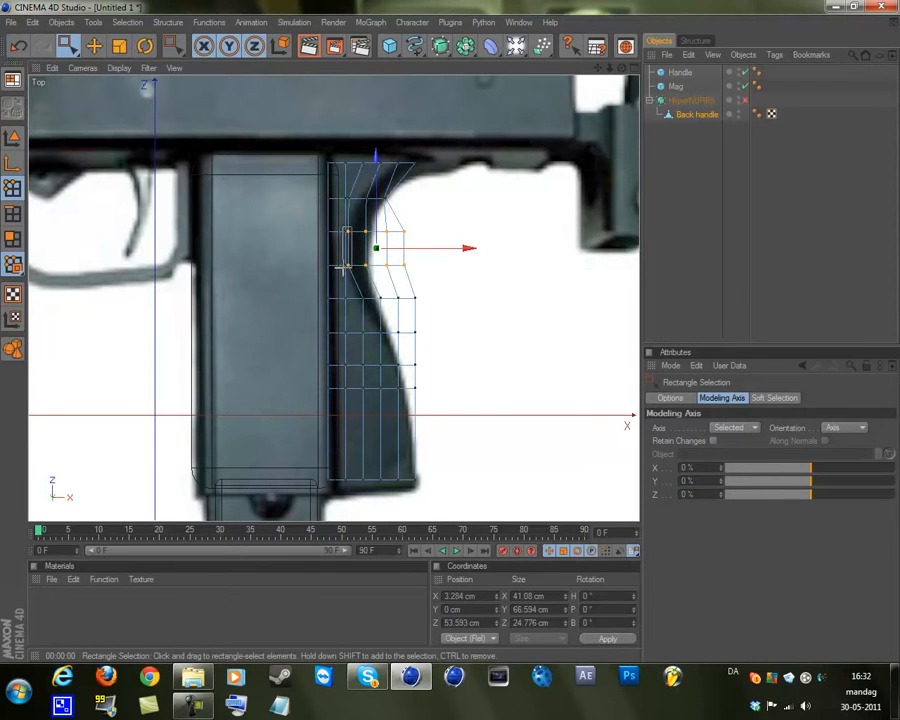
Pull the outer points of the two rows at the grip's narrowest part onto the reference curve and inspect the mesh in Perspective.
left_click_drag(342, 266, 344, 270, "ctrl")
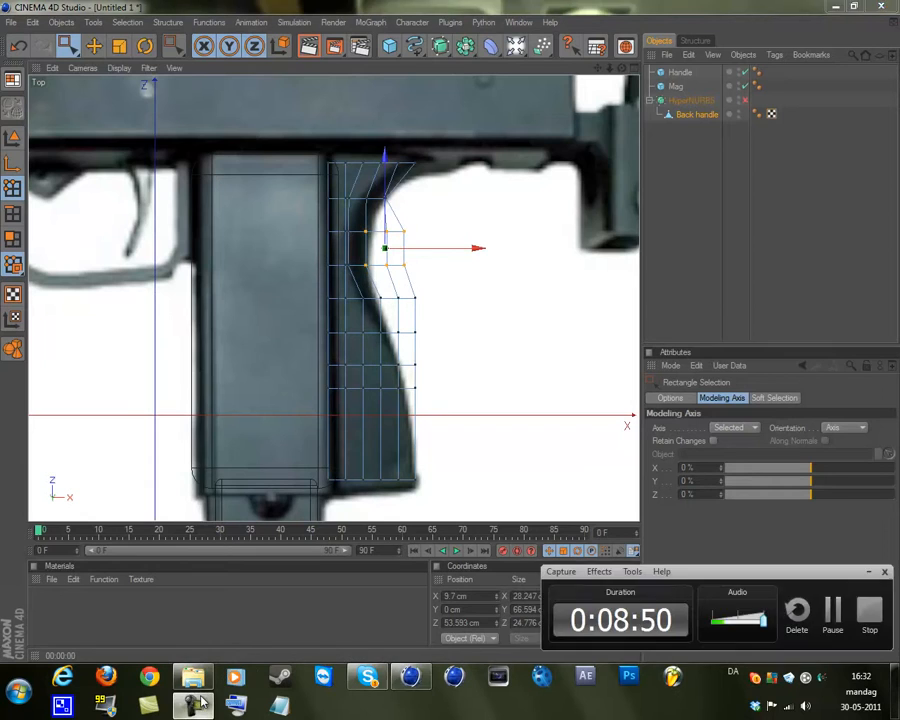
left_click_drag(428, 246, 384, 241)
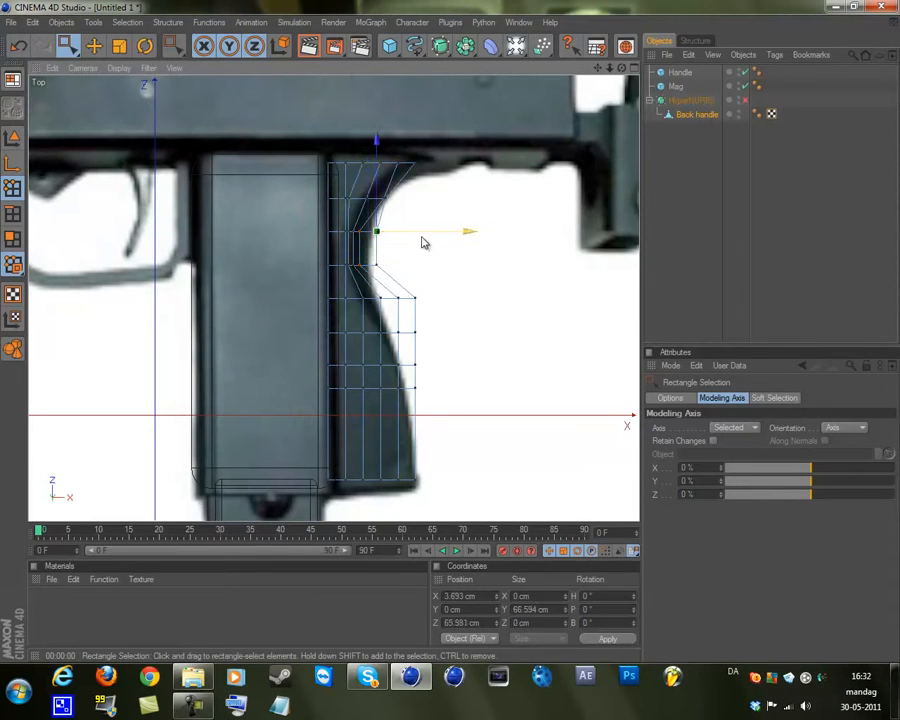
left_click(377, 263)
left_click_drag(430, 250, 451, 334)
key("F1")
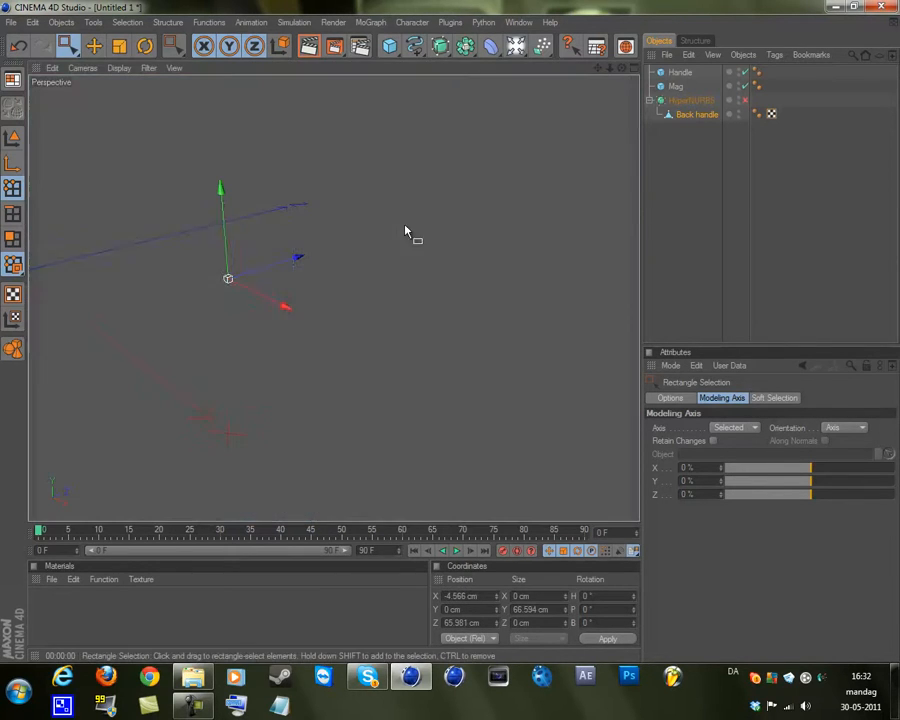
left_click_drag(620, 69, 372, 309)
key("F2")
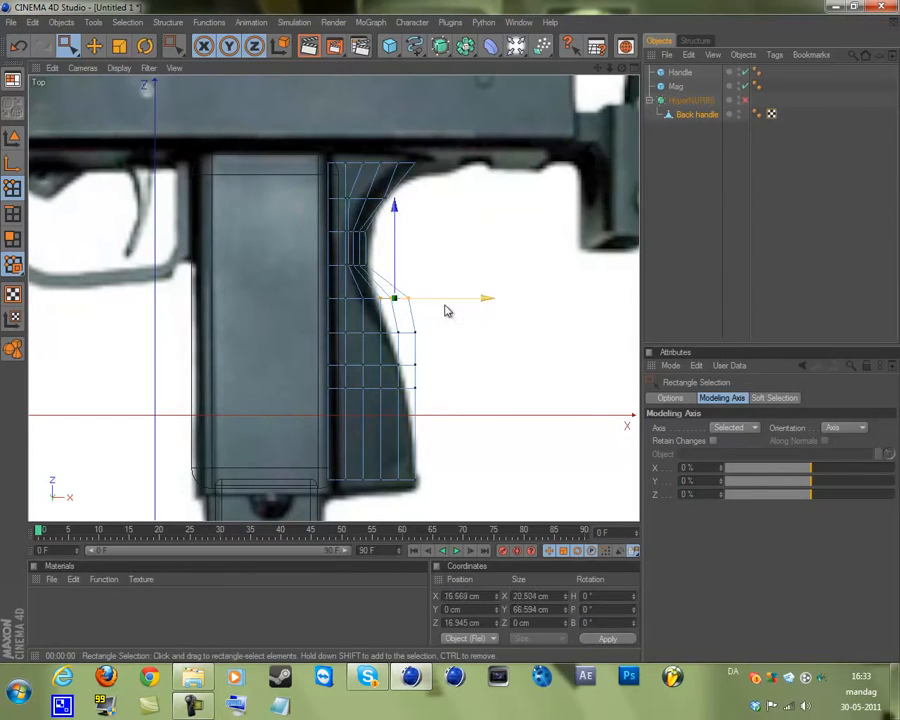
Pull the outer points of the three rows below the grip's narrowest part inward onto the reference curve.
left_click_drag(467, 300, 370, 304)
left_click_drag(458, 297, 369, 346)
mouse_move(462, 333)
left_mouse_down()
mouse_move(412, 328)
mouse_move(388, 343)
mouse_move(452, 338)
mouse_move(389, 374)
mouse_move(451, 337)
left_mouse_up()
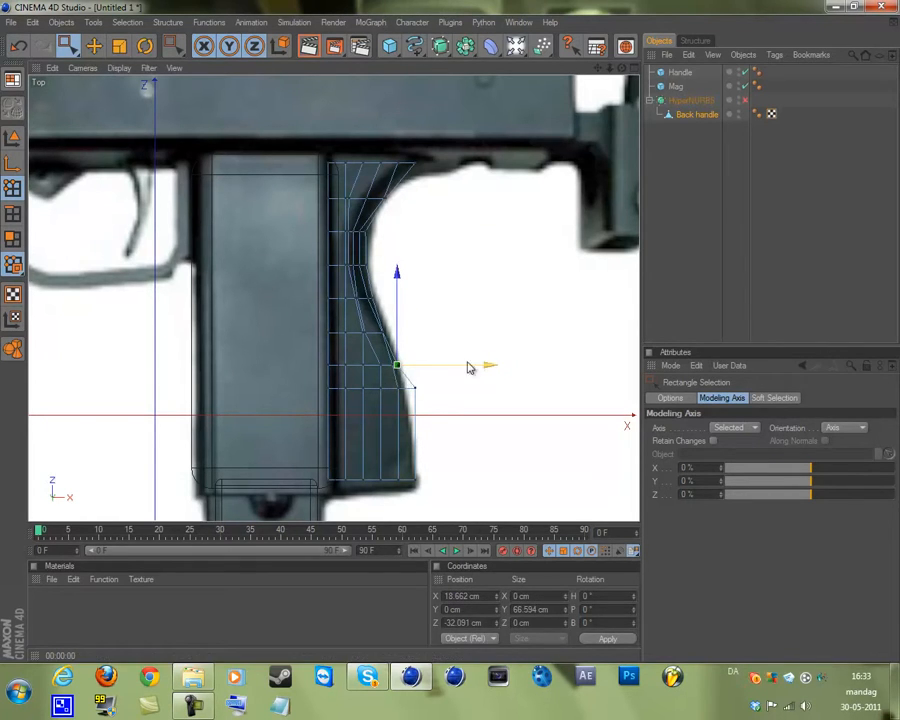
Align the outer points of the lowest inner row with the grip outline at X about 22.8 cm, untangling the mesh there.
left_click_drag(434, 384, 453, 332)
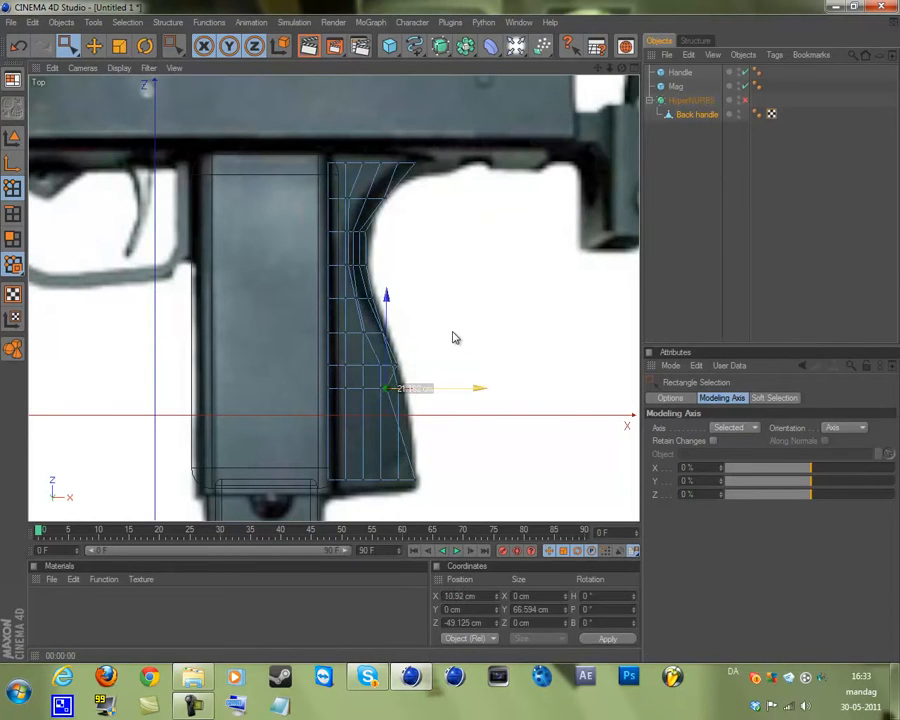
key("F1")
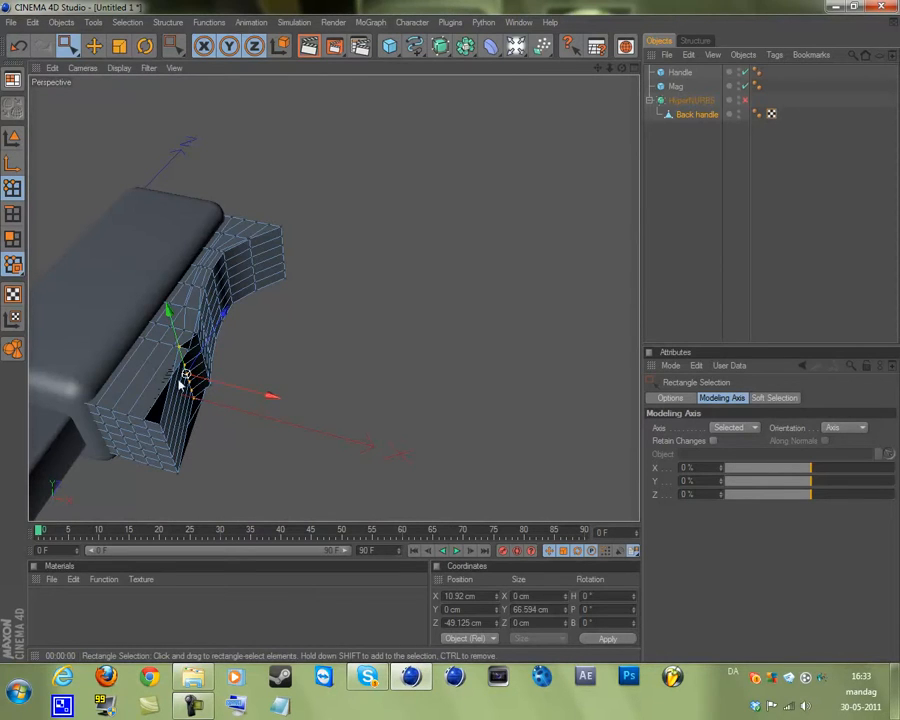
key("F2")
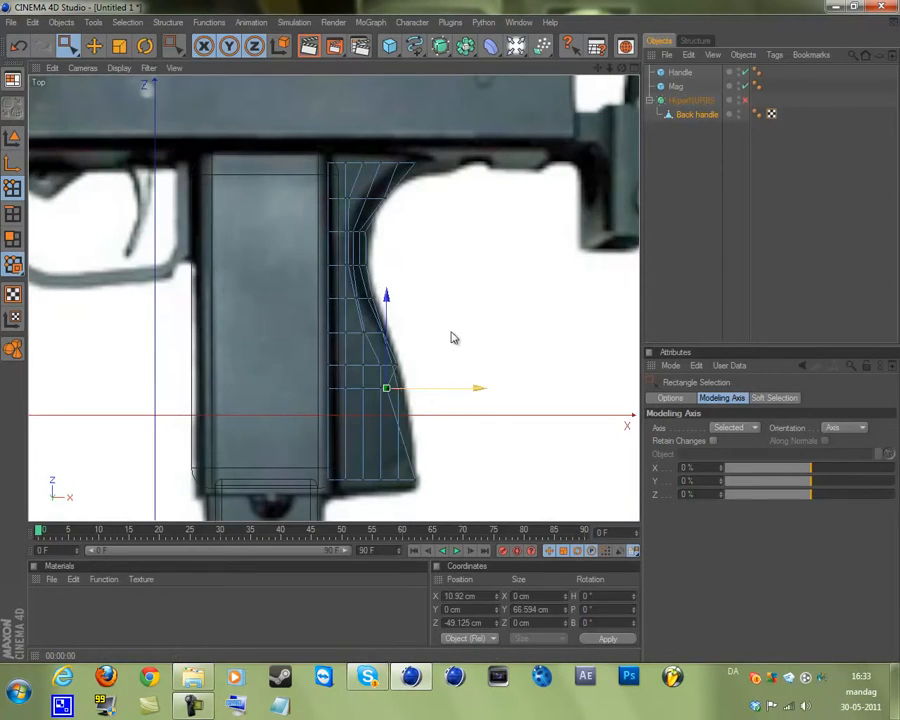
left_click_drag(431, 388, 455, 388)
left_click_drag(396, 398, 393, 399)
left_click_drag(452, 388, 398, 399)
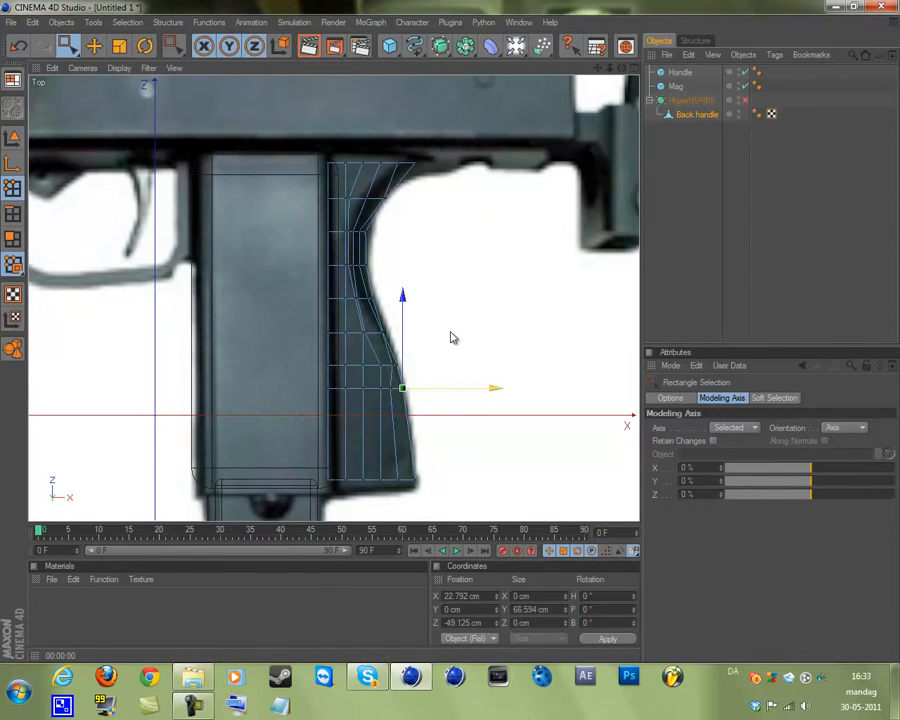
Add a crosswise Knife loop cut near the Back handle's lower end and place its outer points on the grip outline.
right_click(461, 300)
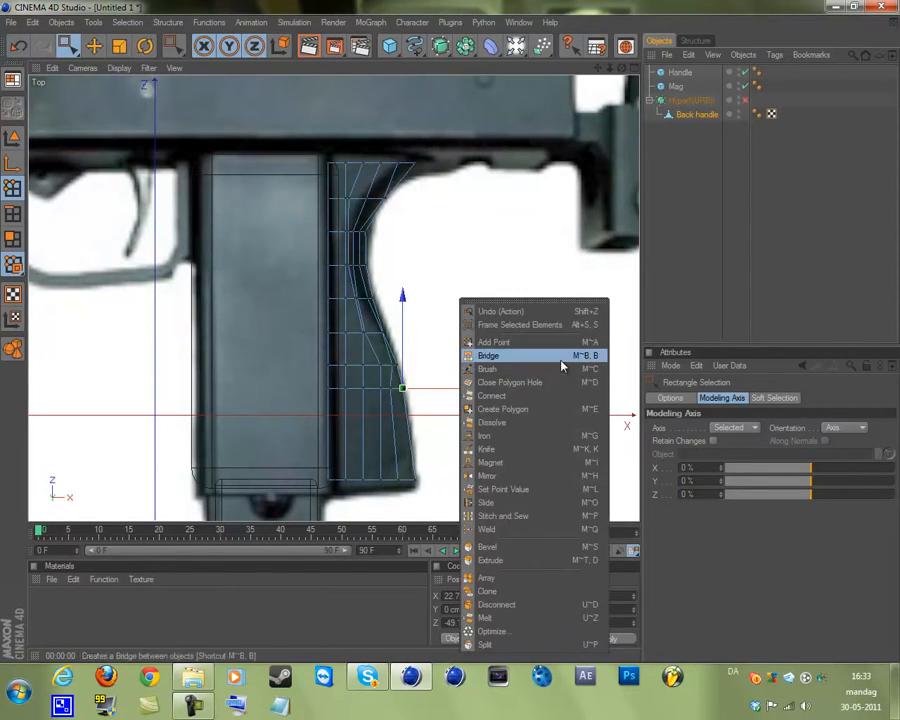
left_click(538, 449)
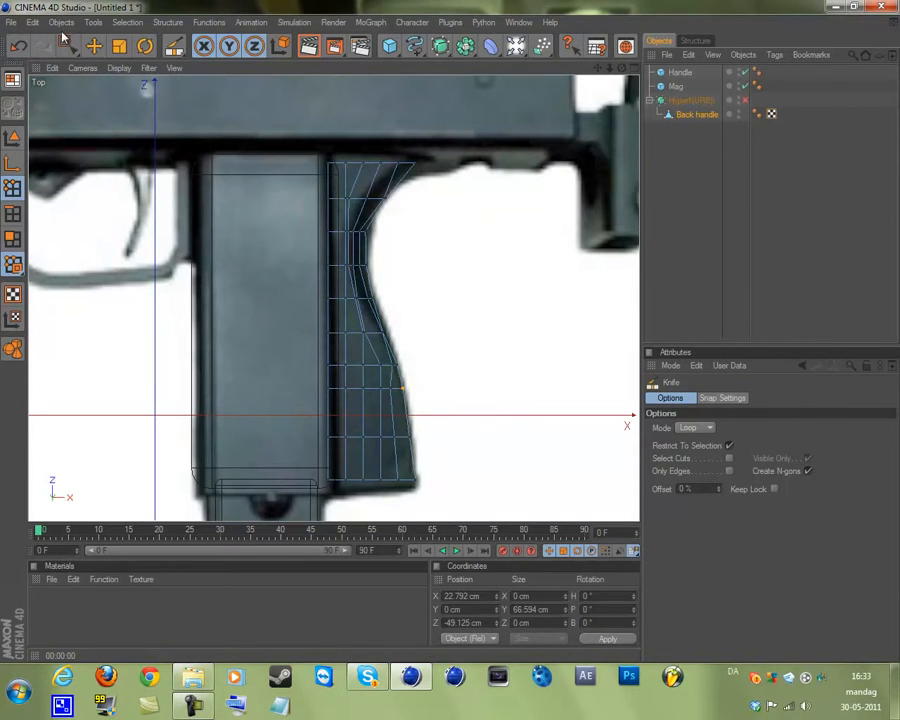
left_click(66, 44)
left_click(413, 436)
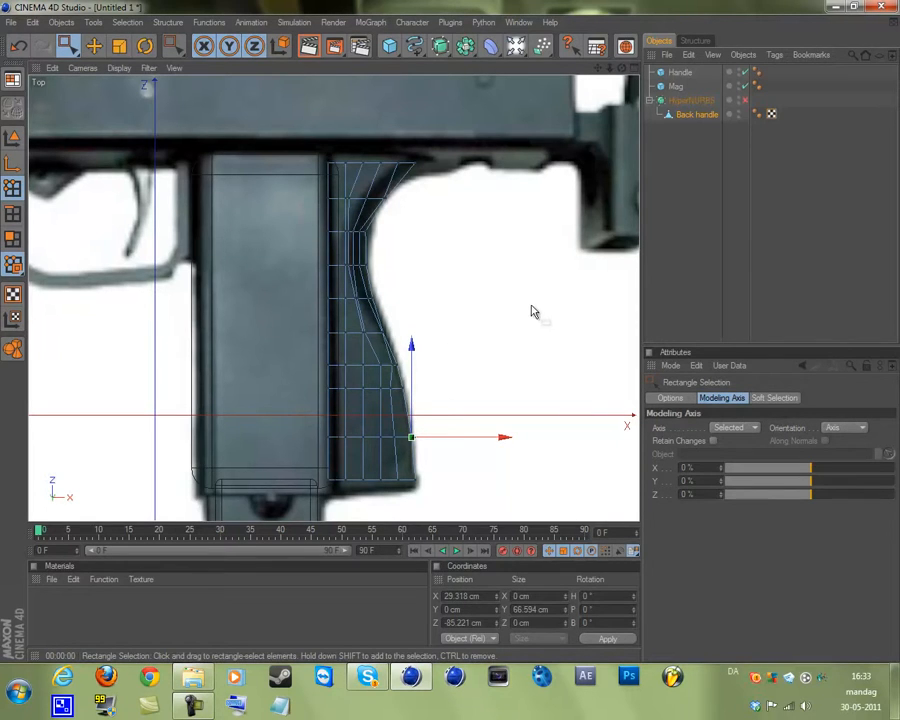
Enable the HyperNURBS smoothing and inspect the Back handle from several sides in the Perspective view.
key("F1")
left_click_drag(621, 69, 448, 331)
left_click_drag(597, 67, 451, 335)
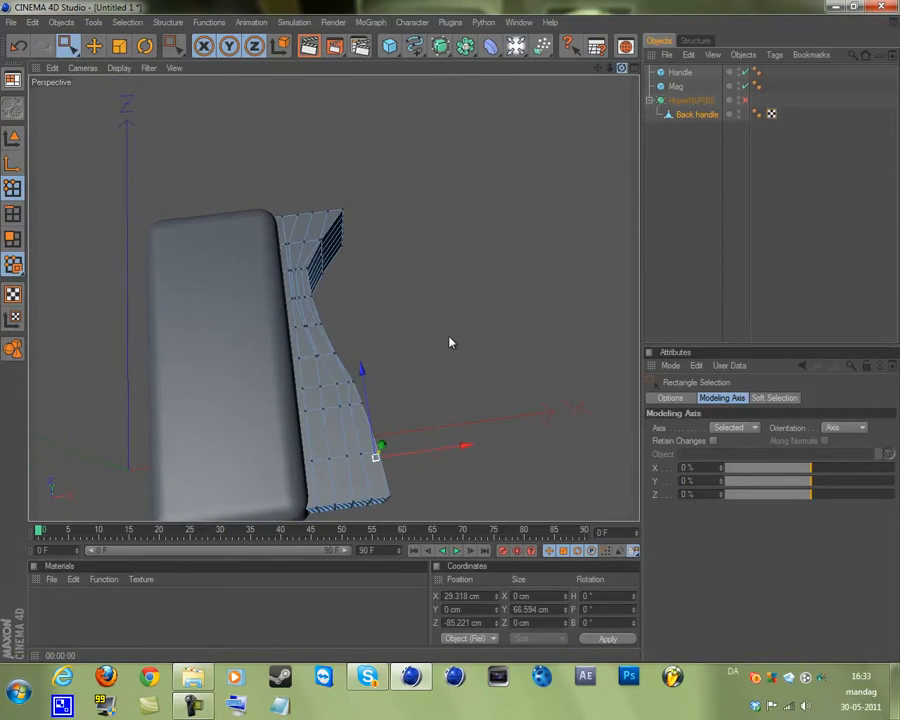
left_click(741, 101)
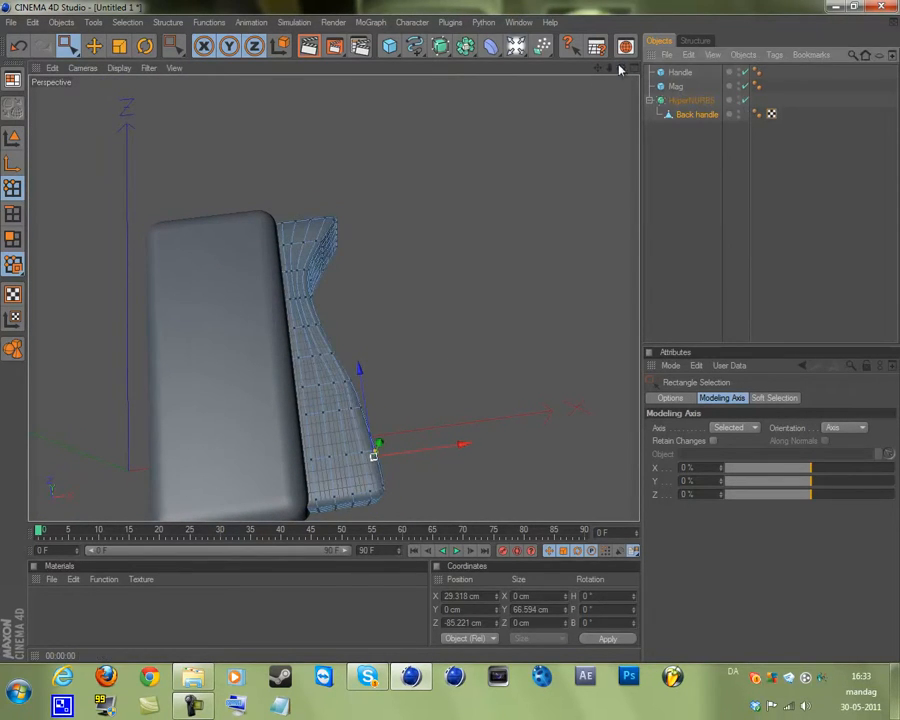
left_click_drag(620, 68, 452, 337)
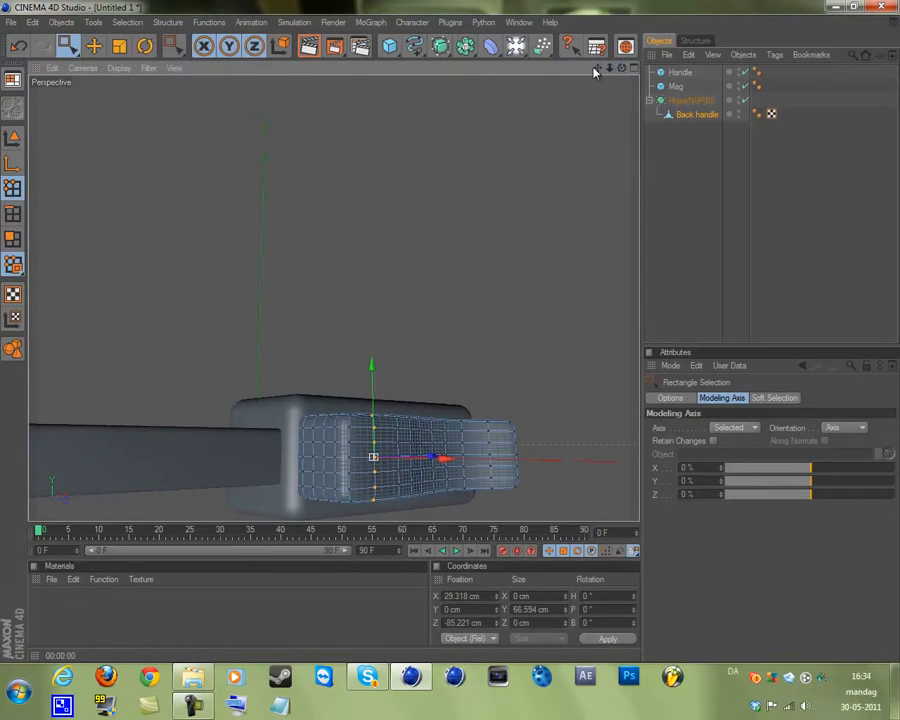
left_click_drag(594, 68, 452, 326)
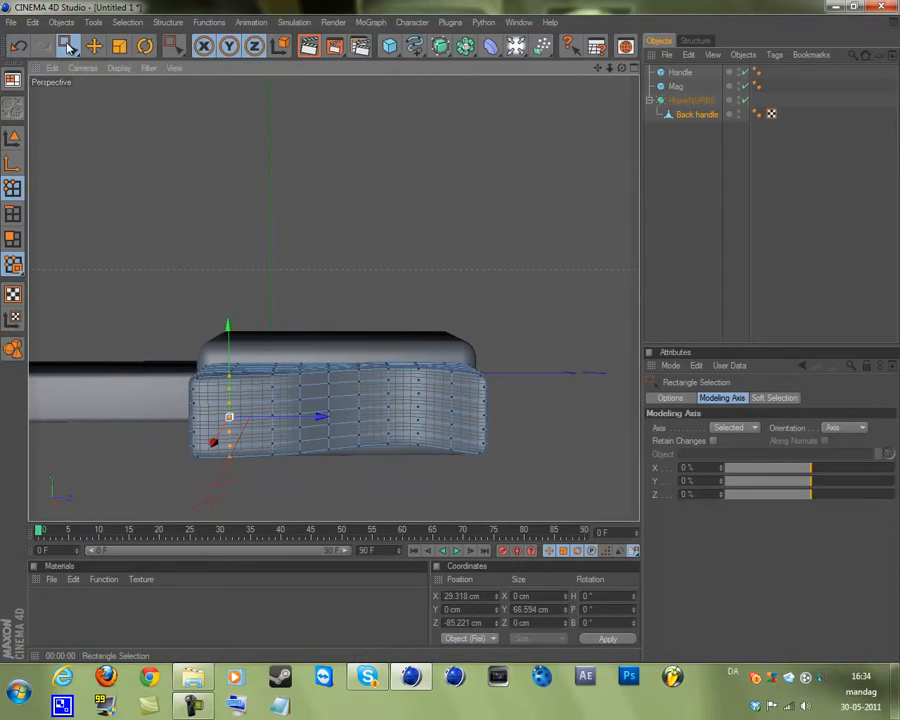
Switch to Live Selection and set its mode to Soft Selection.
left_click_drag(68, 46, 91, 58)
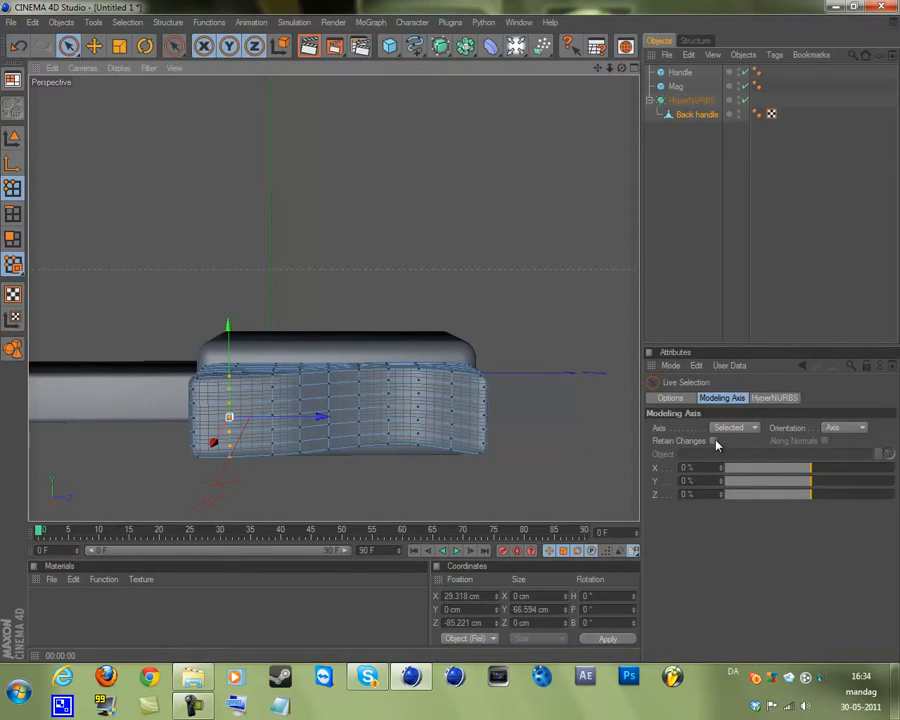
left_click(676, 399)
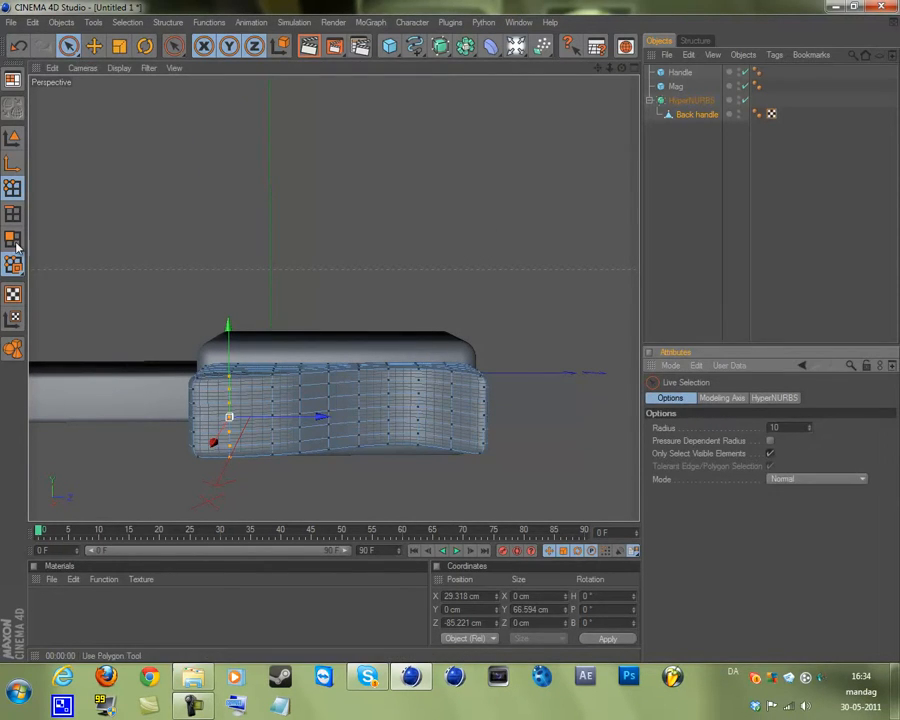
left_click(787, 481)
left_click(765, 518)
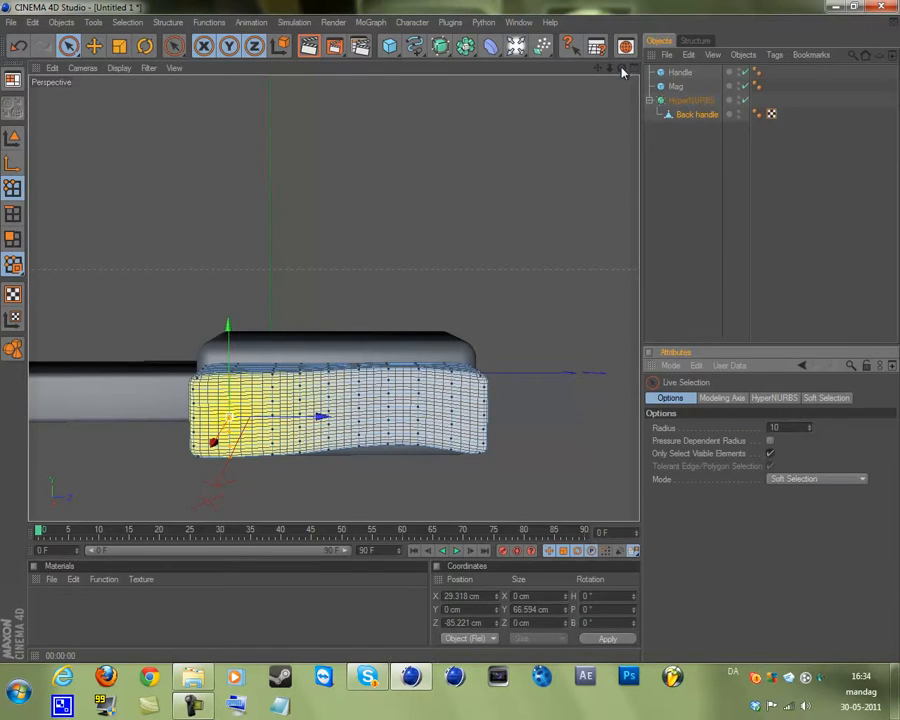
Soft-select polygons at the Back handle's inward curve in polygon mode and test-render the Perspective view.
left_click_drag(622, 70, 418, 364)
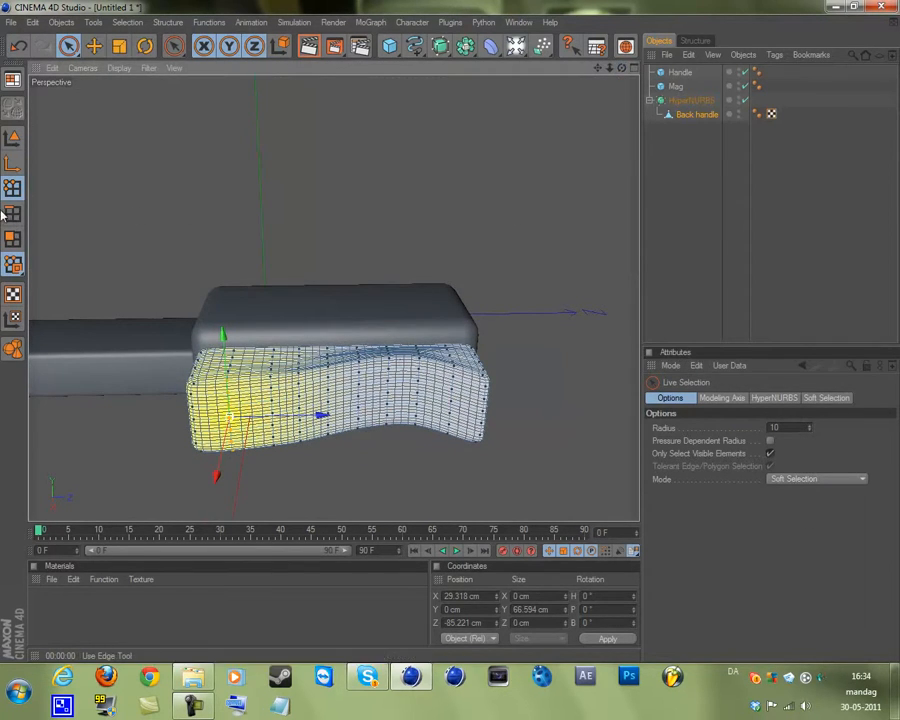
left_click(12, 238)
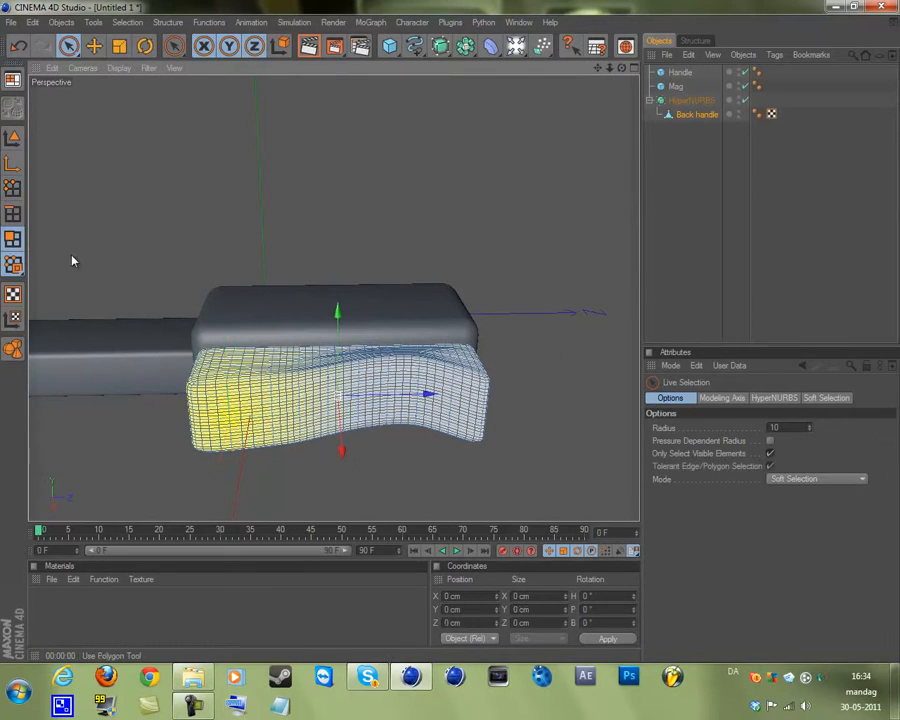
left_click(399, 364)
left_click_drag(621, 68, 426, 388)
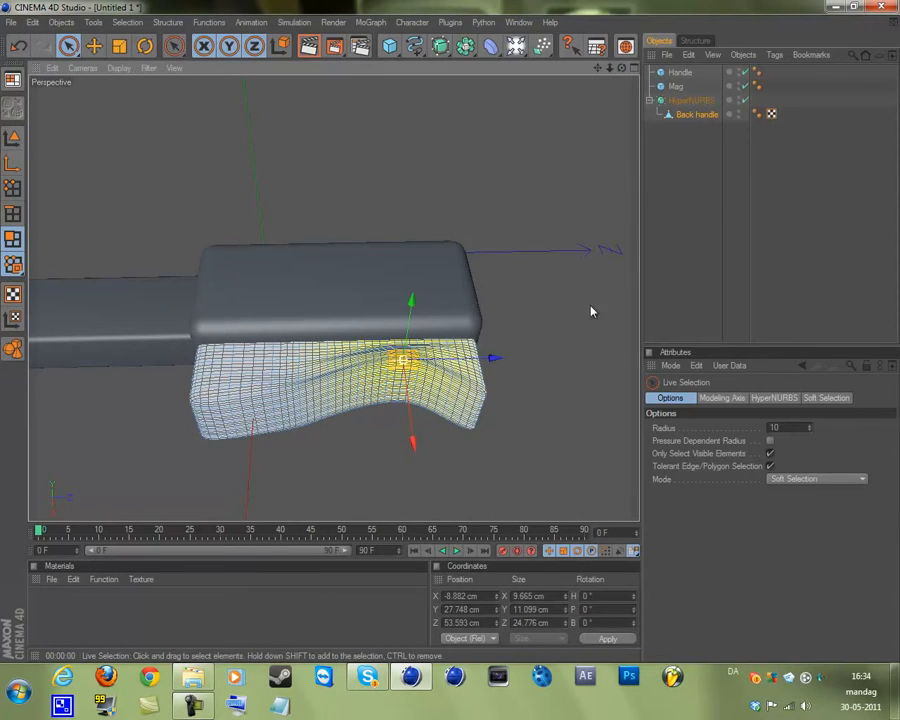
key("ctrl+r")
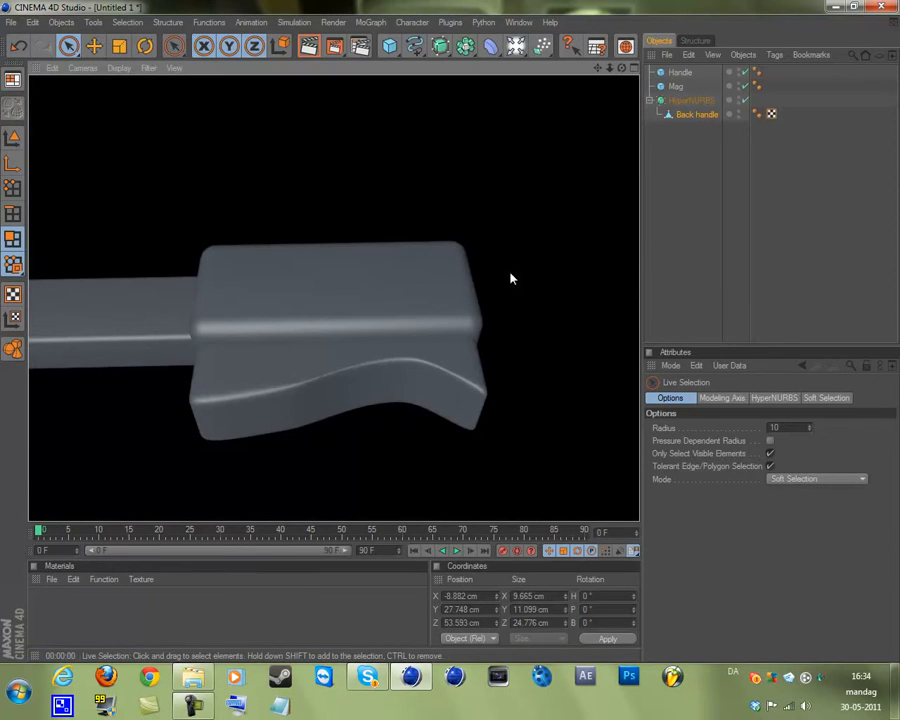
left_click_drag(621, 68, 616, 42)
Try moving soft-selected polygons at the Back handle's inward curve vertically, undoing each move.
left_click_drag(410, 294, 450, 337)
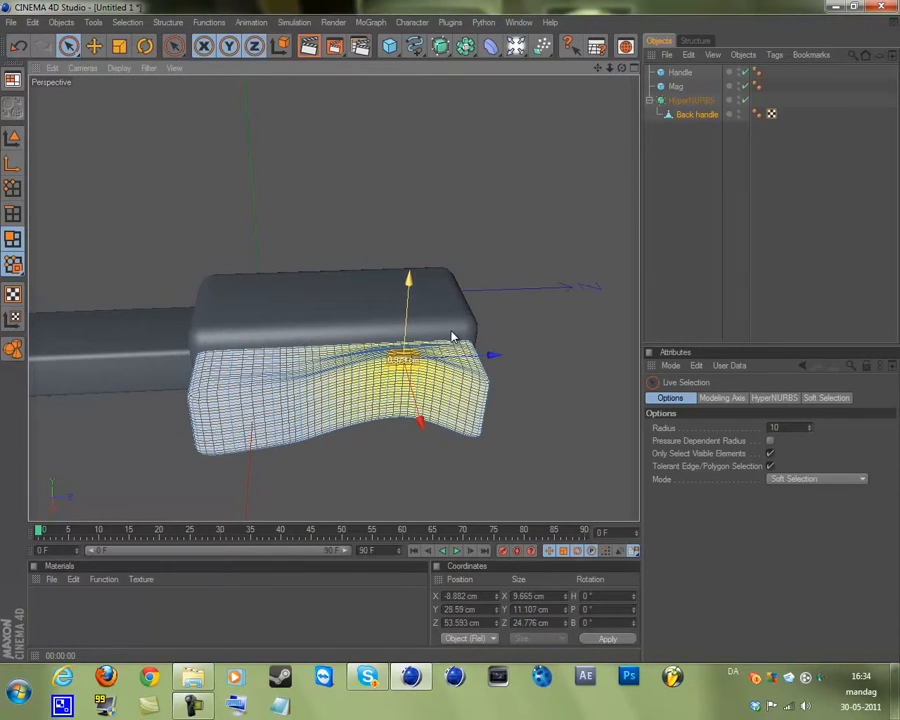
key("ctrl+z")
left_click(398, 372)
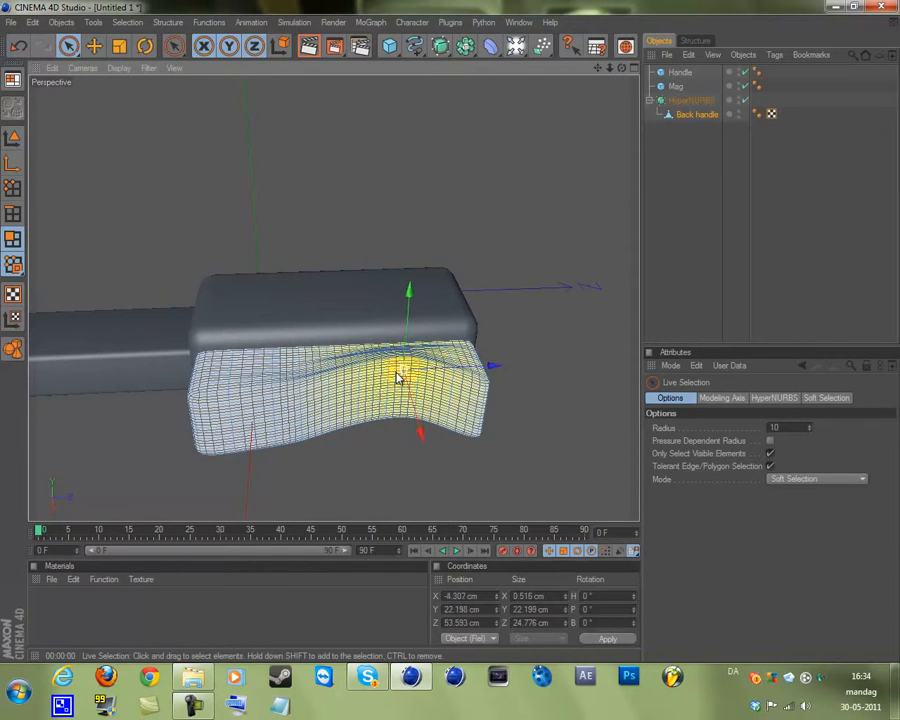
left_click_drag(409, 292, 451, 332)
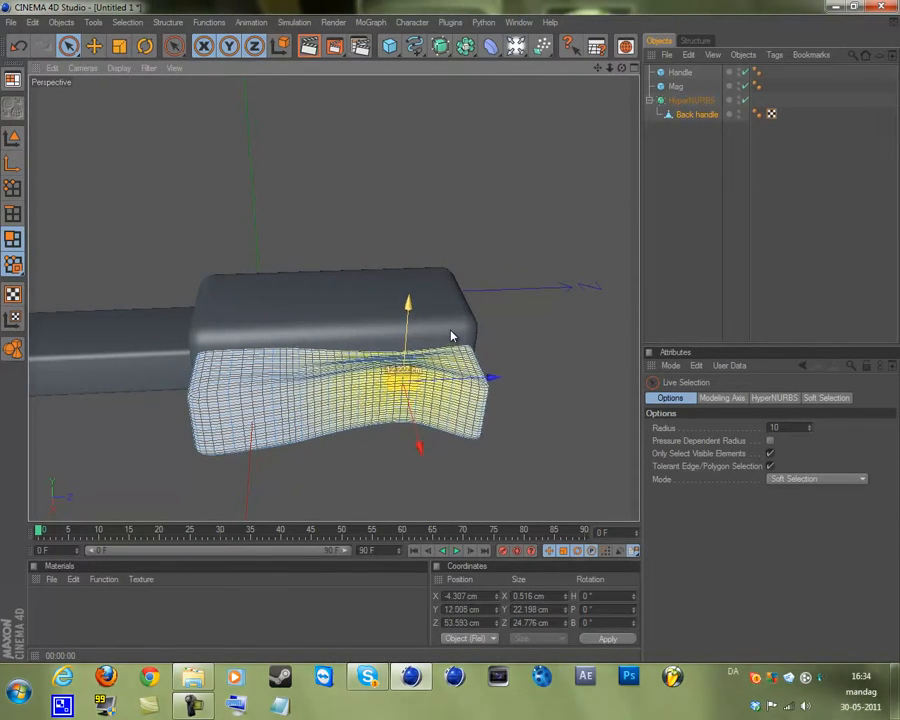
key("ctrl+z")
Set the Live Selection radius to 1 and its mode to Normal.
left_click(796, 480)
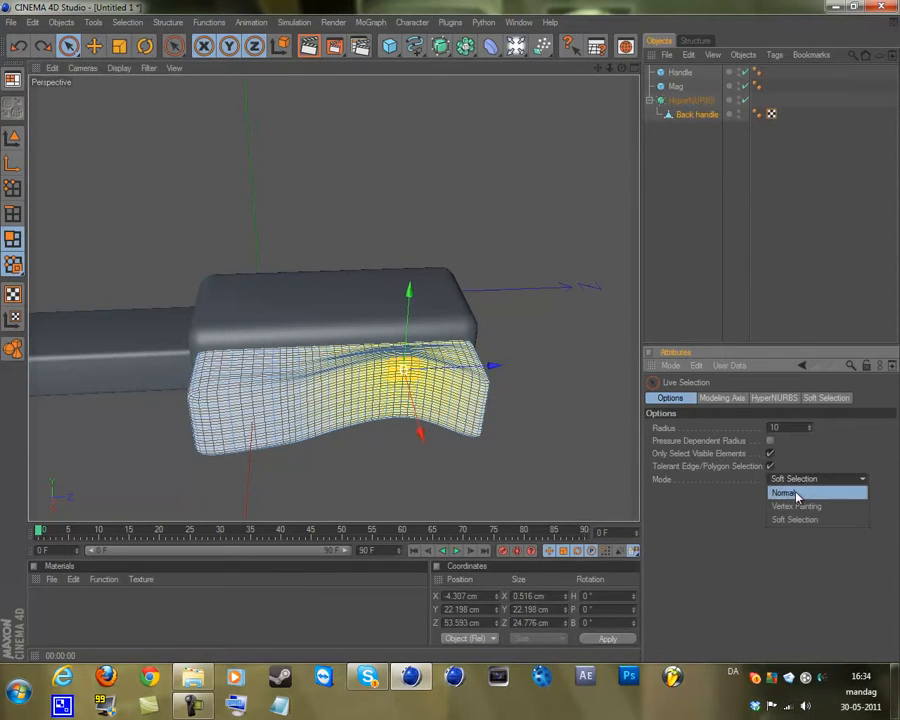
left_click(797, 494)
left_click(800, 479)
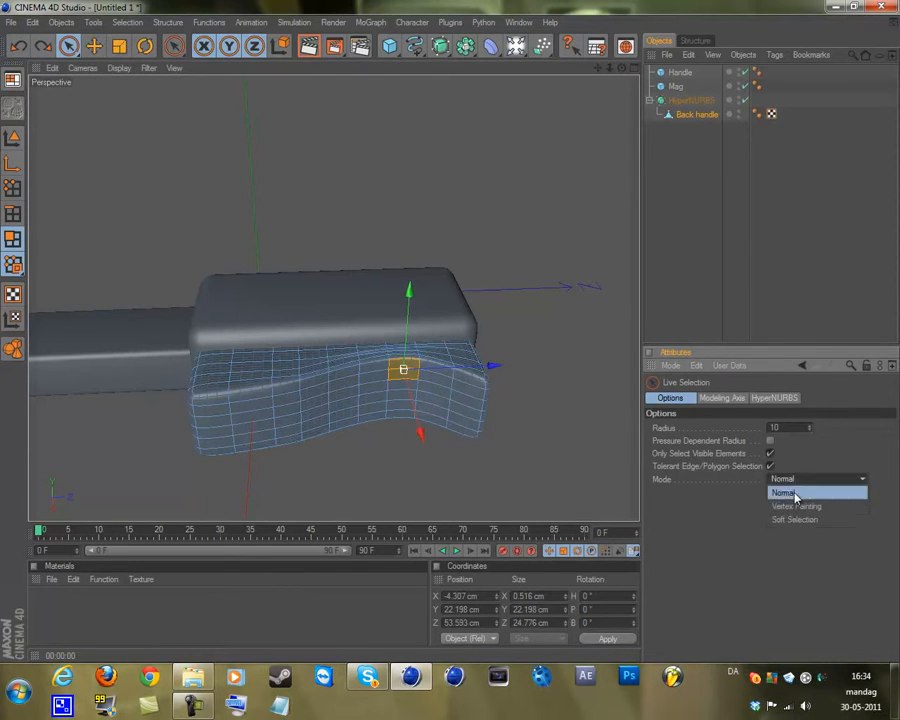
left_click(790, 518)
left_click_drag(808, 430, 811, 430)
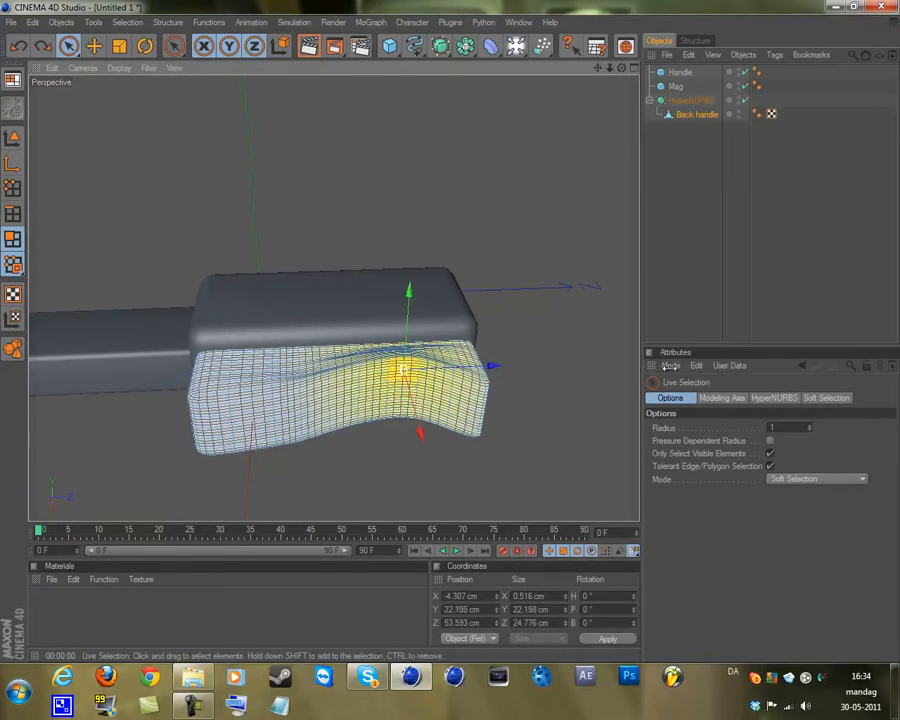
left_click(785, 482)
left_click(792, 491)
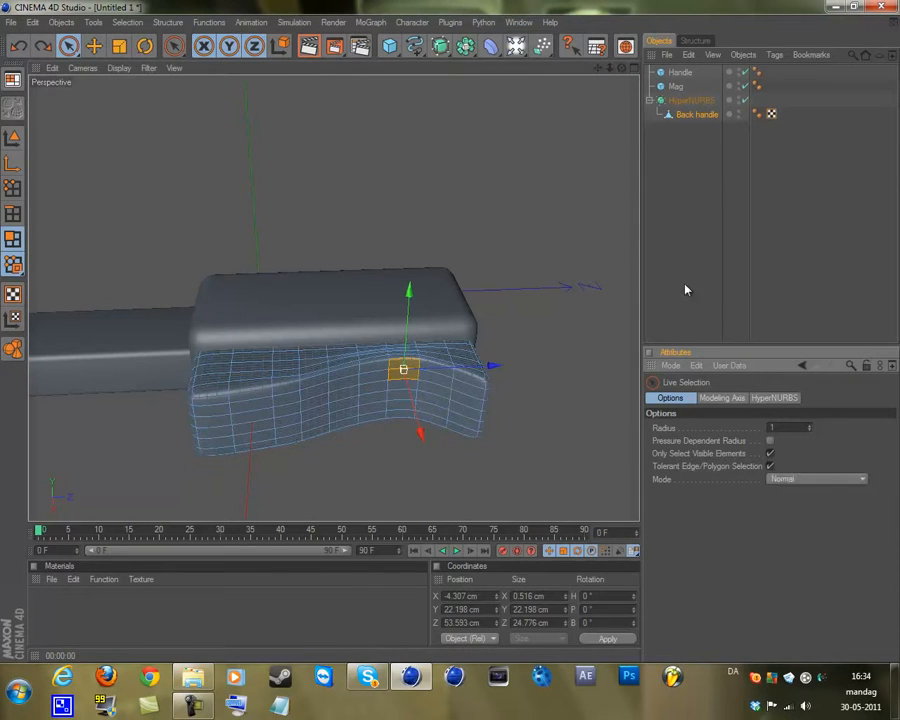
Select the polygons on both sides of the Back handle's inward curve and move them inward along Y to about 14.5 cm and -18 cm.
left_click_drag(452, 337, 395, 370, "alt")
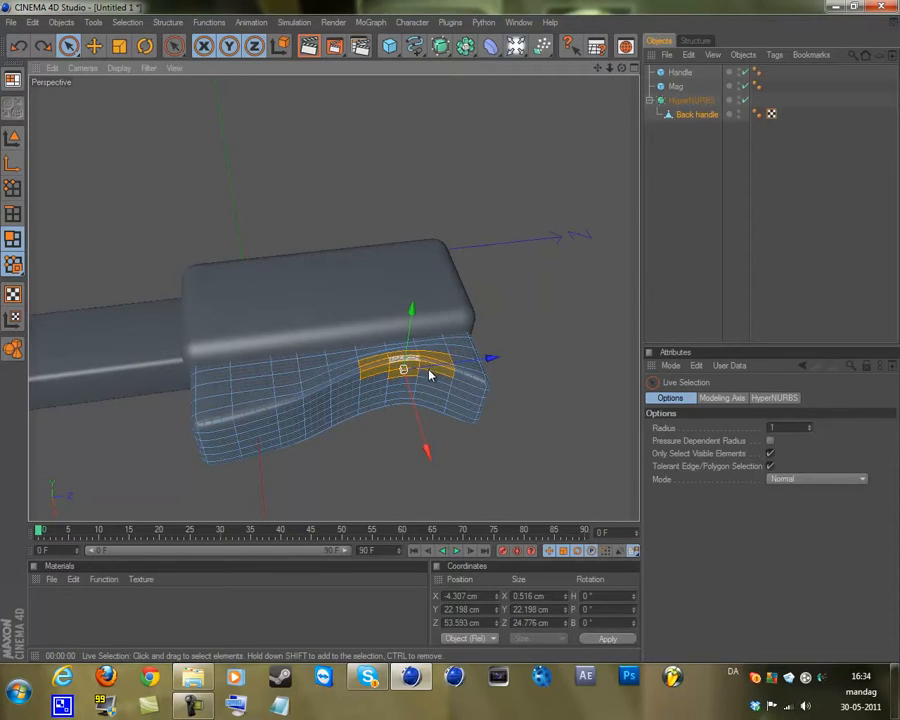
left_click_drag(411, 312, 438, 213)
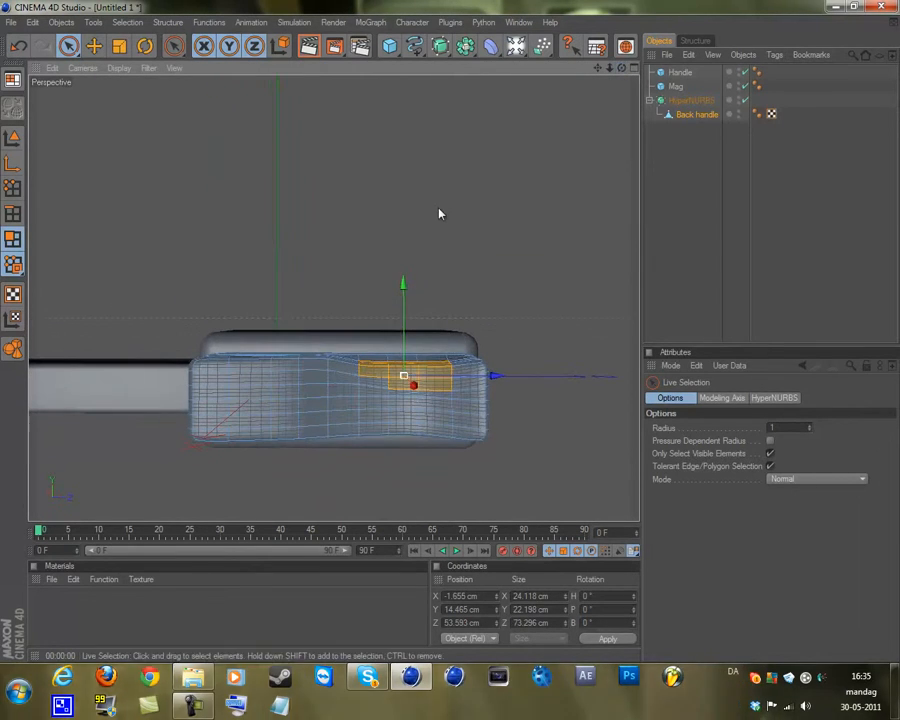
left_click_drag(450, 420, 525, 220, "alt")
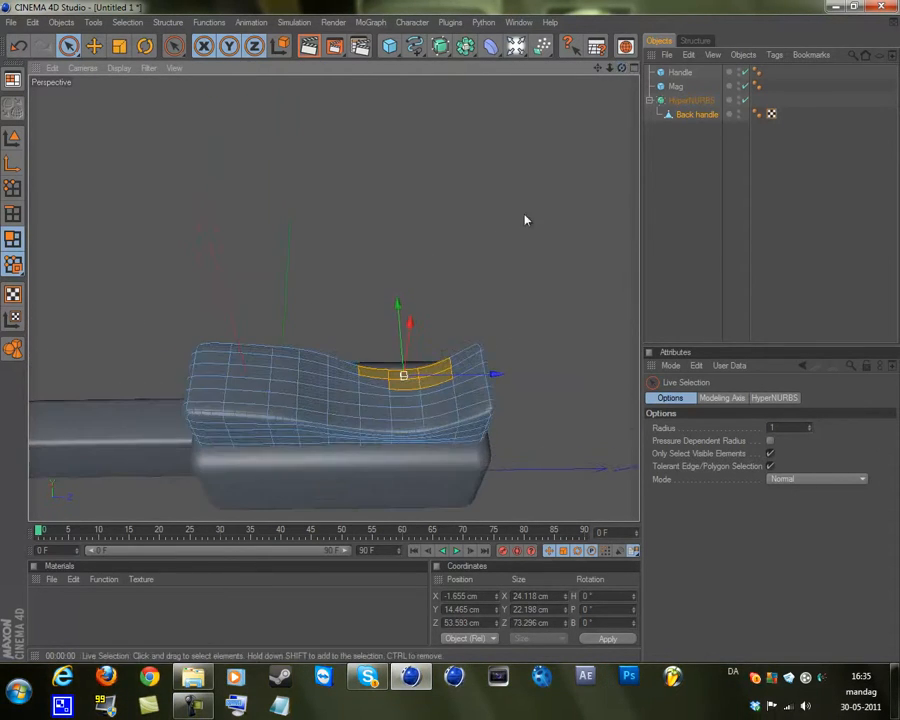
left_click(440, 430)
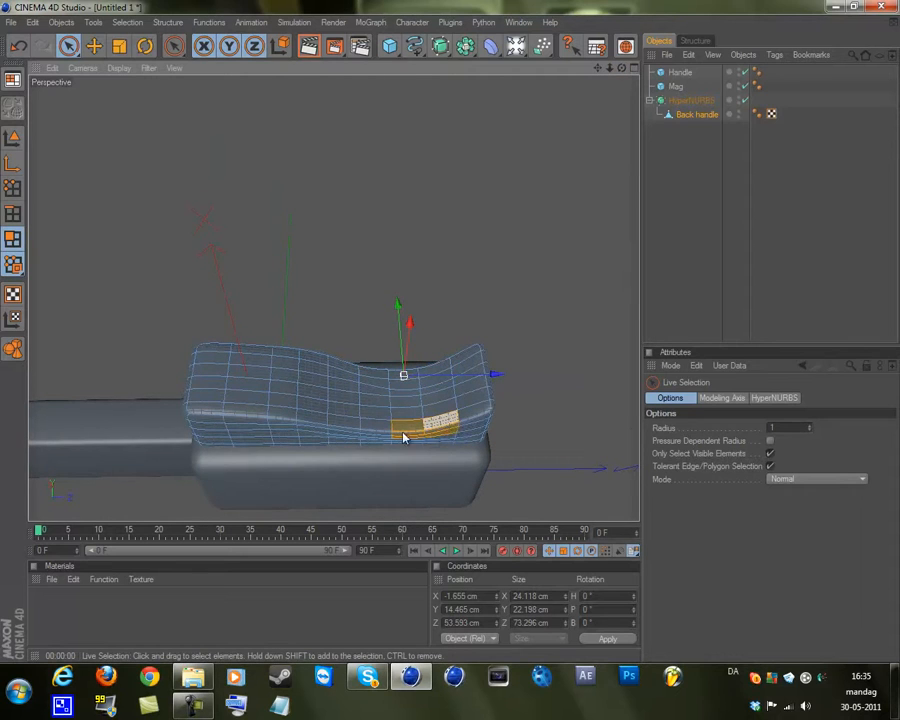
left_click_drag(374, 431, 374, 428)
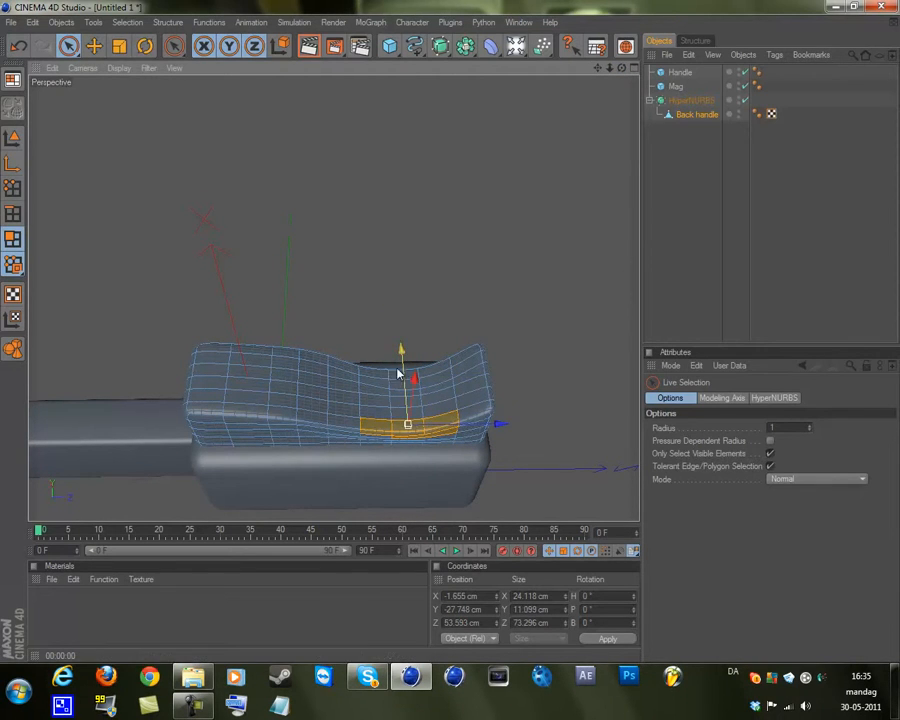
left_click_drag(399, 370, 453, 332)
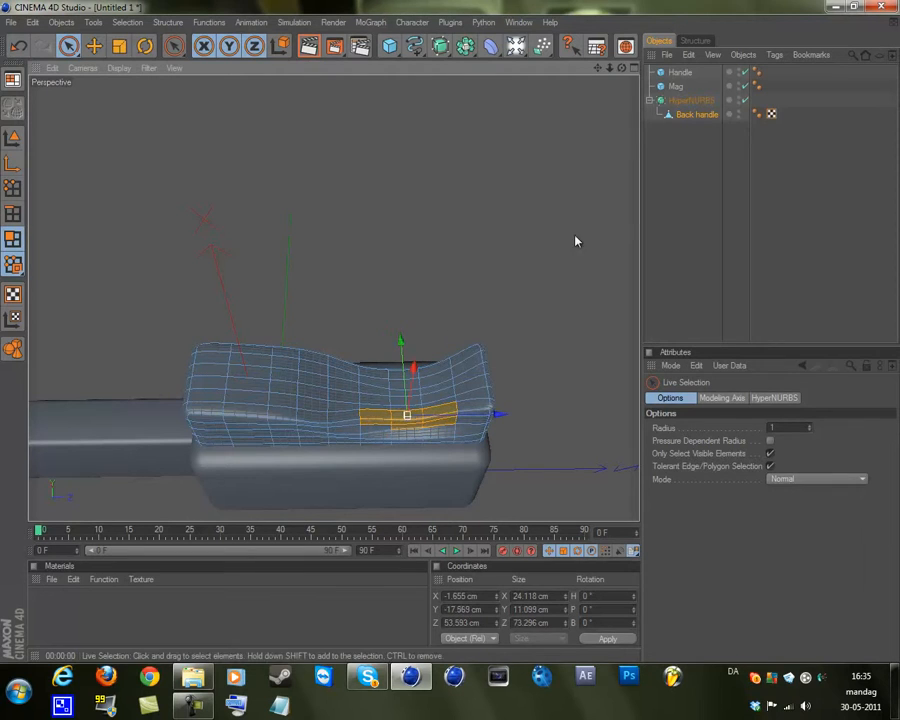
In edge mode, select the edges beside the Handle at the Back handle's inward curve and lower them to about Y 31.2 cm.
left_click_drag(621, 67, 533, 278)
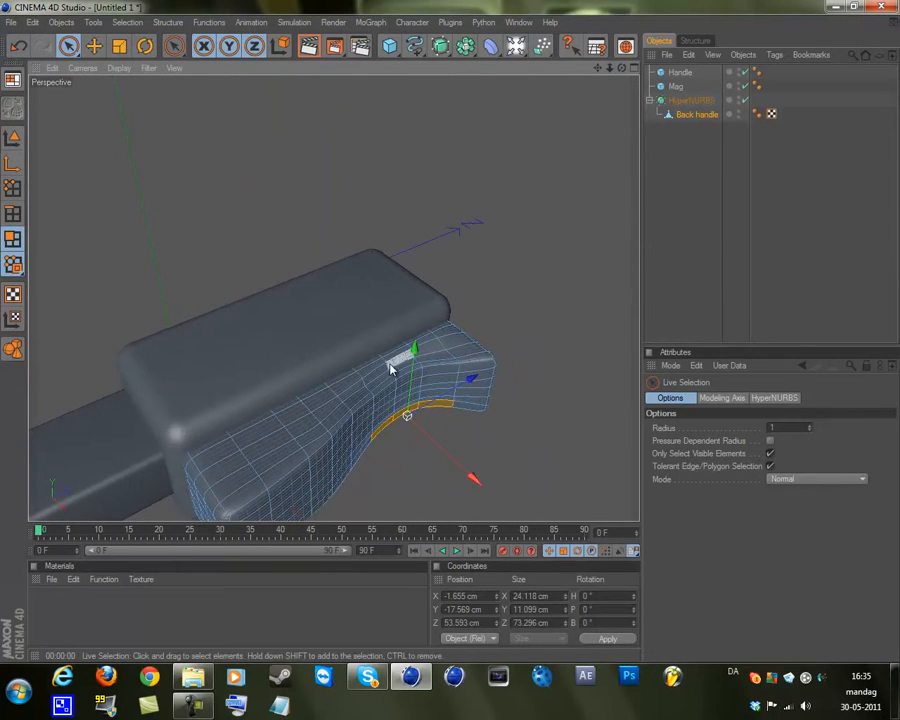
left_click(11, 215)
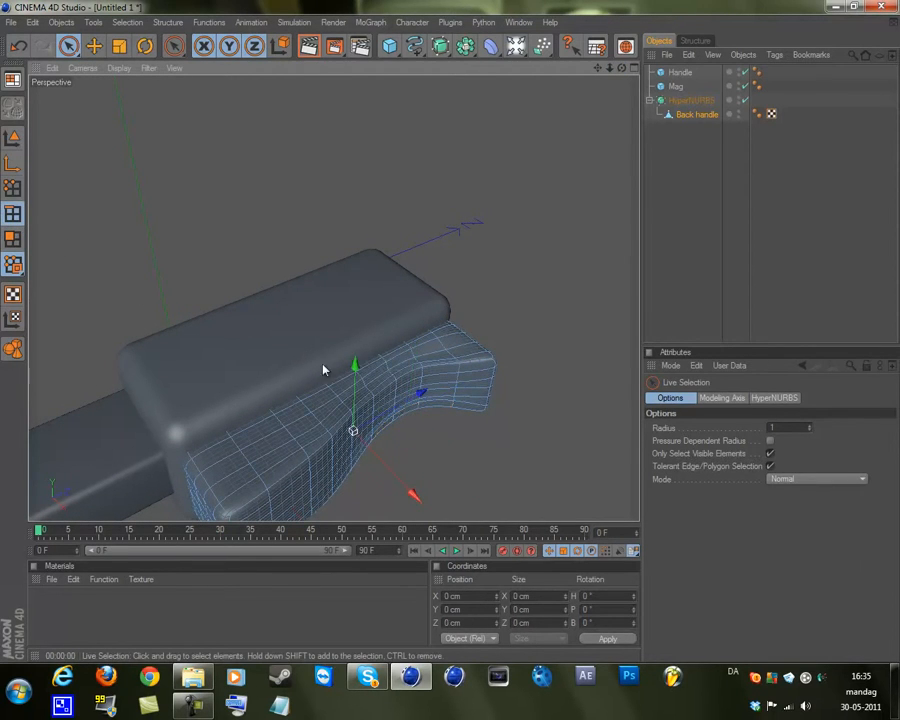
left_click(398, 362)
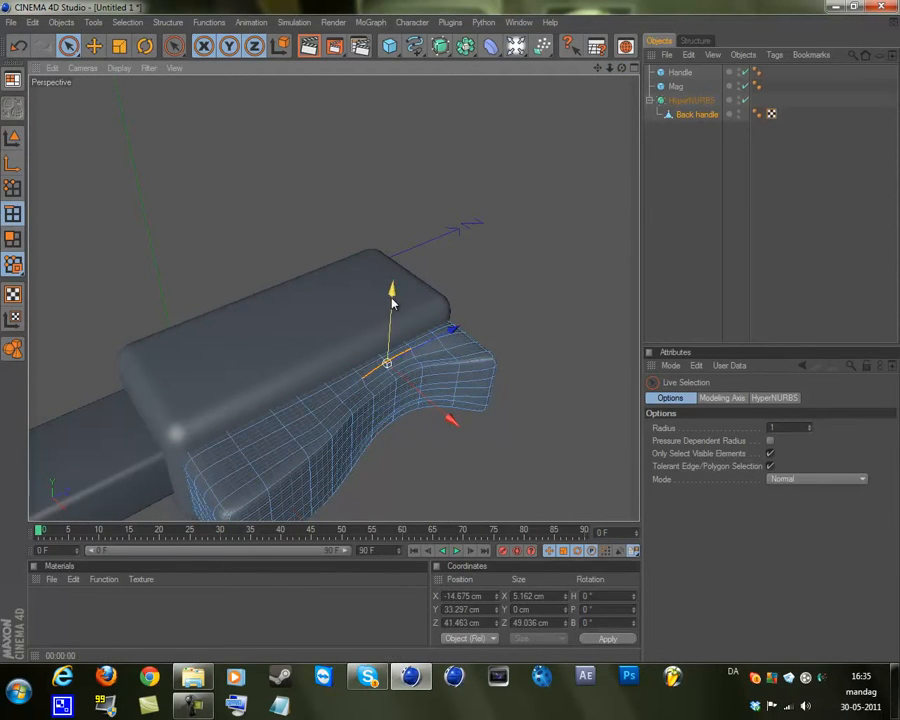
left_click_drag(393, 300, 393, 303)
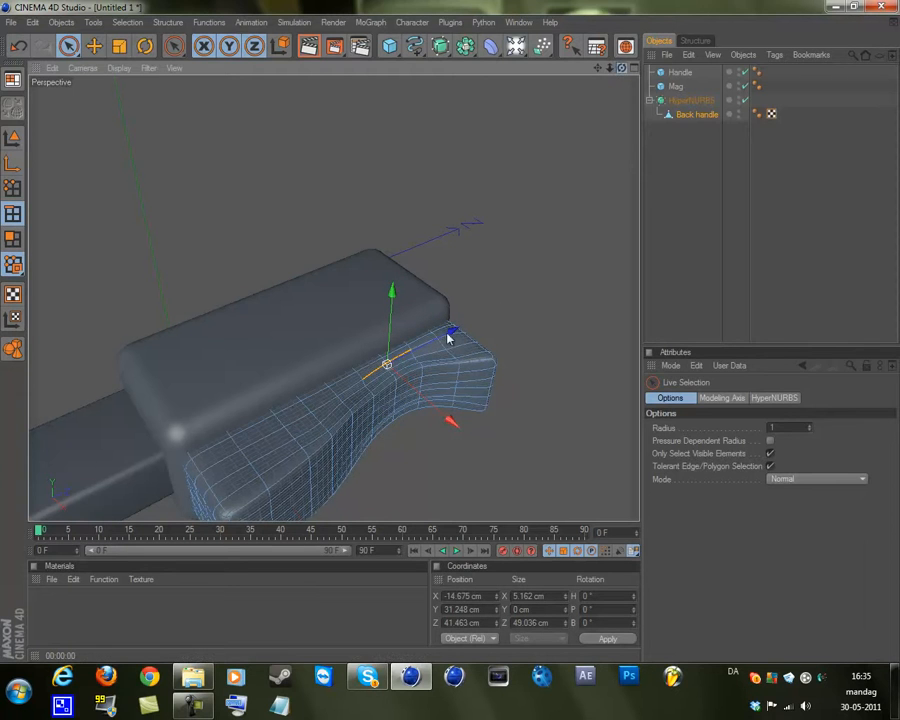
Check the Back handle against the reference in the Top view and collapse the HyperNURBS hierarchy.
mouse_move(448, 338)
left_mouse_down("alt")
mouse_move(474, 343)
mouse_move(446, 335)
mouse_move(447, 345)
mouse_move(450, 338)
left_mouse_up("alt")
key("F2")
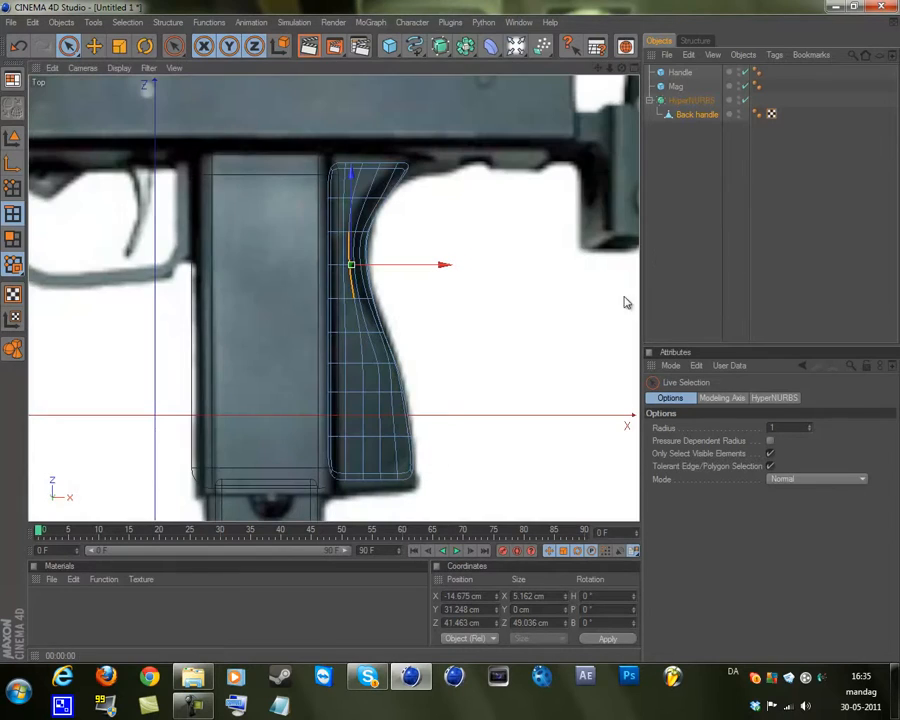
left_click_drag(597, 69, 577, 16)
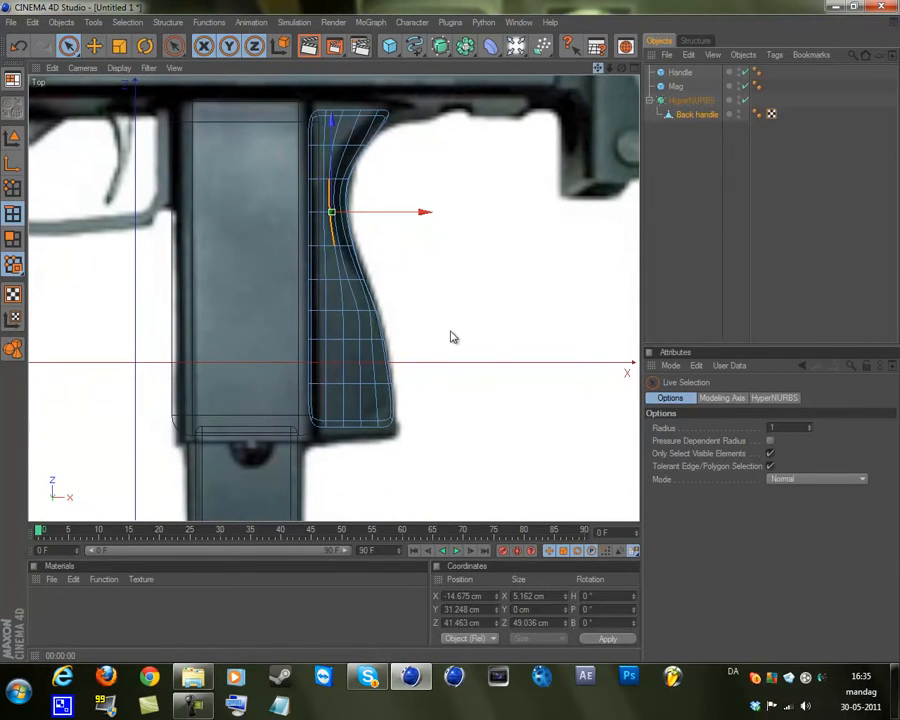
left_click(650, 100)
key("F1")
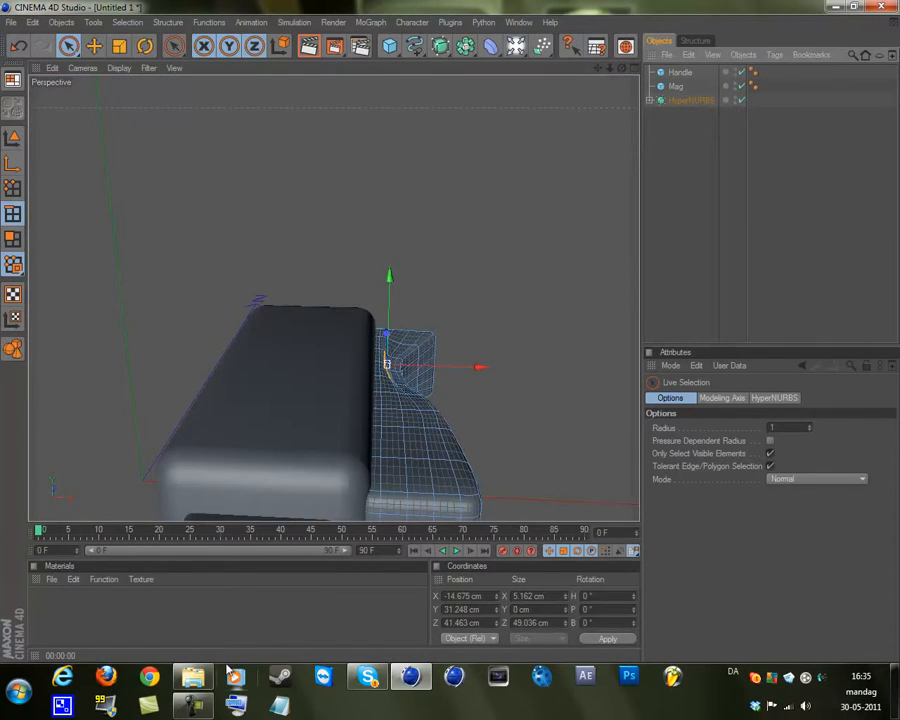
Examine the grip parts from several angles in the Perspective view and against the whole reference picture in the Top view.
left_click(195, 706)
left_click(195, 707)
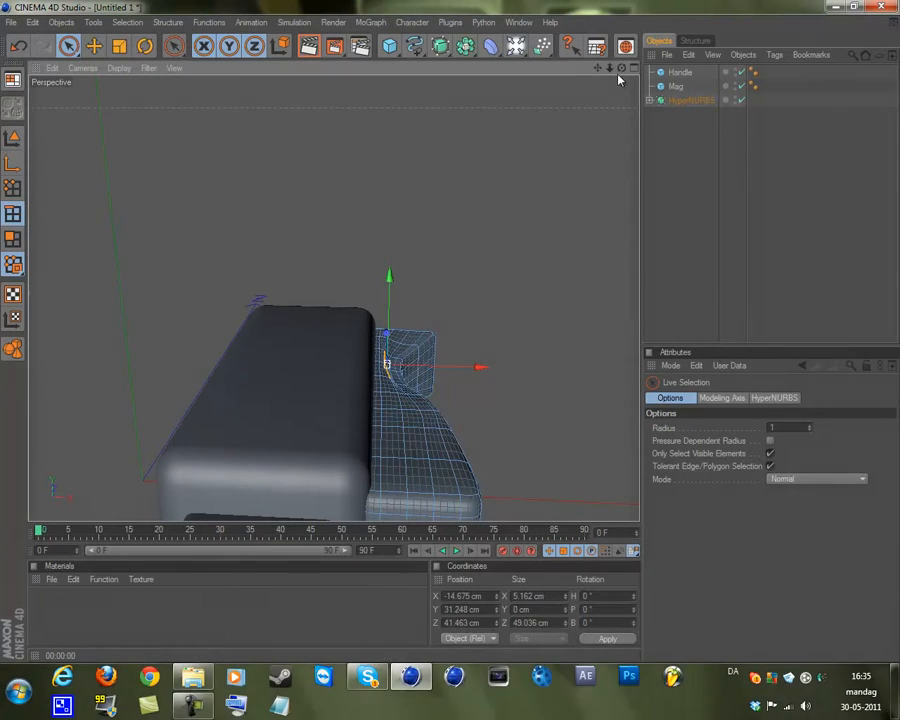
left_click_drag(620, 68, 455, 338)
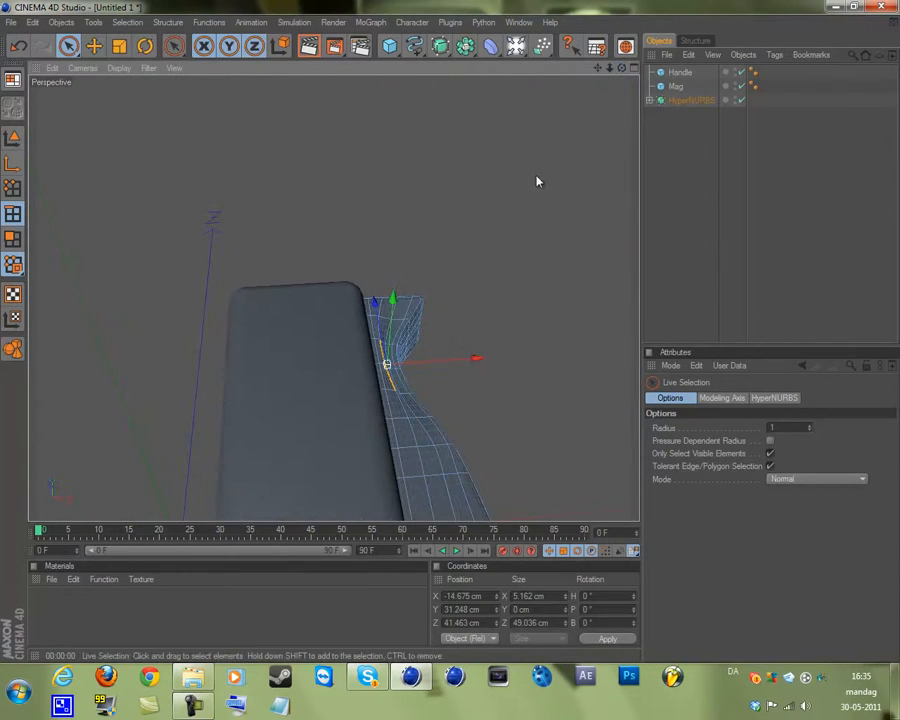
scroll(589, 163, "down", 2)
left_click_drag(622, 68, 466, 328)
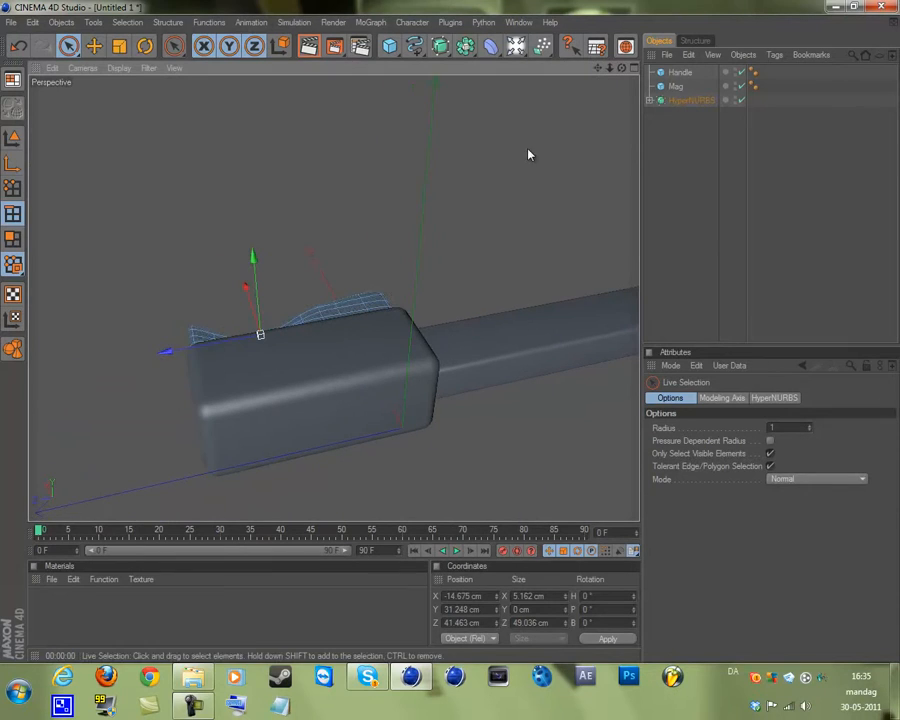
left_click(195, 707)
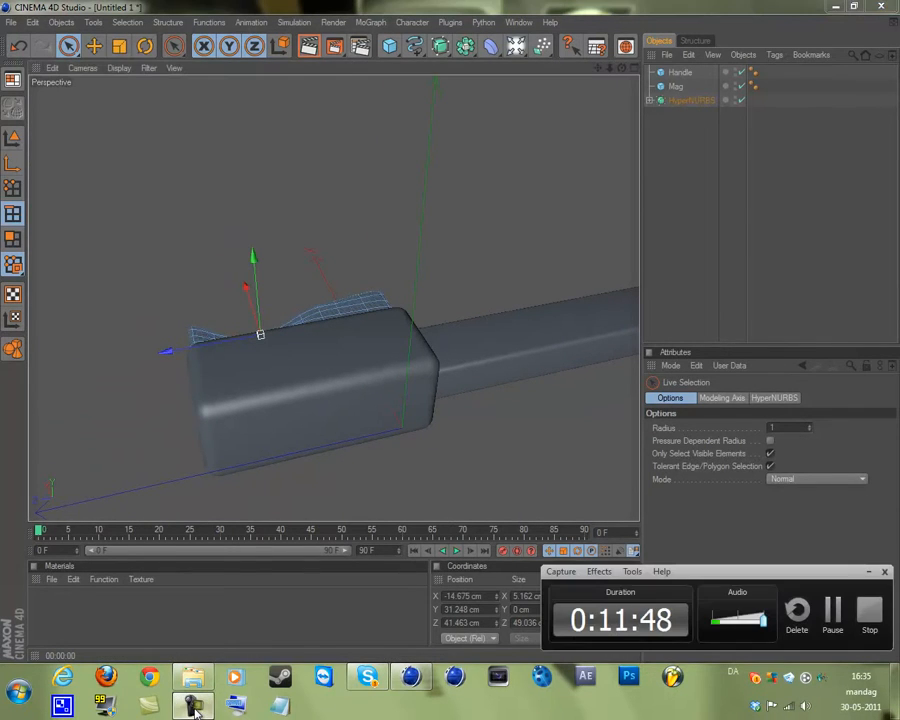
left_click(195, 704)
key("F2")
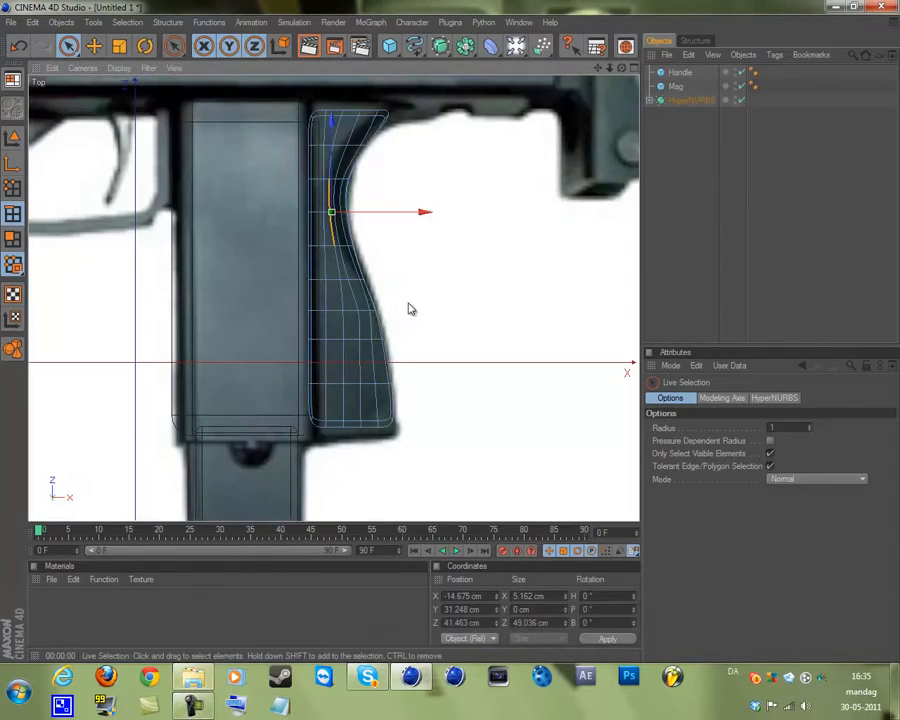
scroll(562, 133, "down", 5)
left_click_drag(598, 68, 500, 367)
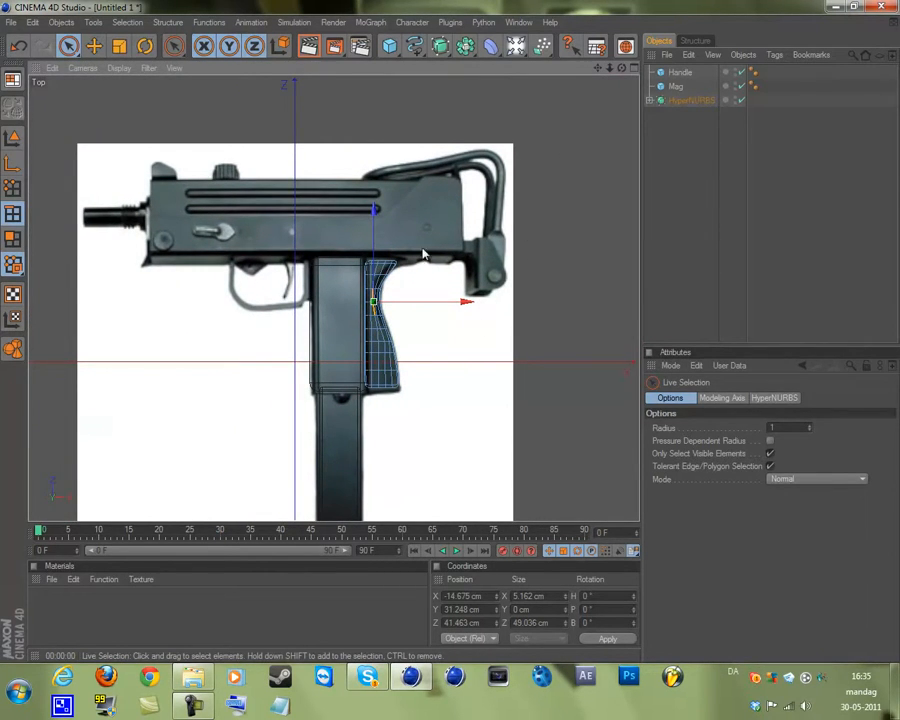
mouse_move(181, 710)
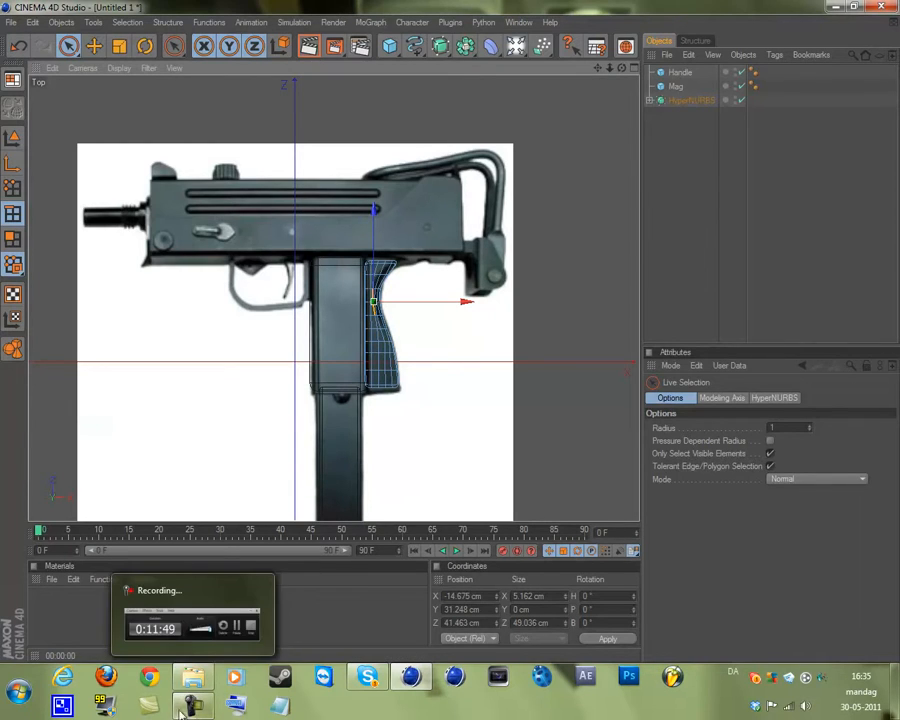